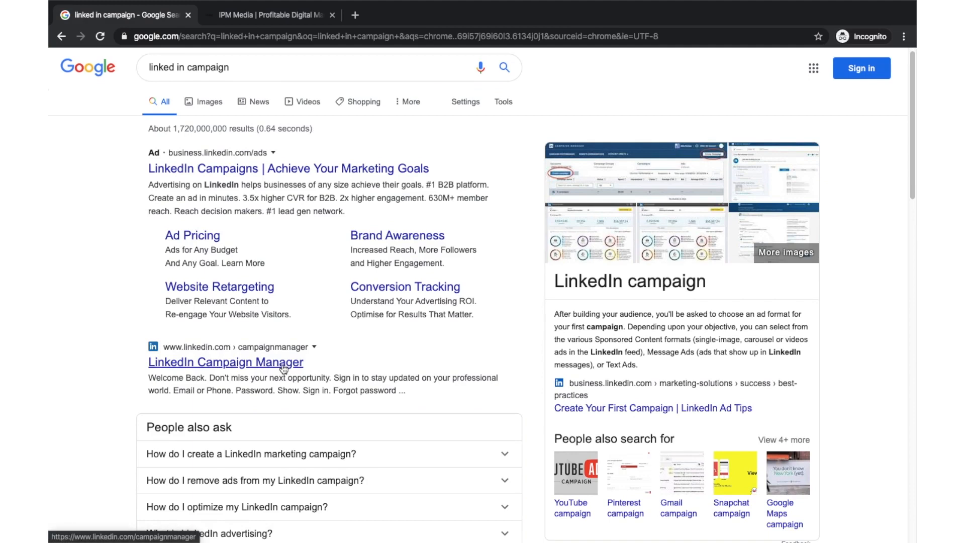
# Open LinkedIn Campaign Manager from the search results and sign in with the account e-mail and password.
pyautogui.click(283, 369)
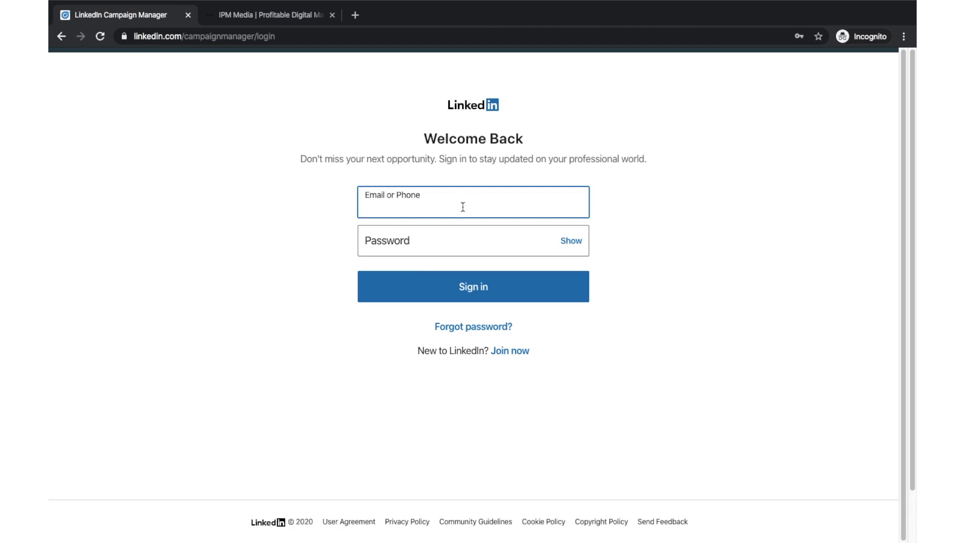
pyautogui.write('luke')
pyautogui.click(458, 232)
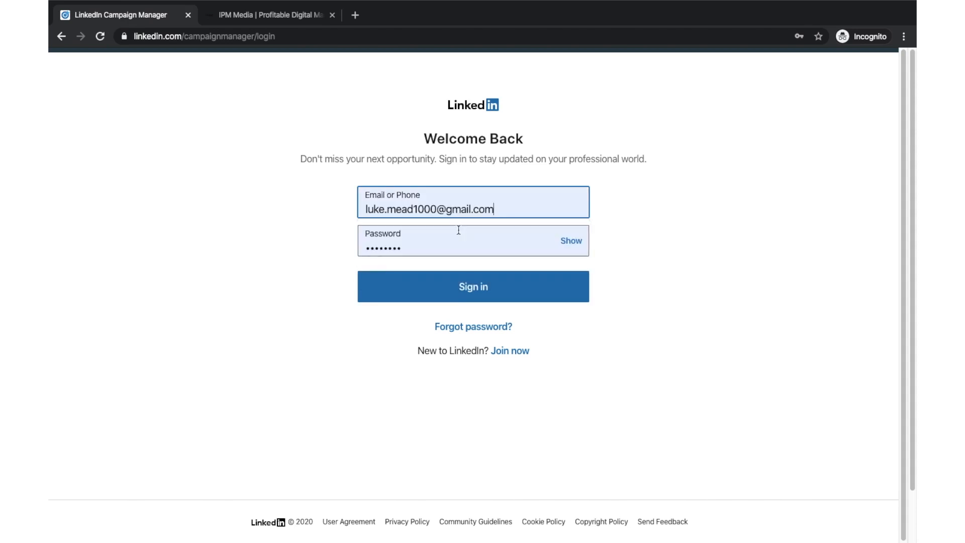
pyautogui.doubleClick(455, 239)
pyautogui.write('••••••••')
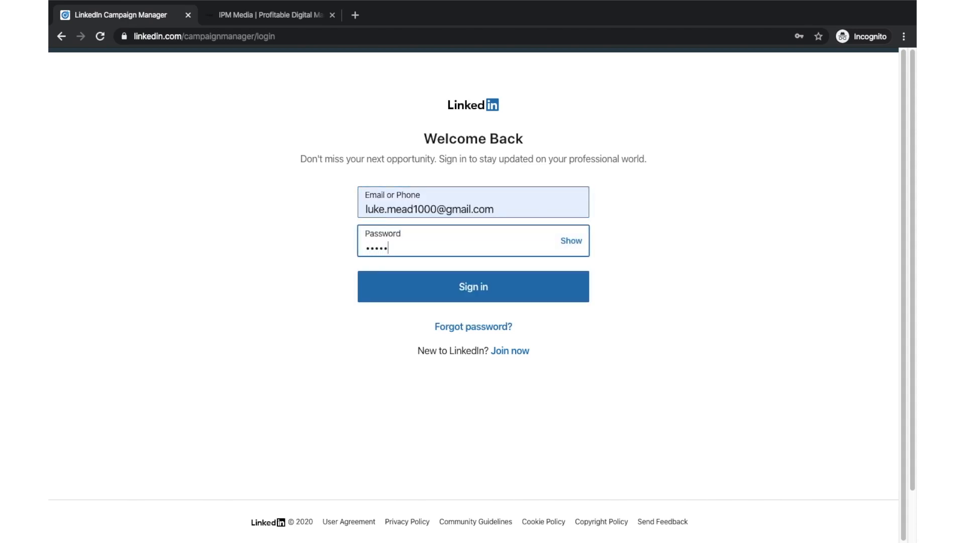
pyautogui.click(478, 294)
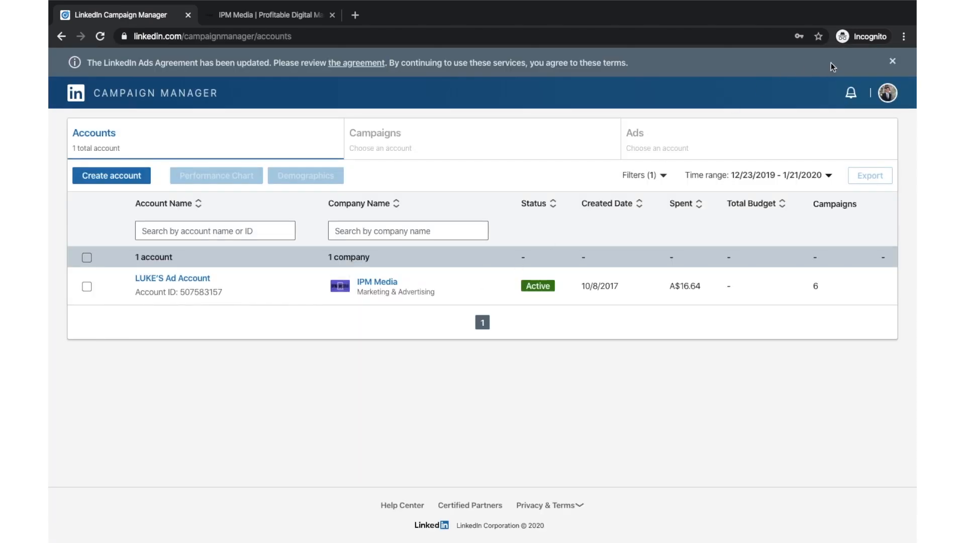
# Dismiss the Ads Agreement notice, open the ad account belonging to IPM Media, and close the metric tip.
pyautogui.click(893, 61)
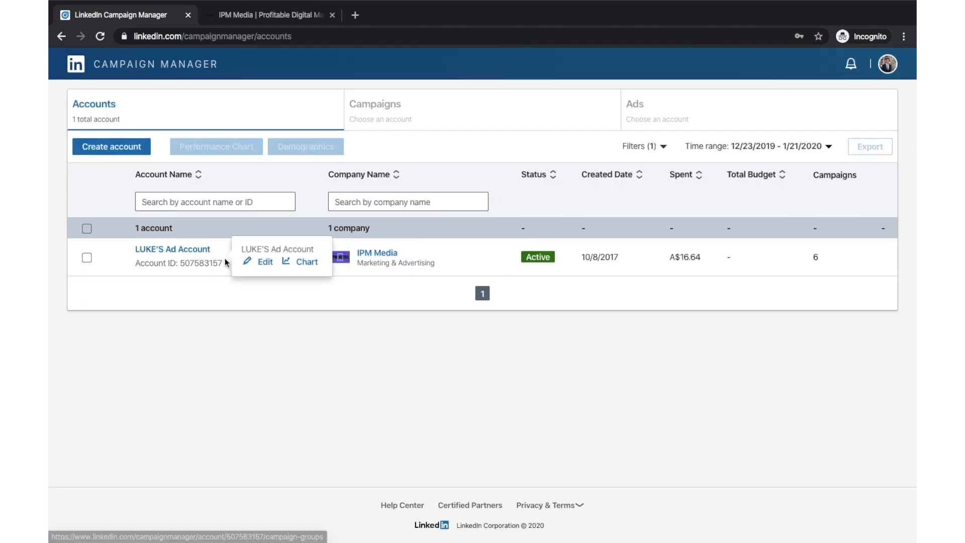
pyautogui.click(195, 254)
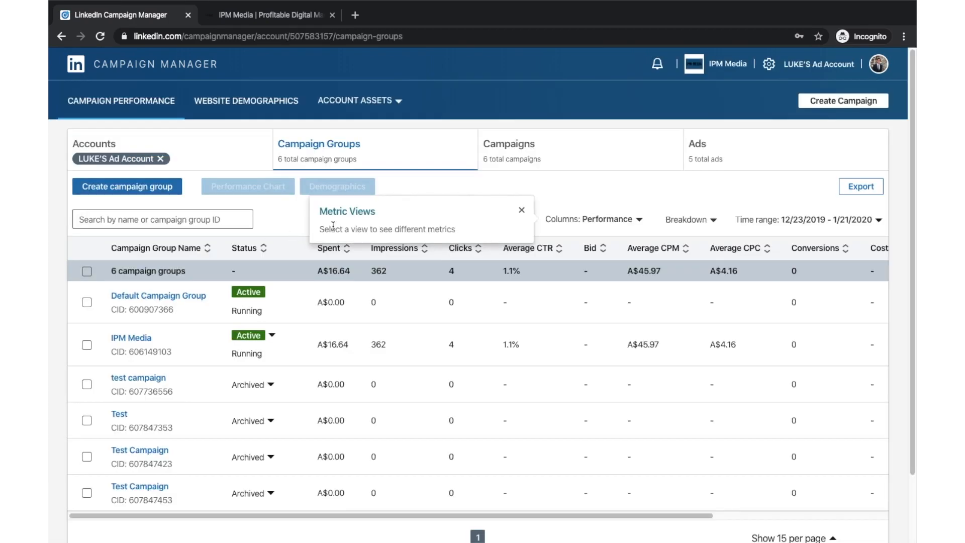
pyautogui.scroll(-1, 366, 253)
pyautogui.click(522, 198)
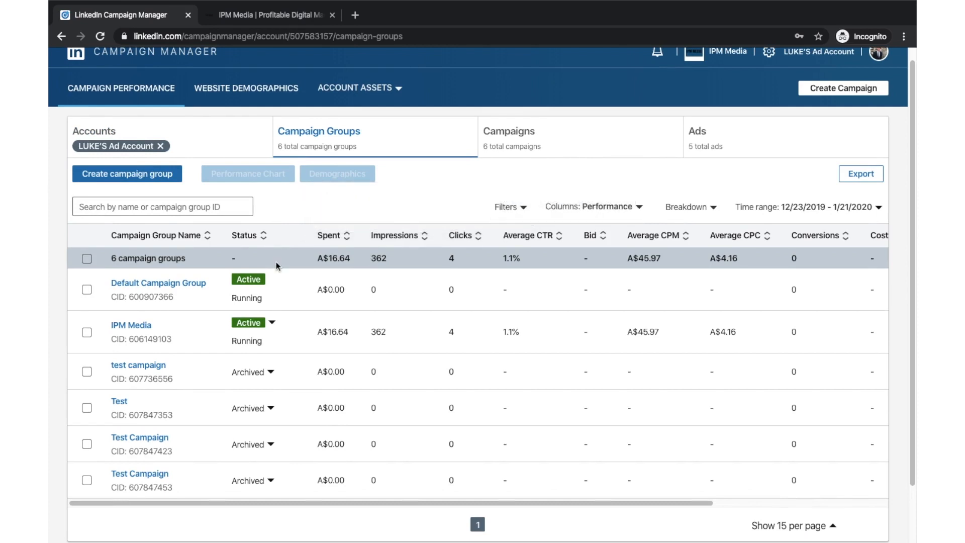
# Filter the campaign groups list by Active status.
pyautogui.click(519, 210)
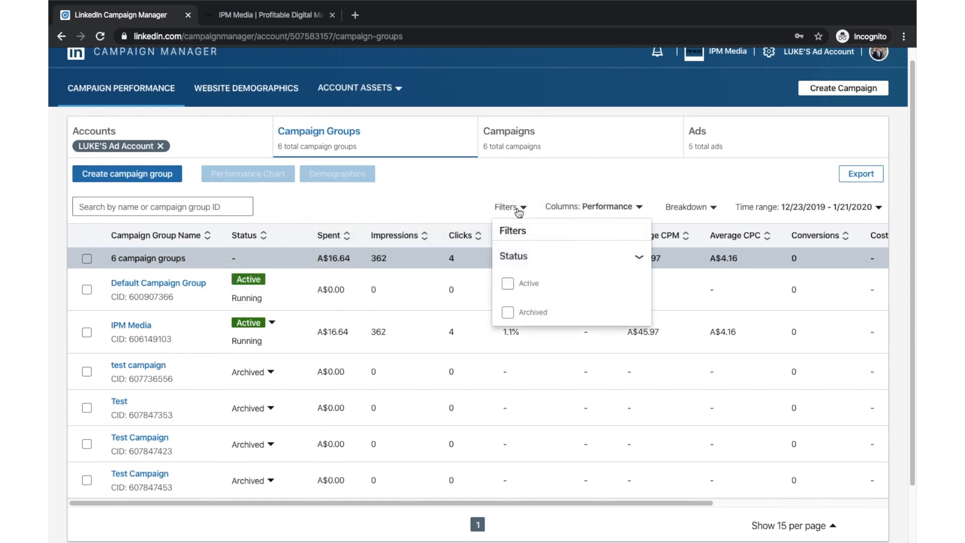
pyautogui.click(508, 284)
pyautogui.click(482, 198)
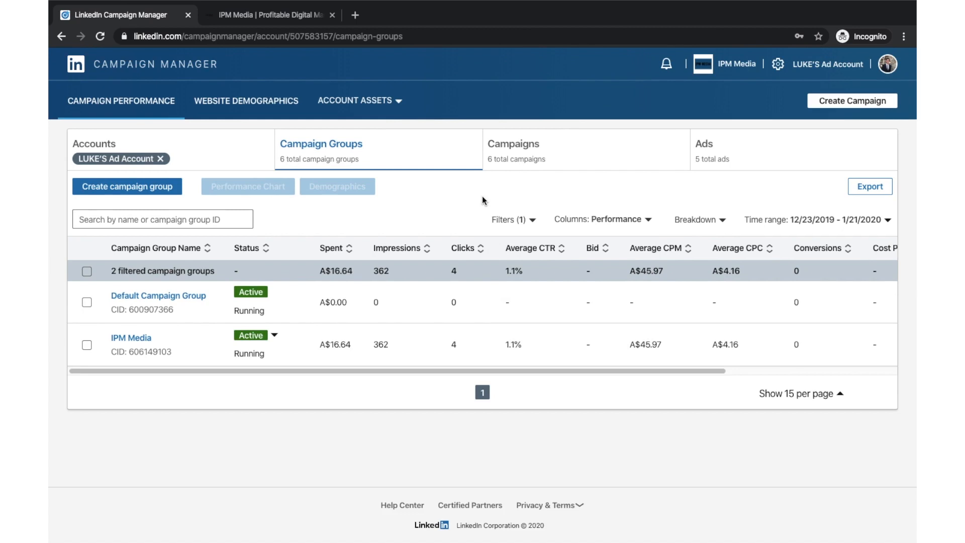
# Look through the account's campaigns, ads and campaign groups lists to compare the levels of the account structure.
pyautogui.click(518, 160)
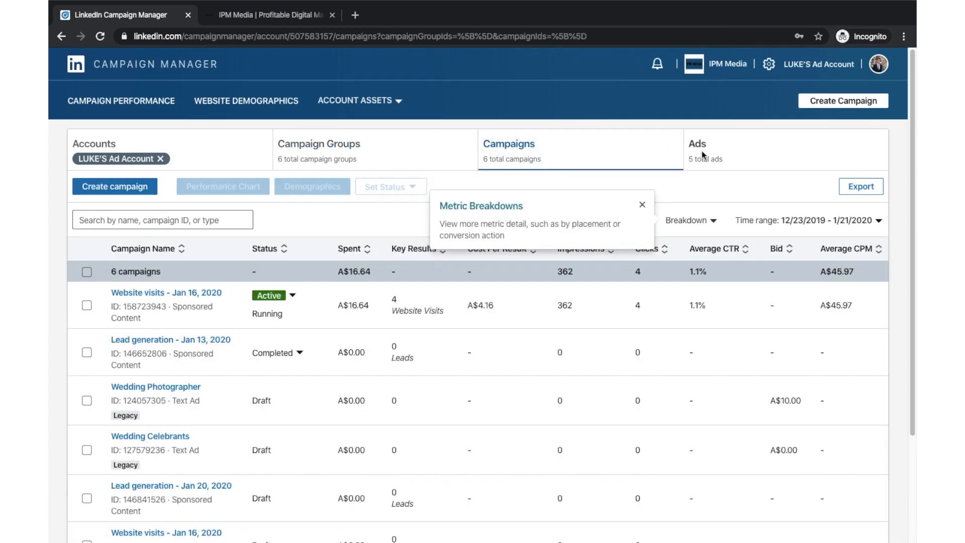
pyautogui.click(703, 155)
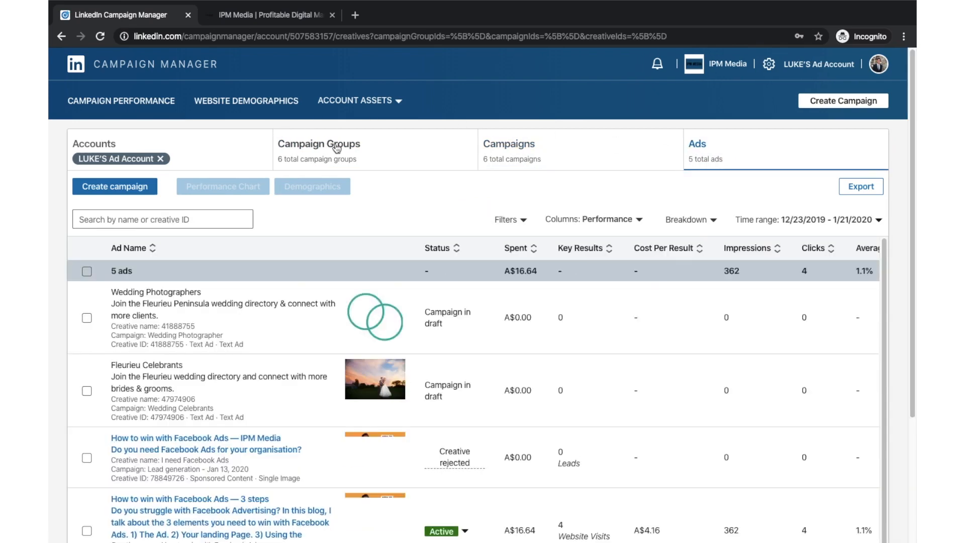
pyautogui.click(334, 148)
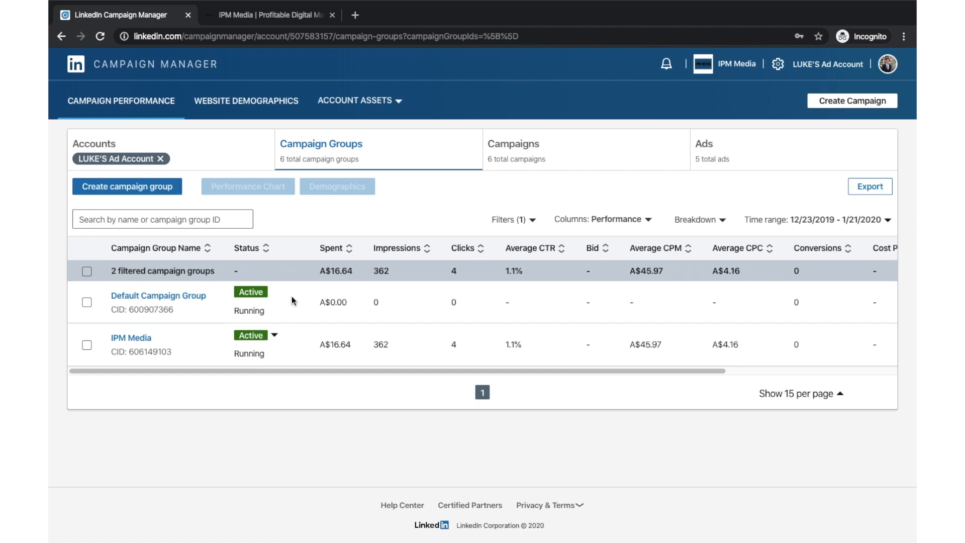
pyautogui.click(611, 142)
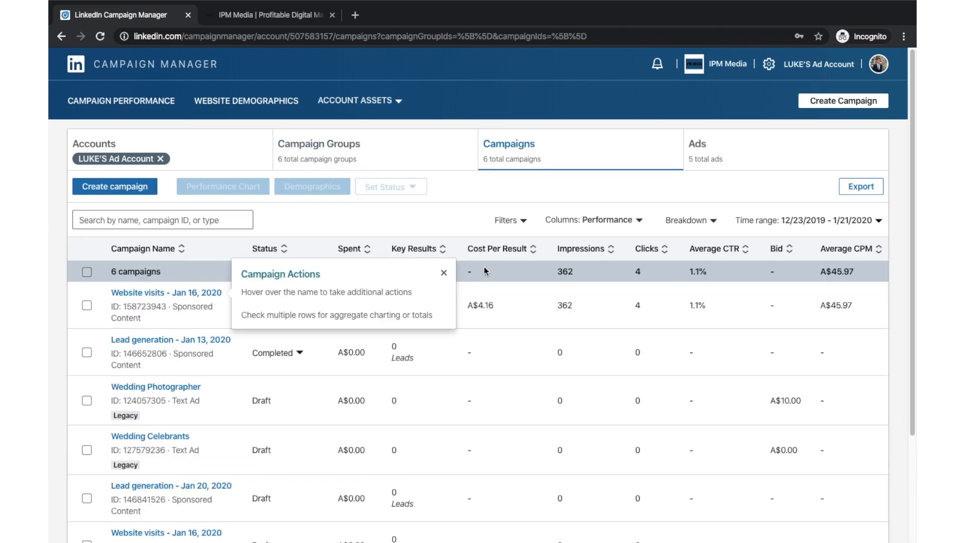
pyautogui.click(711, 159)
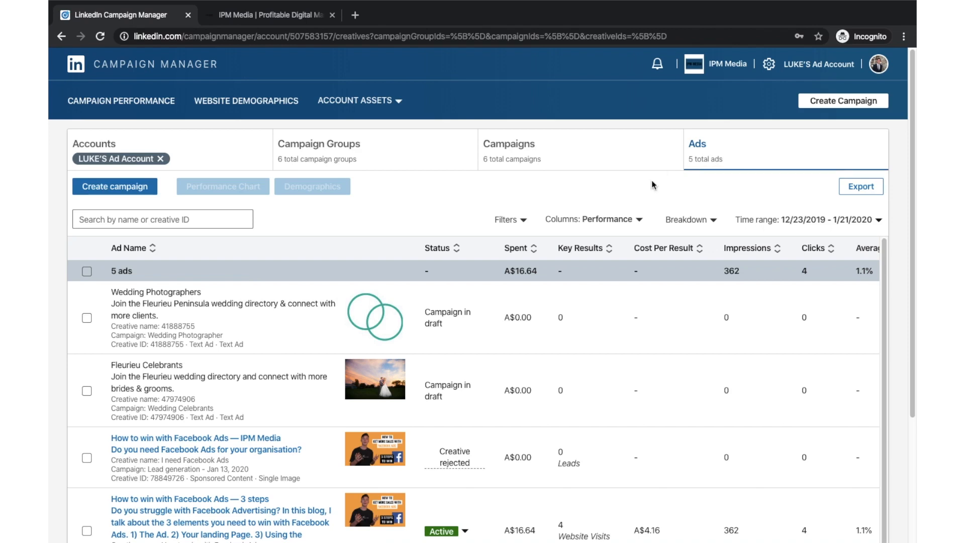
pyautogui.click(382, 152)
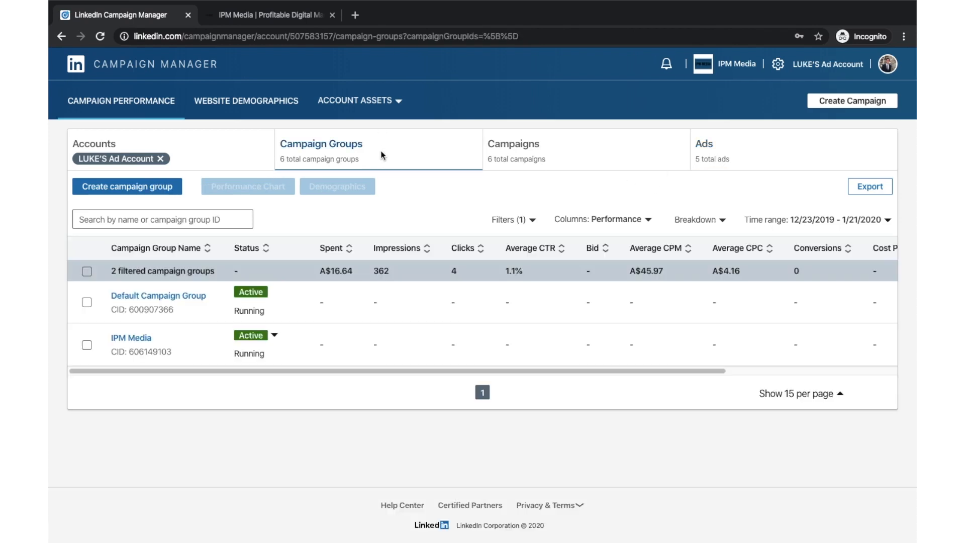
# Start a new campaign group and name it "Advertising for IPM Media".
pyautogui.click(145, 189)
pyautogui.click(319, 222)
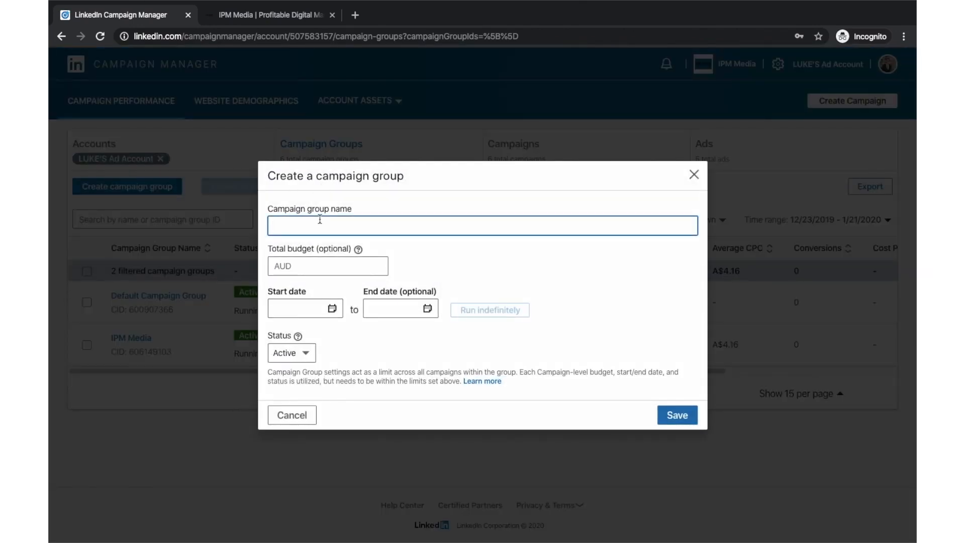
pyautogui.write('Adver')
pyautogui.write('tising for')
pyautogui.write(' IPM Meida')
pyautogui.press('BackSpace')
pyautogui.press('BackSpace')
pyautogui.write('da')
# Leave the group's total budget empty and its status Active, set the start date to 1/21/2020, and save the group.
pyautogui.click(364, 264)
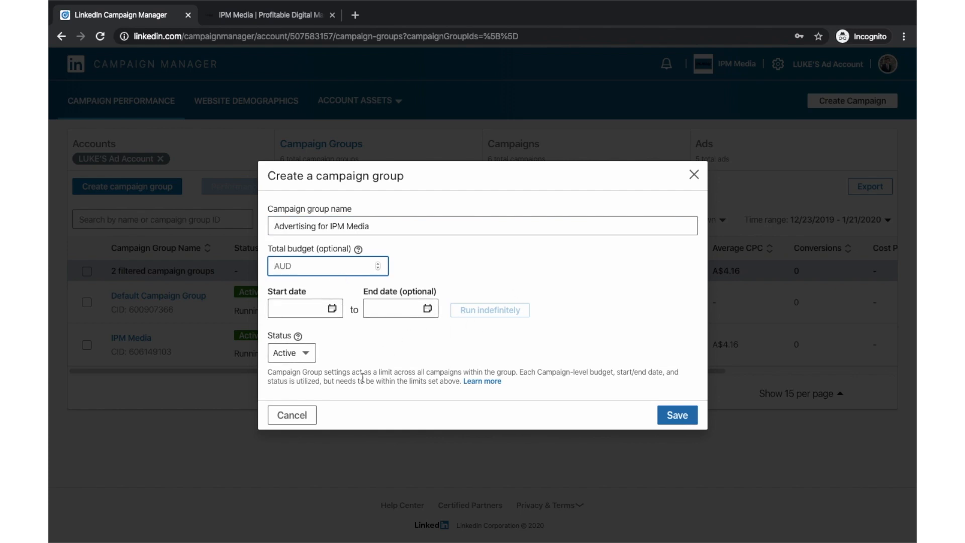
pyautogui.click(307, 353)
pyautogui.click(307, 356)
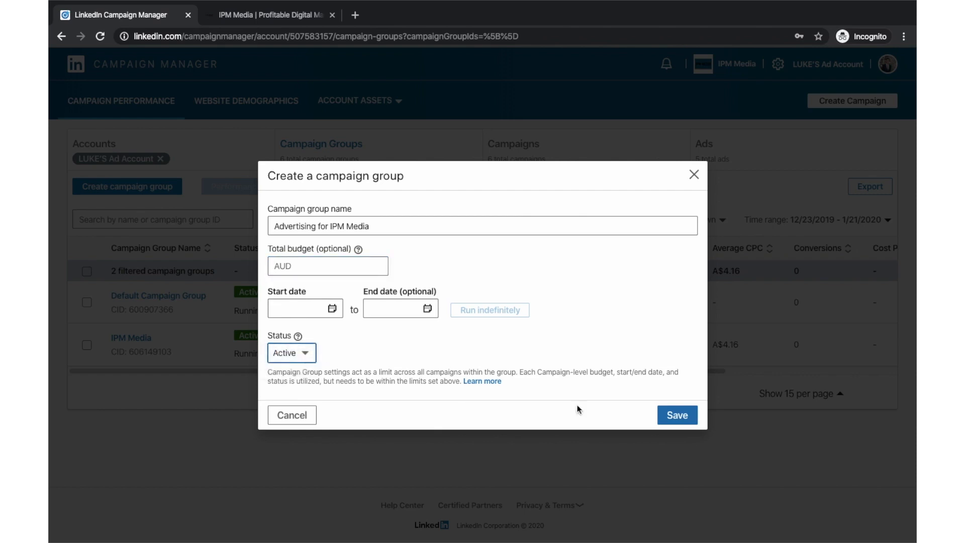
pyautogui.click(689, 415)
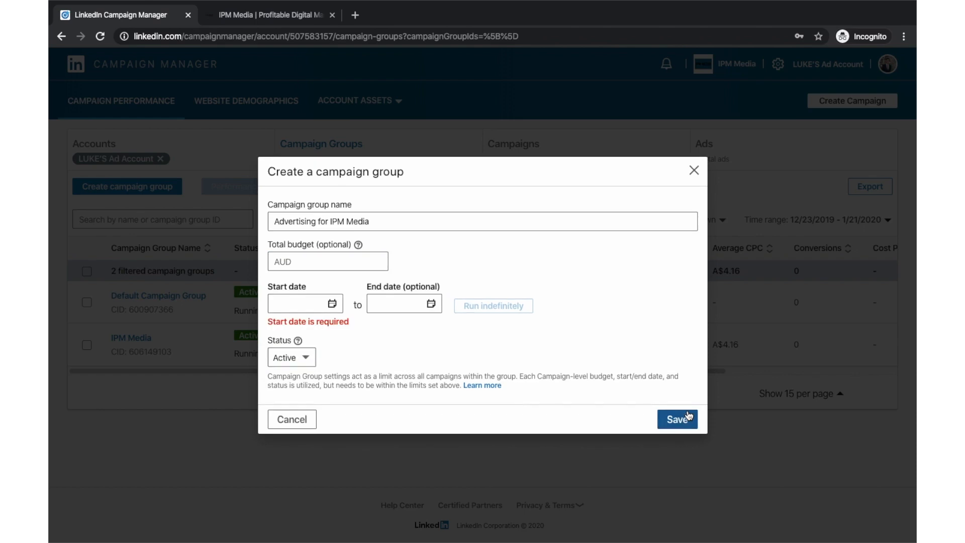
pyautogui.click(335, 307)
pyautogui.click(316, 412)
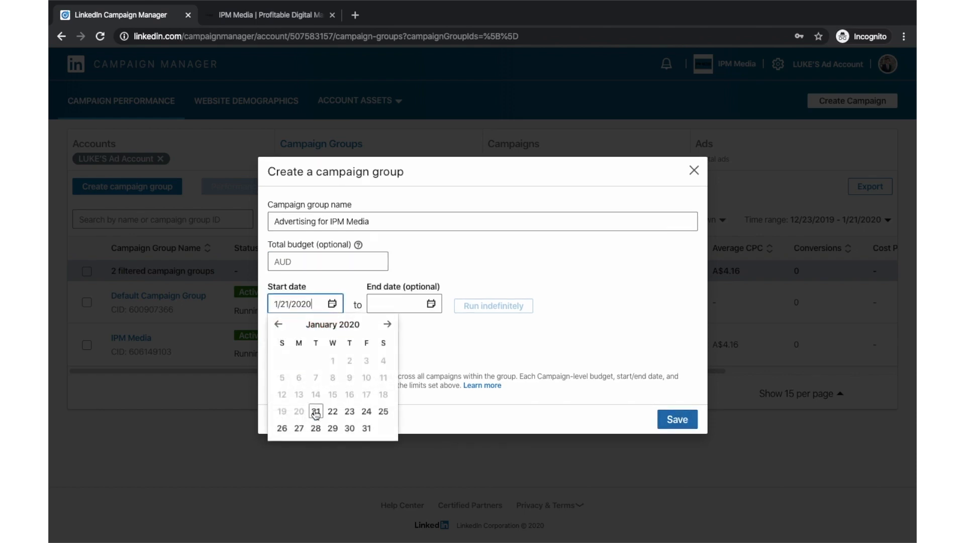
pyautogui.click(673, 416)
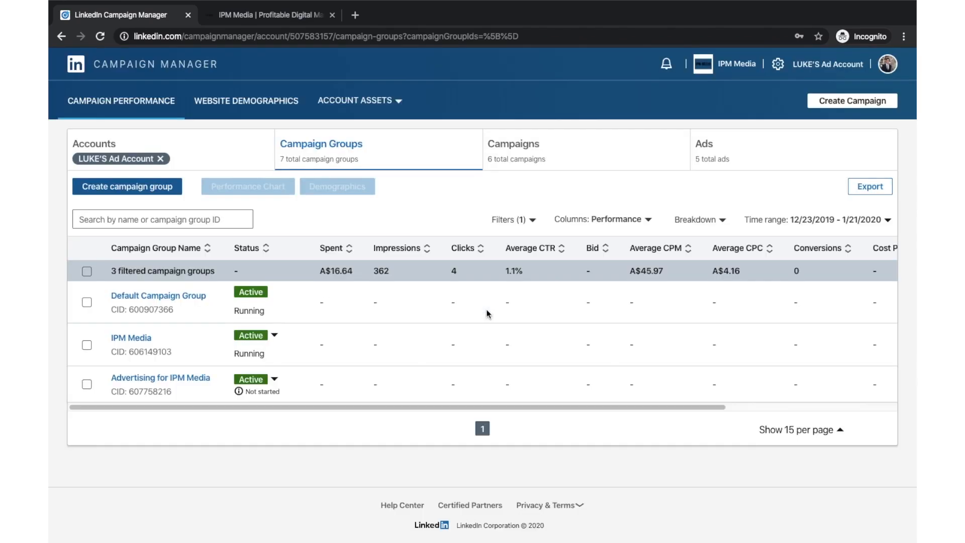
# Create a campaign inside the Advertising for IPM Media group with Website visits as its objective.
pyautogui.moveTo(188, 382)
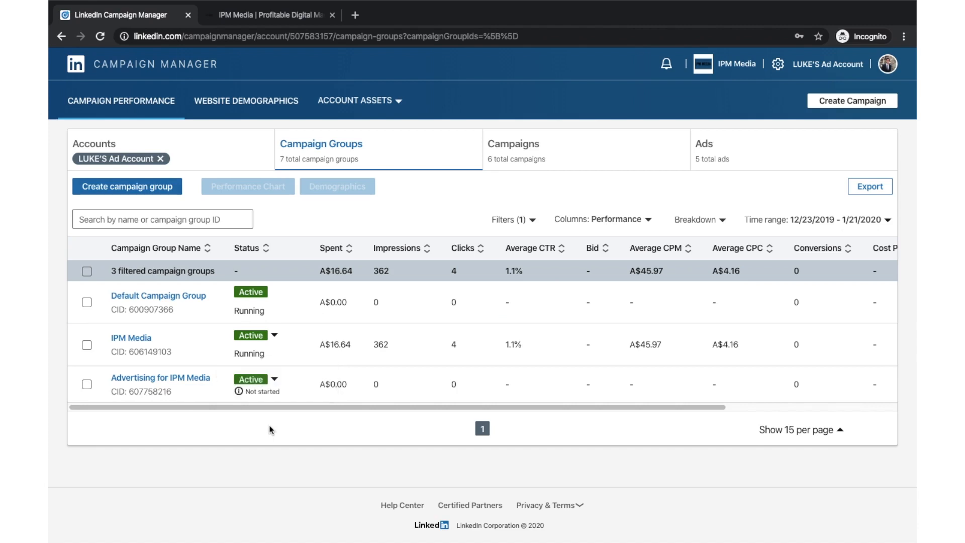
pyautogui.click(192, 377)
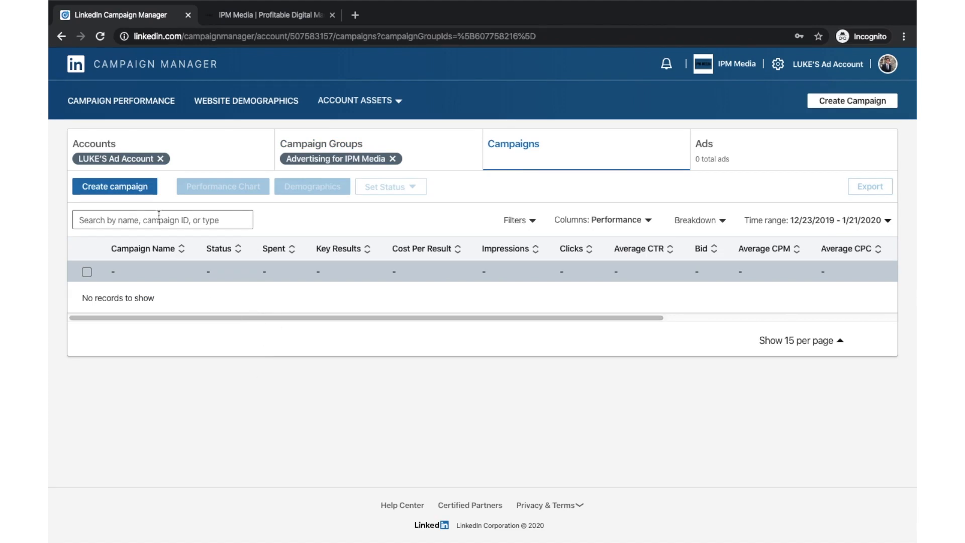
pyautogui.click(137, 186)
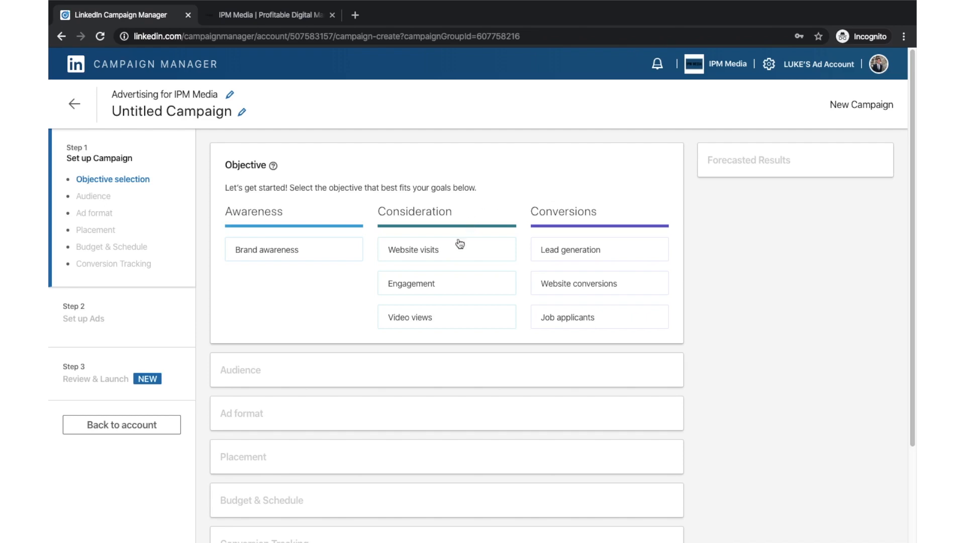
pyautogui.moveTo(447, 253)
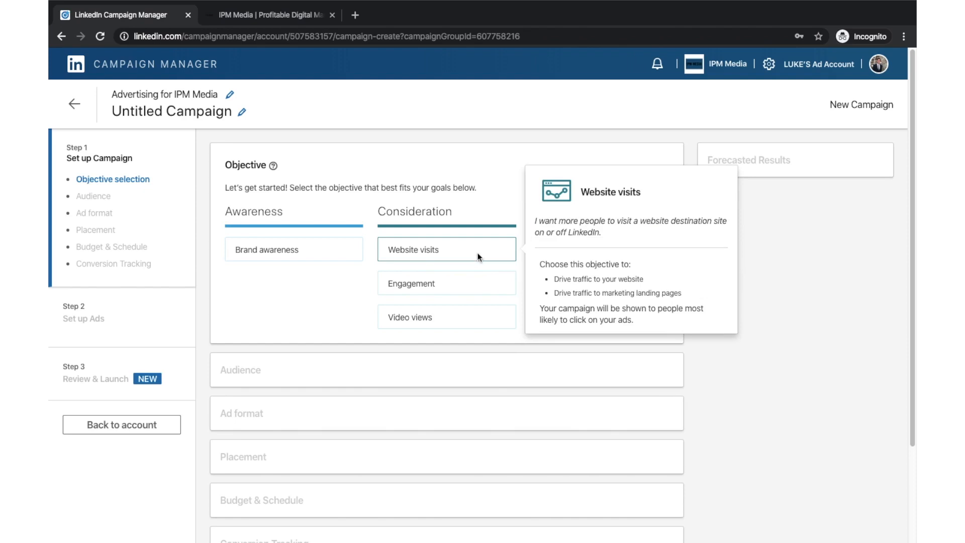
pyautogui.click(409, 260)
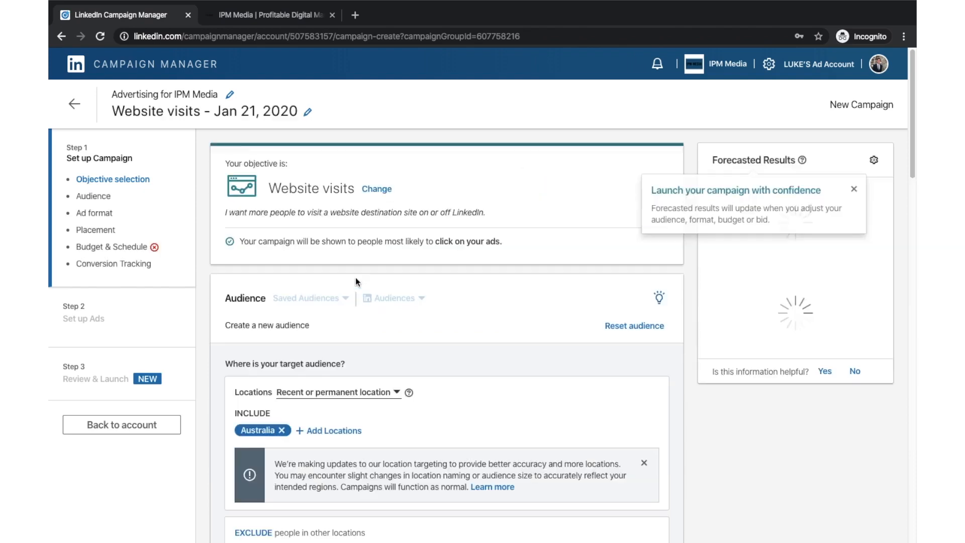
# Examine the campaign's Audience section, browsing the predefined LinkedIn audiences and the saved audiences without choosing one.
pyautogui.scroll(-1, 348, 285)
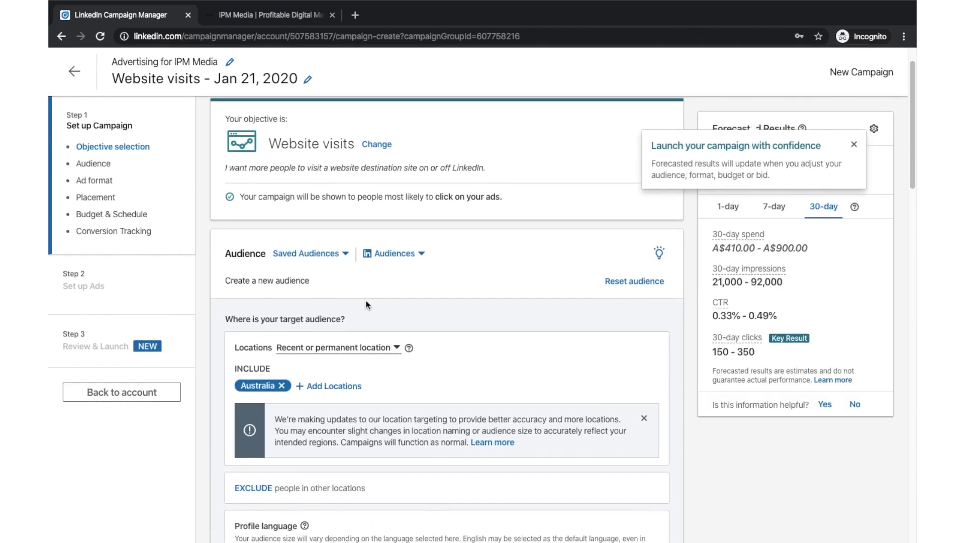
pyautogui.scroll(-1, 462, 271)
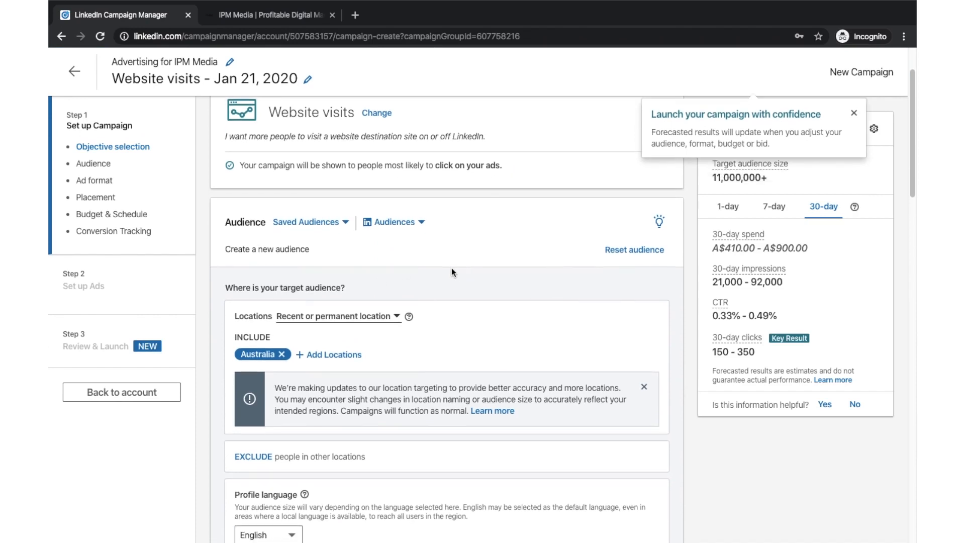
pyautogui.scroll(-1, 547, 249)
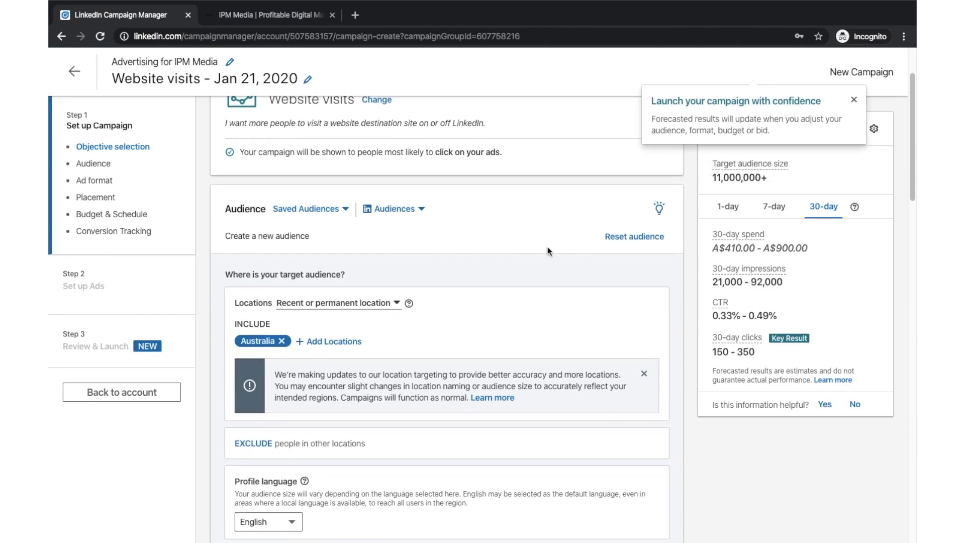
pyautogui.scroll(-1, 547, 247)
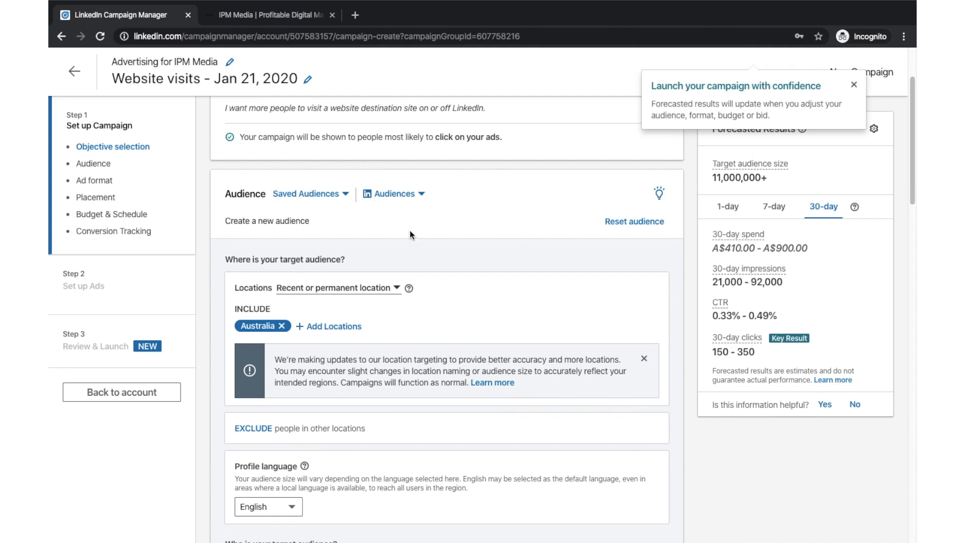
pyautogui.click(421, 194)
pyautogui.scroll(-5, 394, 328)
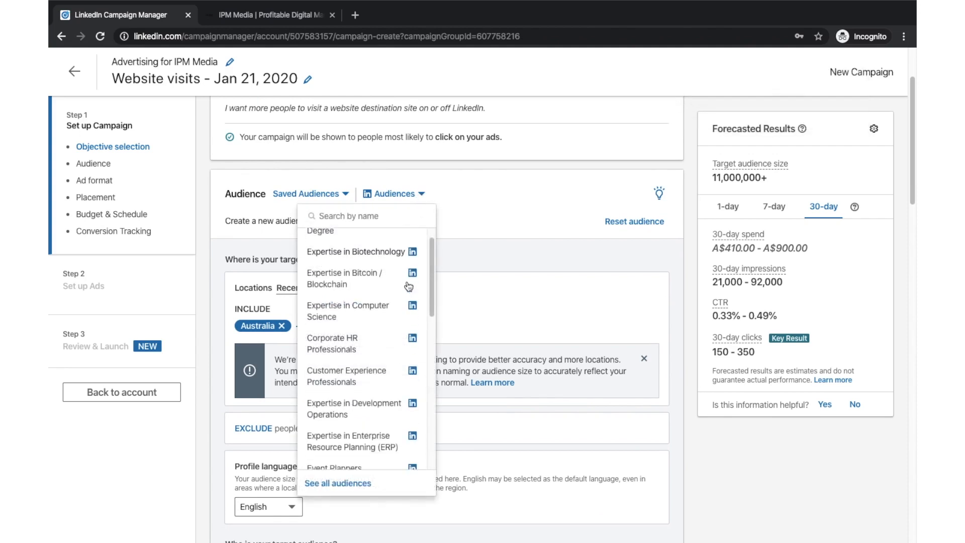
pyautogui.scroll(-3, 394, 328)
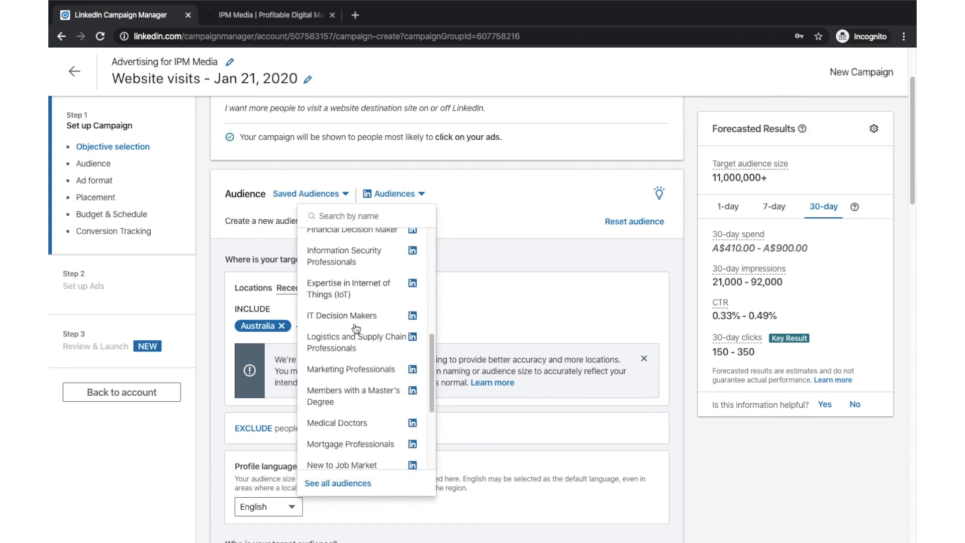
pyautogui.click(497, 275)
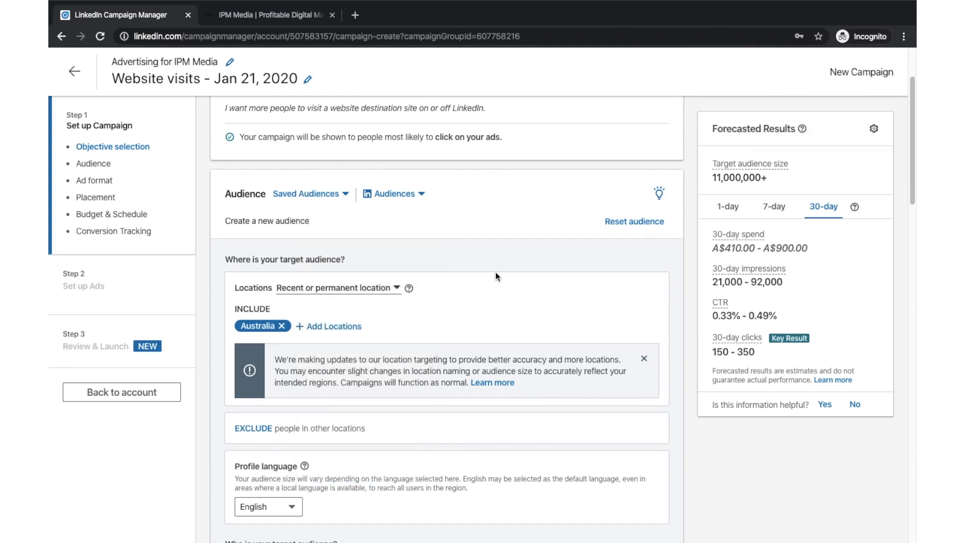
pyautogui.click(344, 196)
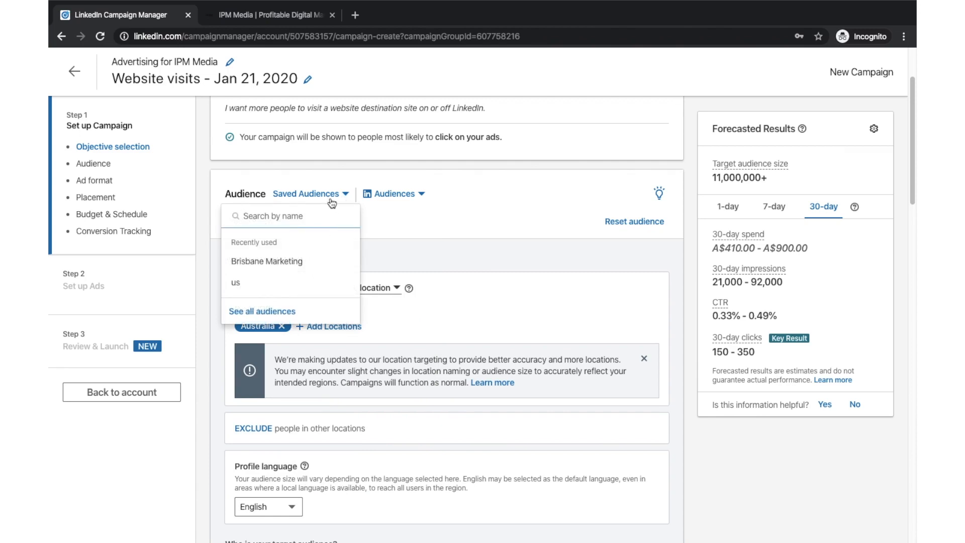
pyautogui.click(328, 197)
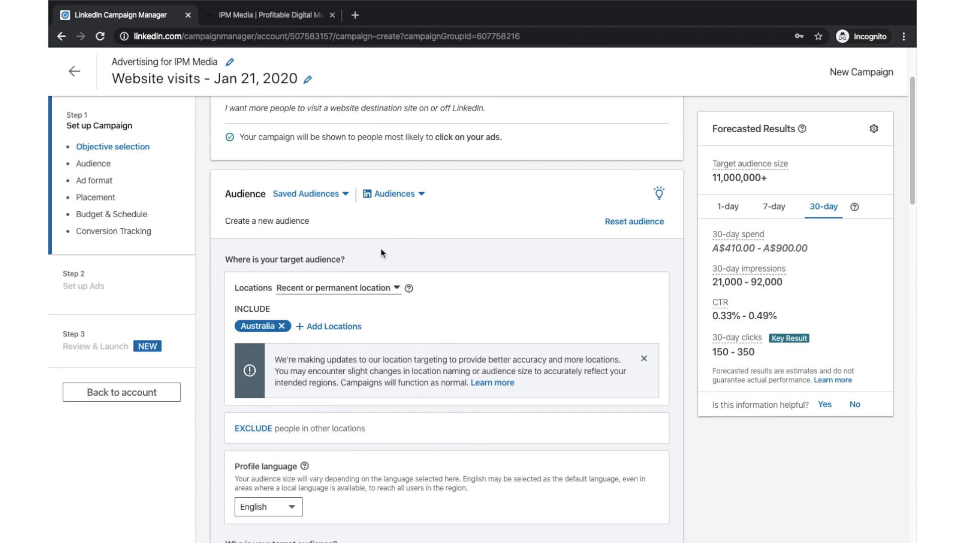
# Apply the predefined LinkedIn audience Small Business Owners to the campaign.
pyautogui.click(420, 194)
pyautogui.scroll(-1, 365, 310)
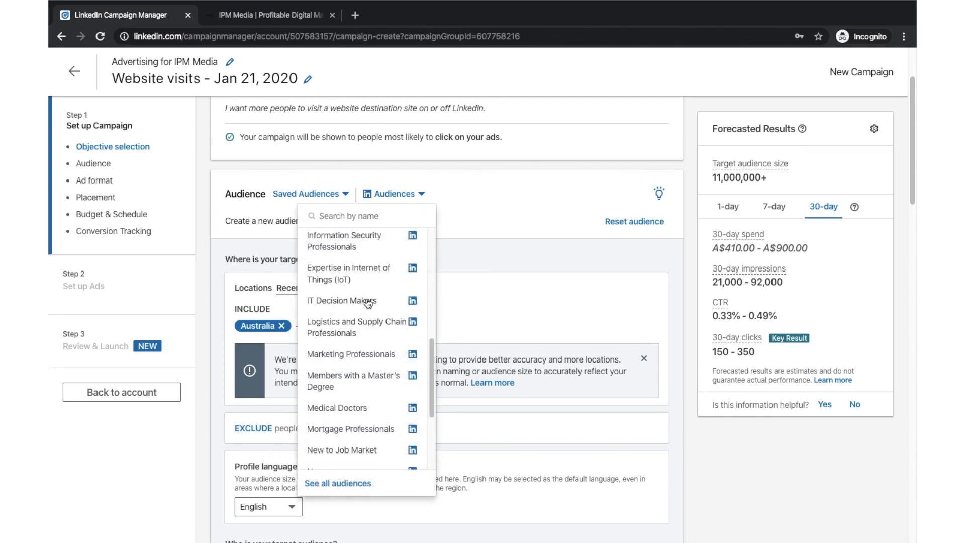
pyautogui.scroll(-1, 355, 312)
pyautogui.scroll(-1, 349, 340)
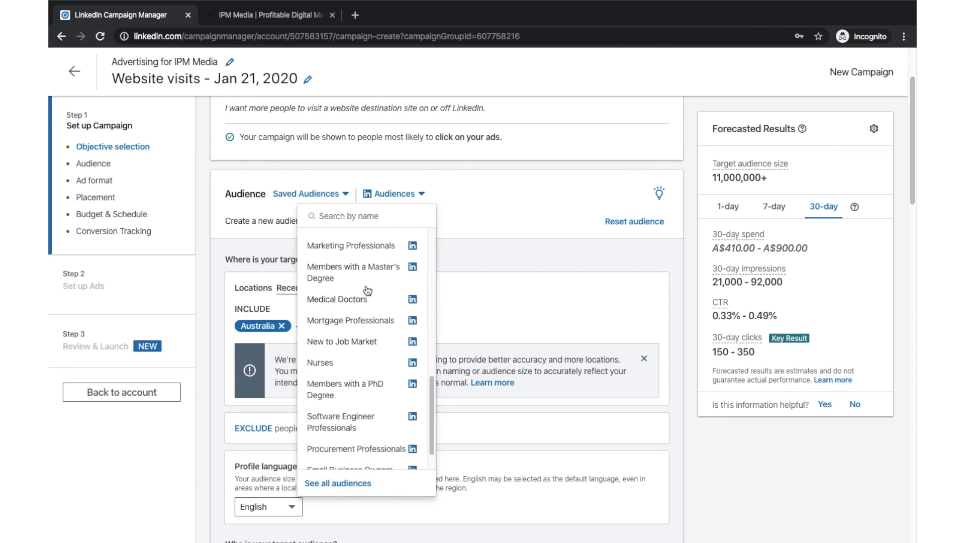
pyautogui.scroll(-1, 356, 347)
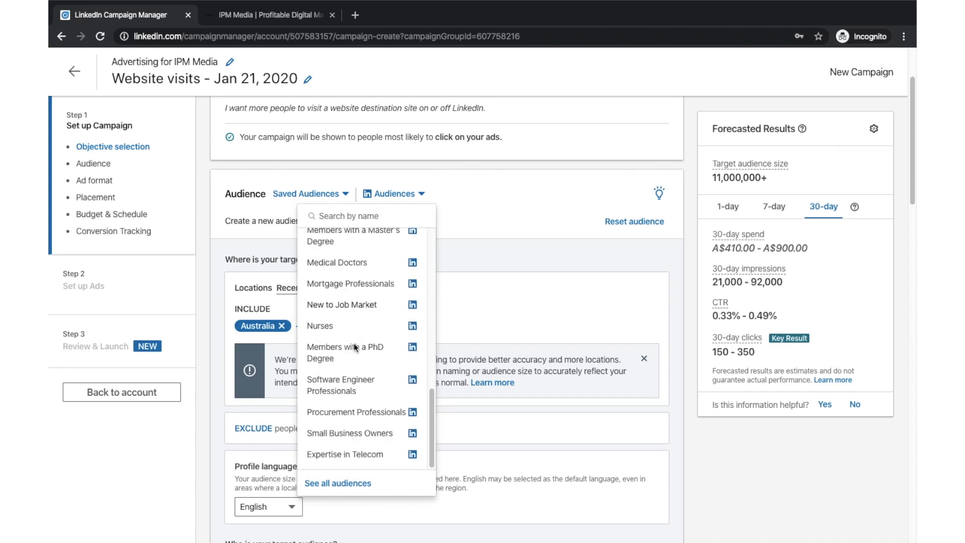
pyautogui.click(346, 435)
pyautogui.click(625, 332)
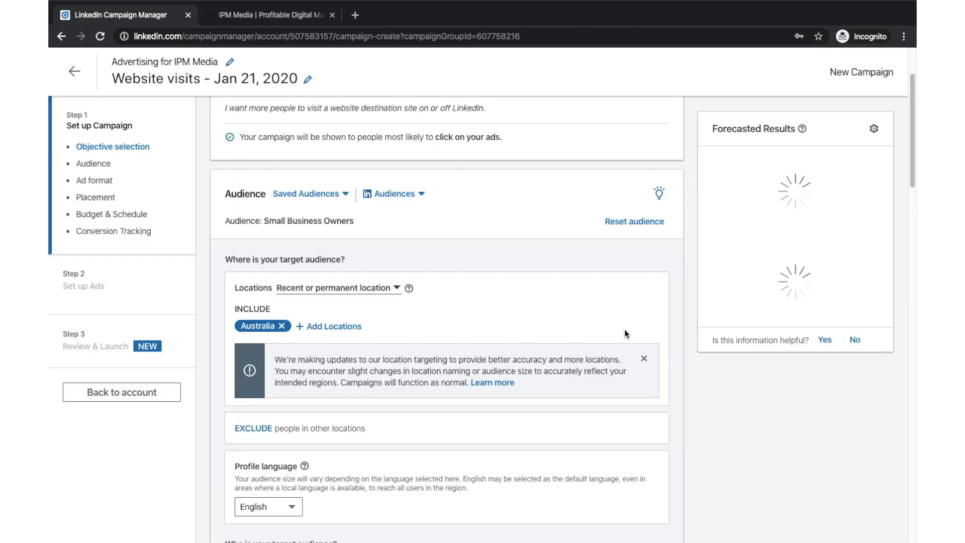
# Examine the targeting criteria of the Small Business Owners audience, including its job seniorities and company sizes.
pyautogui.scroll(-1, 532, 303)
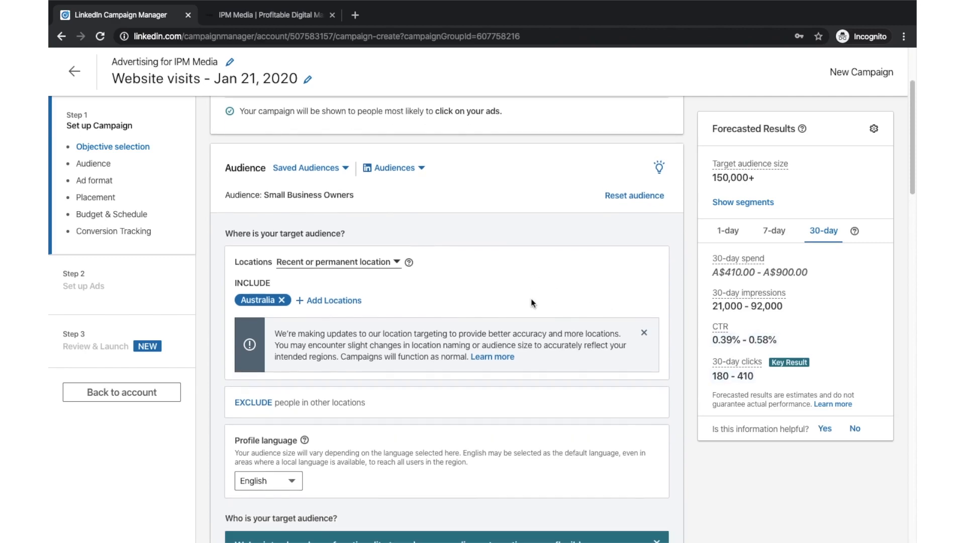
pyautogui.scroll(-3, 512, 323)
pyautogui.scroll(-4, 512, 320)
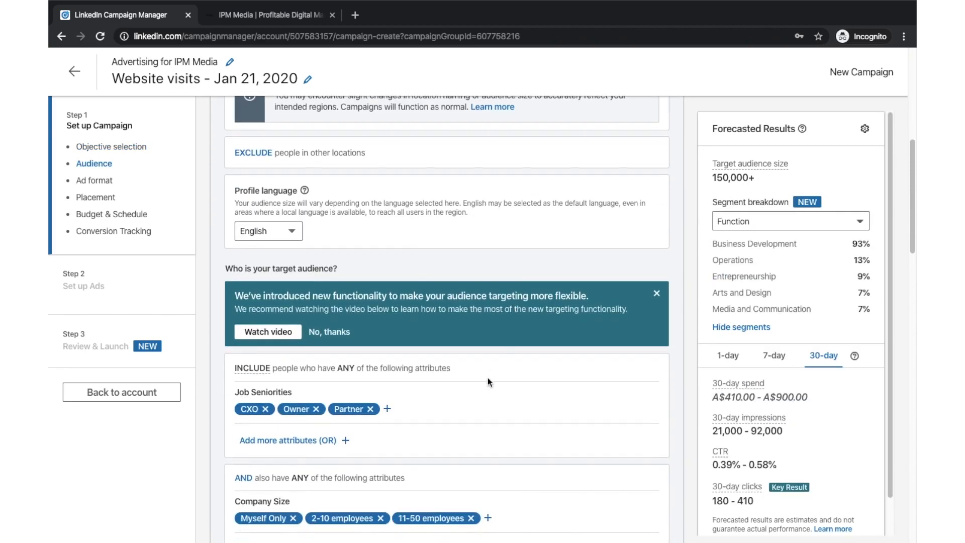
pyautogui.scroll(-1, 299, 342)
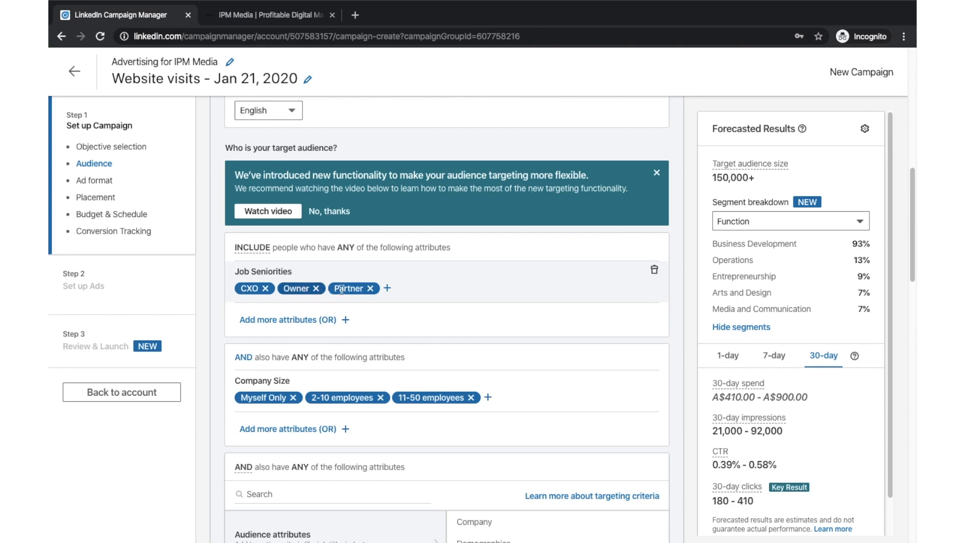
pyautogui.scroll(-1, 496, 329)
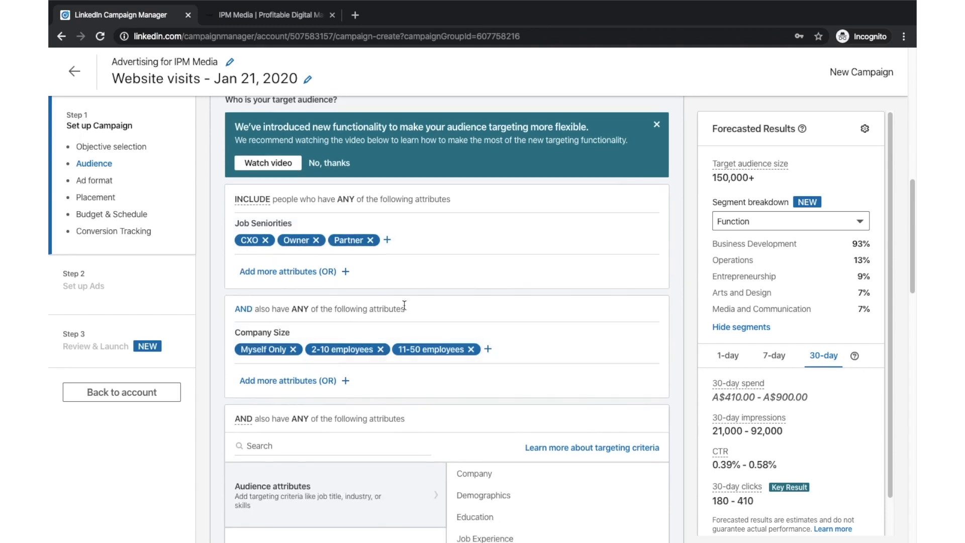
pyautogui.scroll(-1, 395, 275)
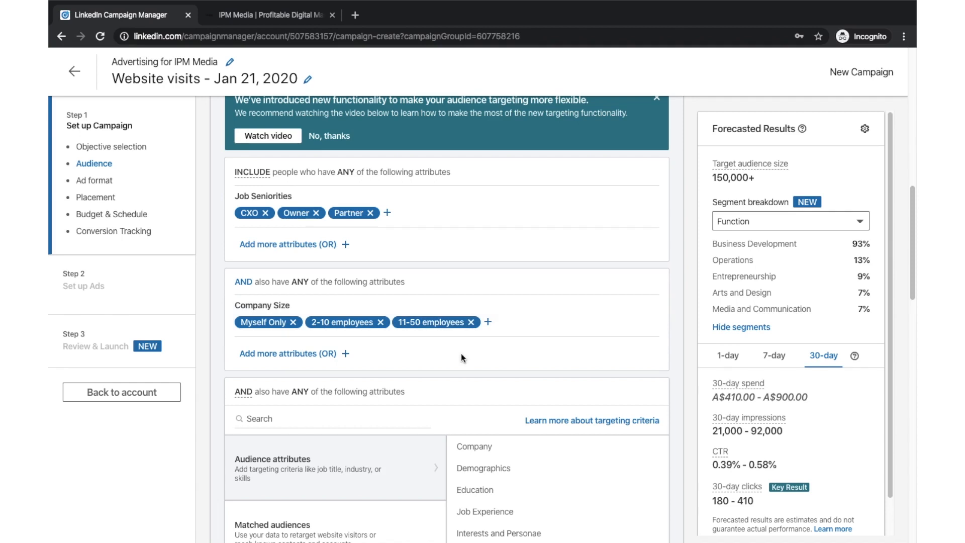
pyautogui.scroll(-1, 461, 354)
pyautogui.scroll(-1, 501, 315)
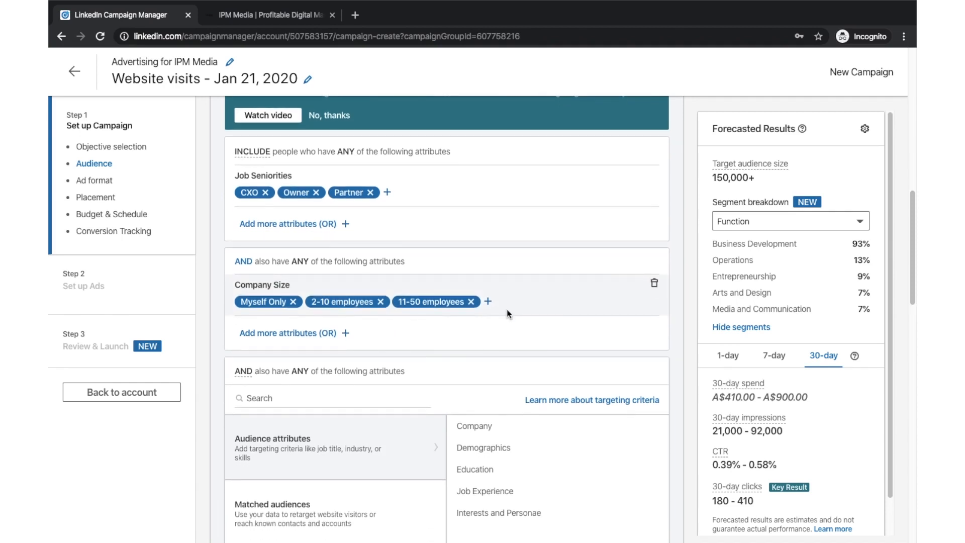
pyautogui.scroll(-2, 507, 309)
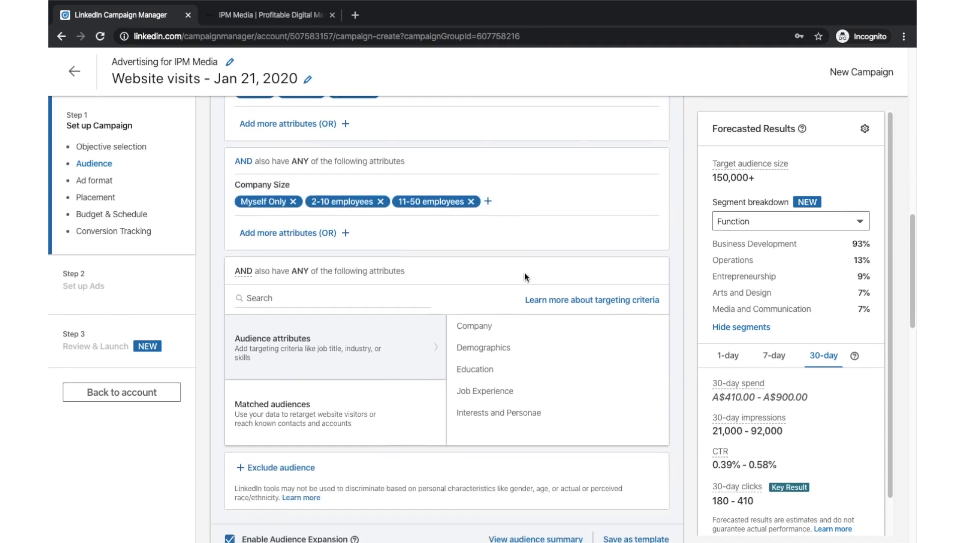
pyautogui.scroll(-1, 524, 273)
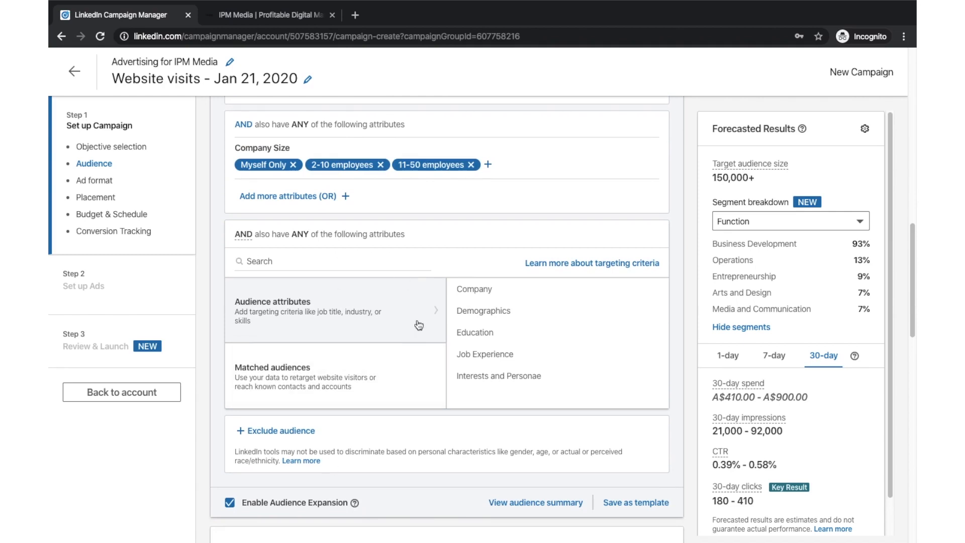
# Browse the additional attribute categories Company, Demographics, Education, Job Experience, and Interests and Personae without adding any, and return to the overview.
pyautogui.click(480, 294)
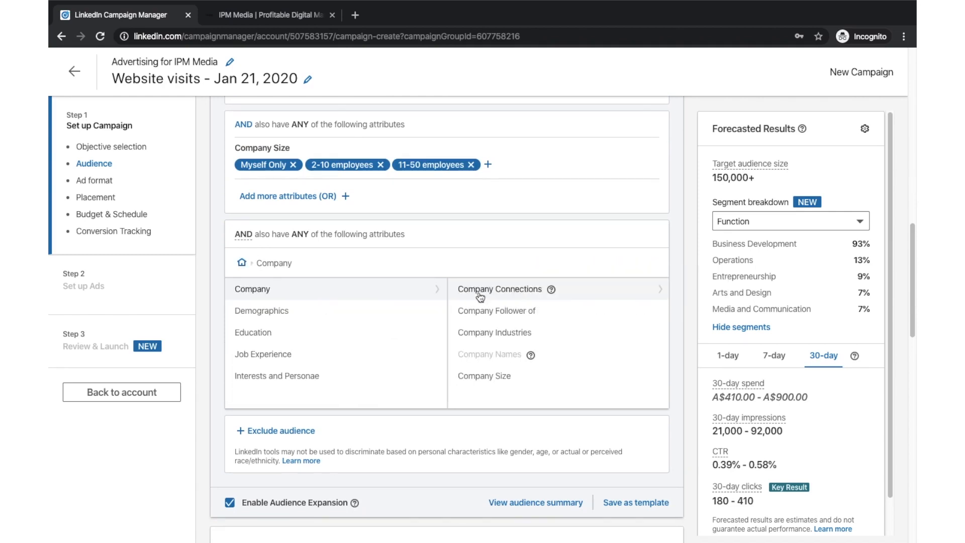
pyautogui.click(263, 310)
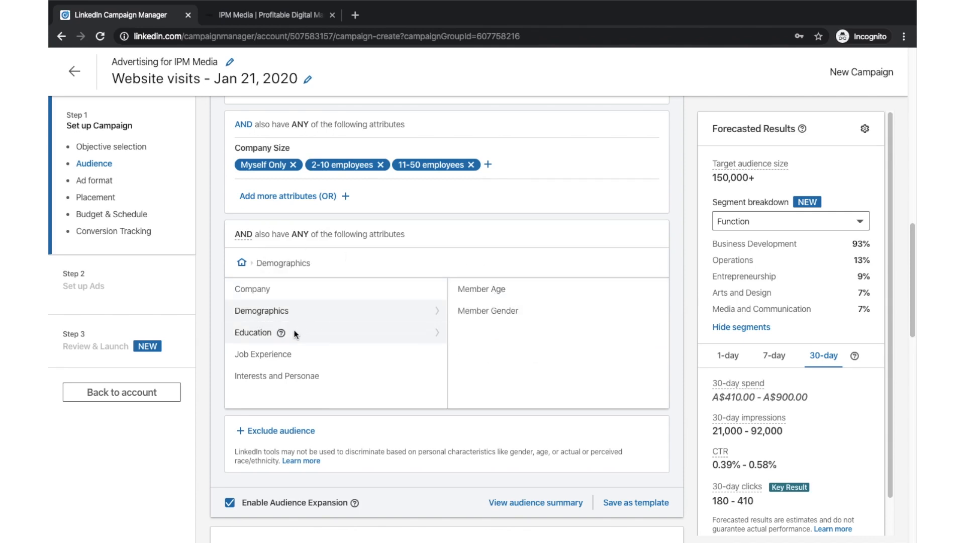
pyautogui.click(295, 330)
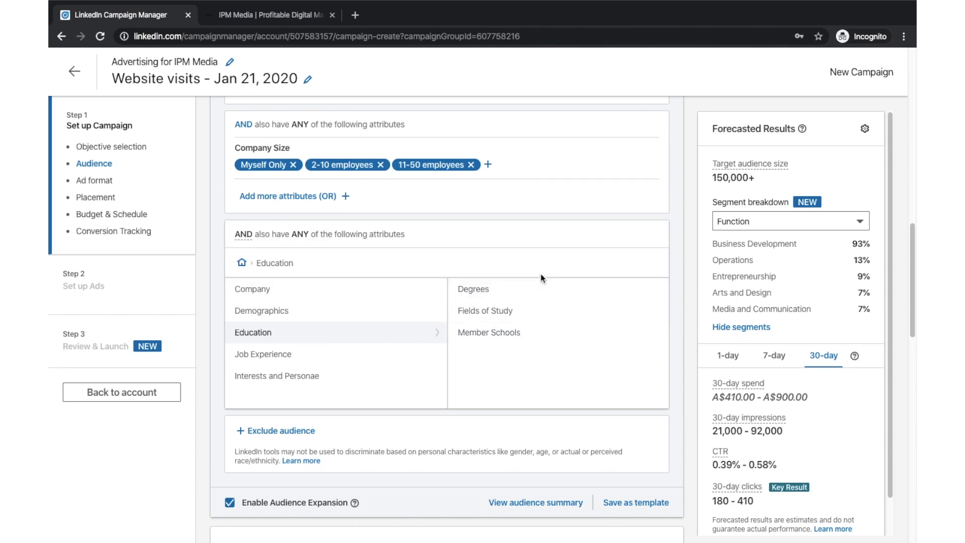
pyautogui.click(300, 361)
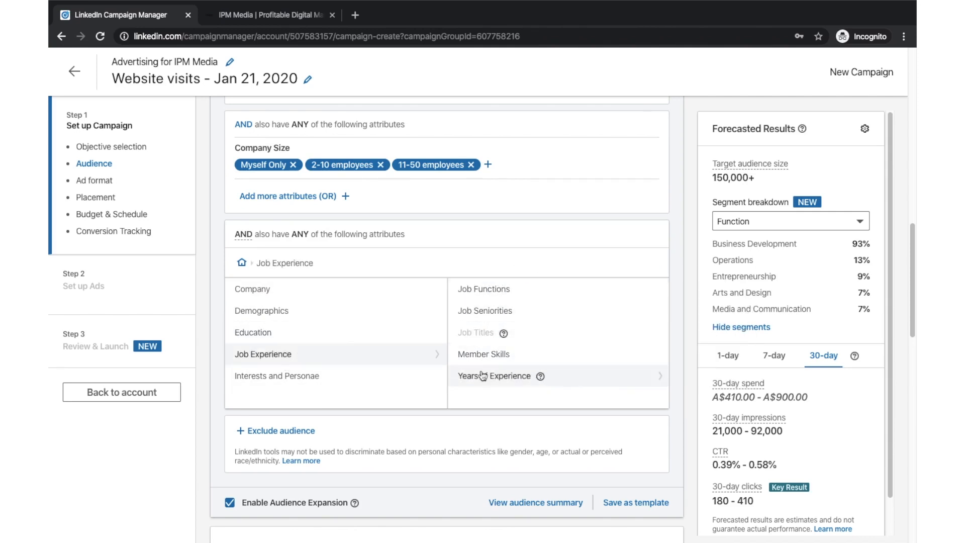
pyautogui.click(316, 380)
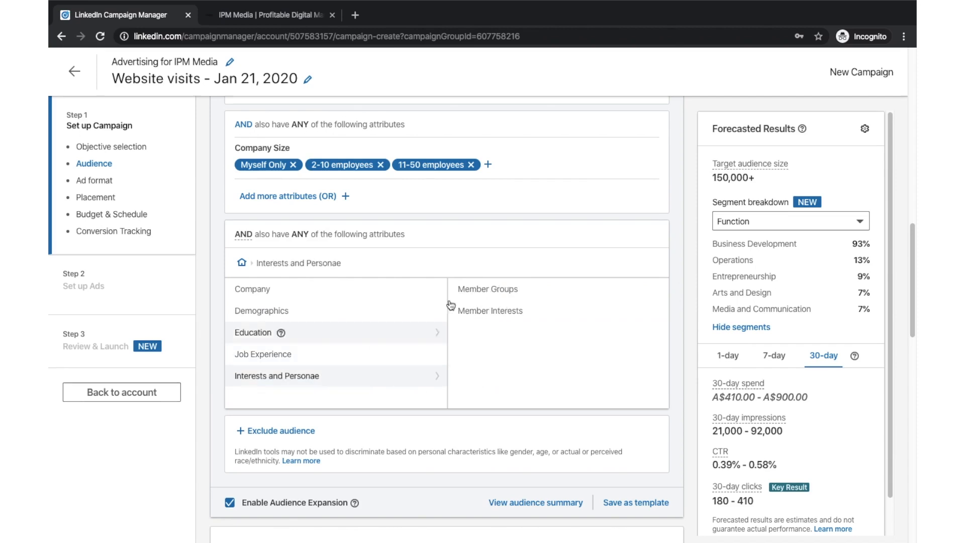
pyautogui.click(242, 263)
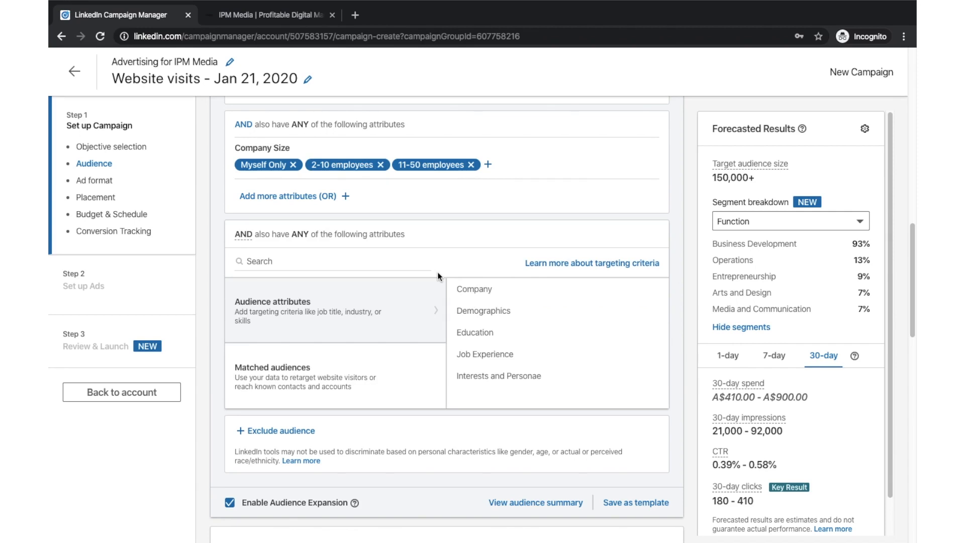
# Disable Audience Expansion for the campaign's audience.
pyautogui.scroll(5, 465, 241)
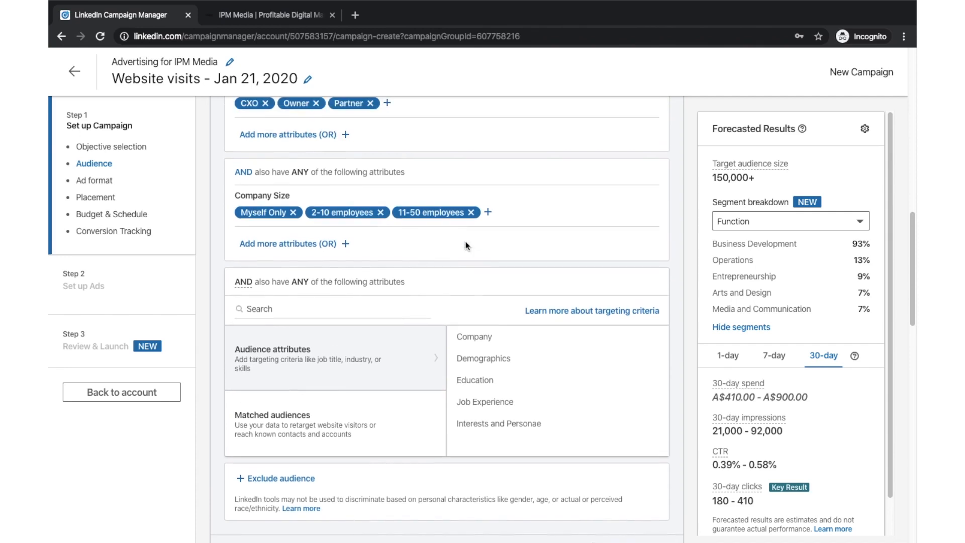
pyautogui.scroll(1, 466, 243)
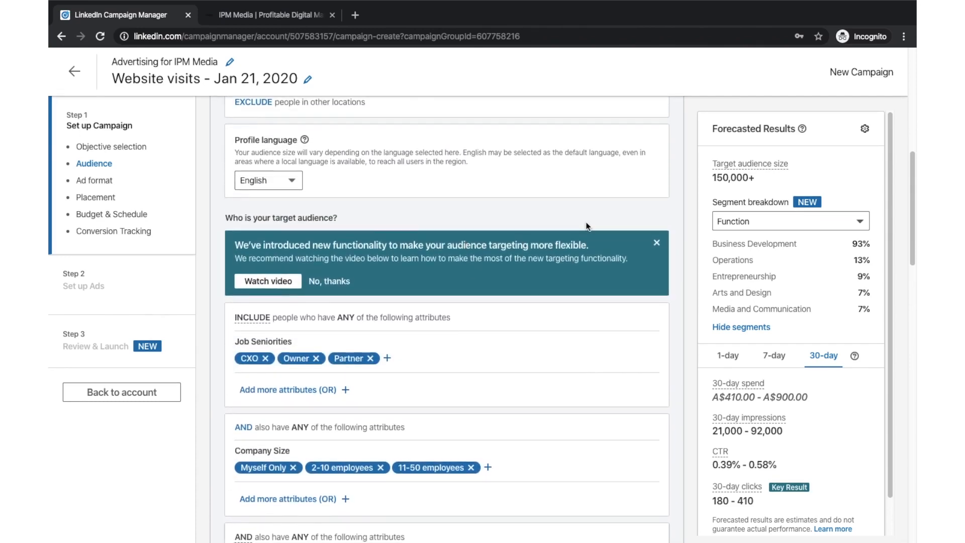
pyautogui.scroll(5, 587, 226)
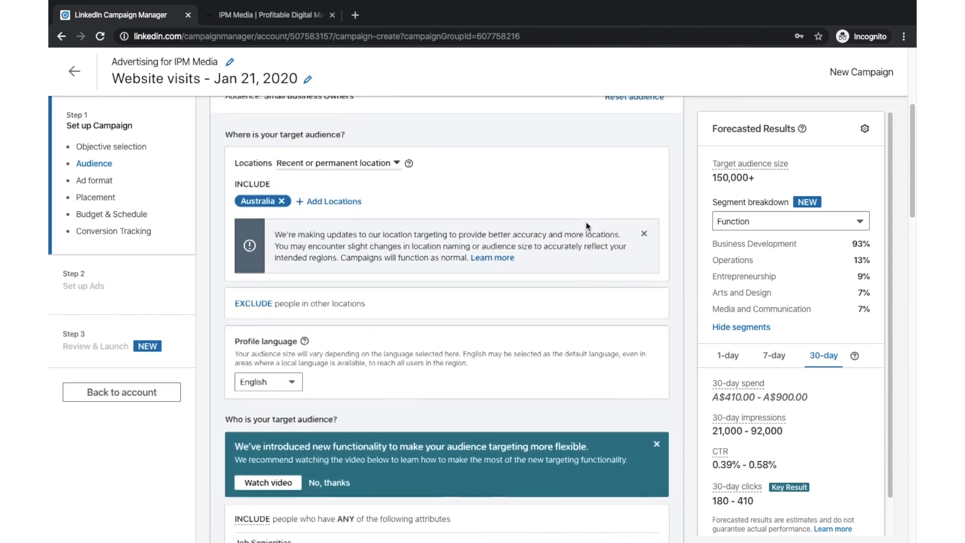
pyautogui.scroll(-5, 346, 296)
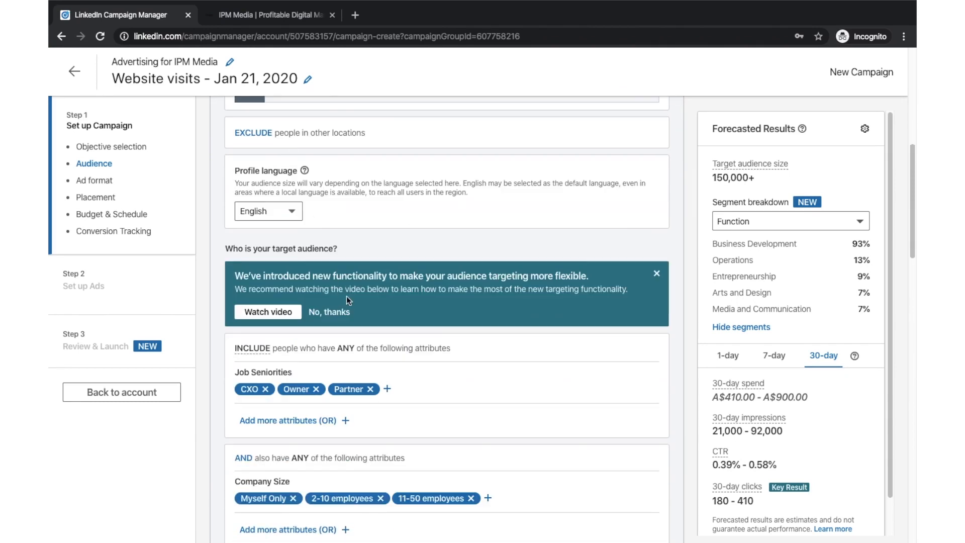
pyautogui.scroll(-1, 349, 338)
pyautogui.scroll(-1, 349, 338)
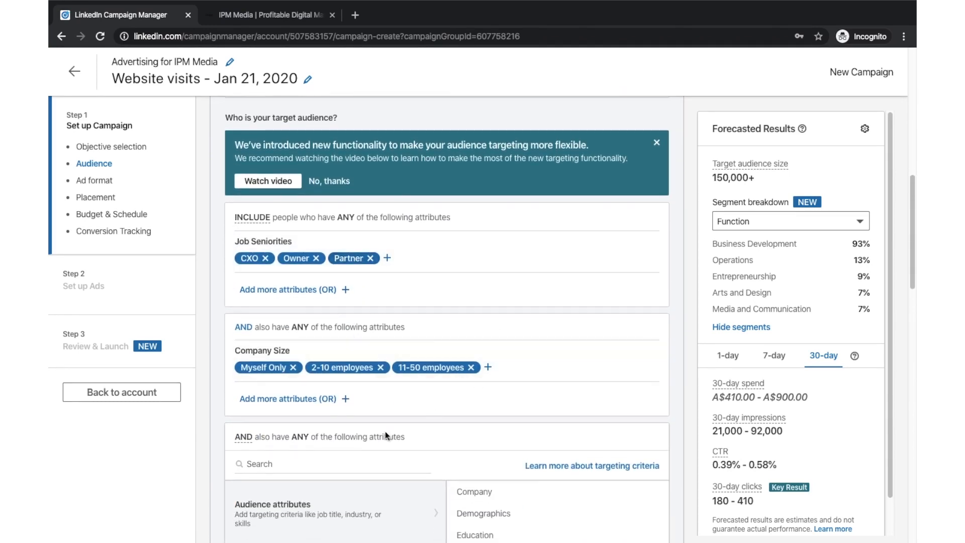
pyautogui.scroll(-3, 505, 324)
pyautogui.scroll(1, 533, 327)
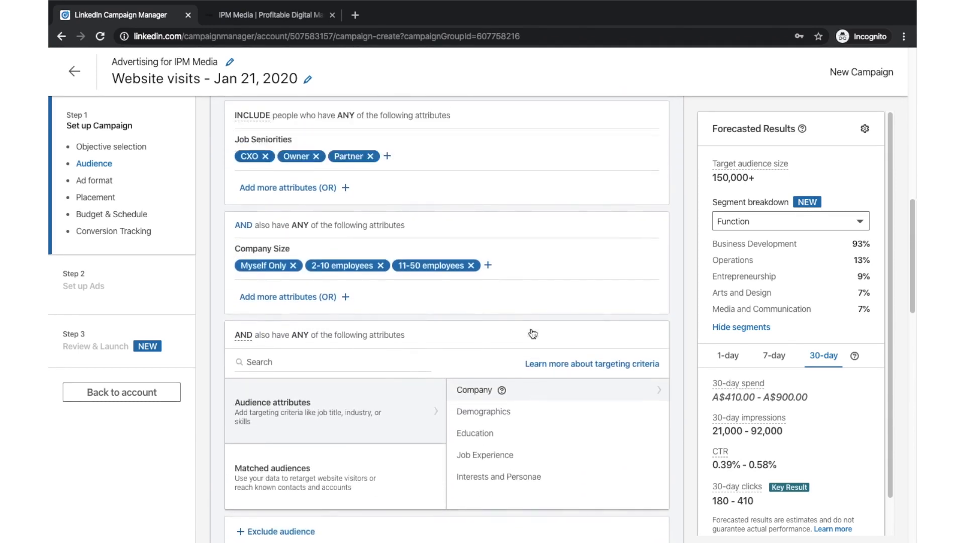
pyautogui.scroll(-4, 531, 328)
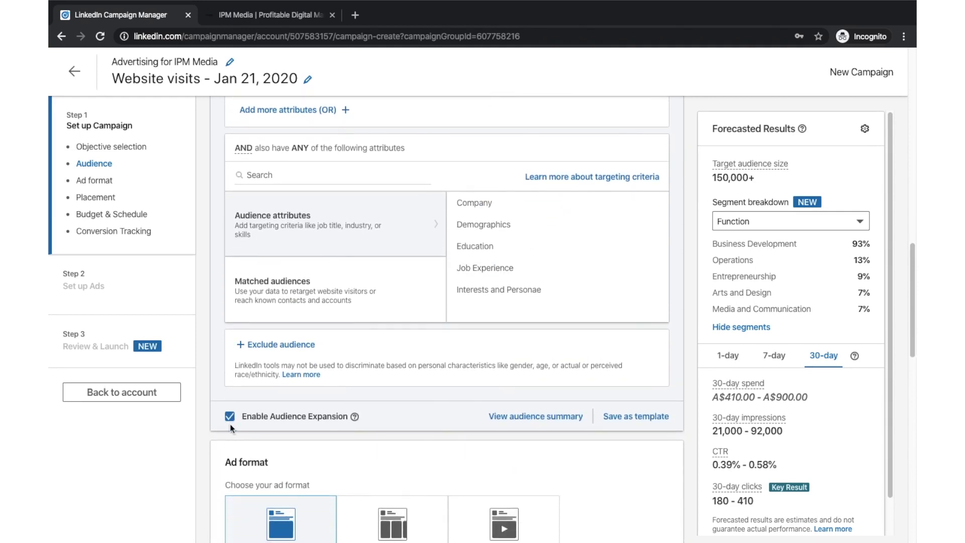
pyautogui.click(230, 417)
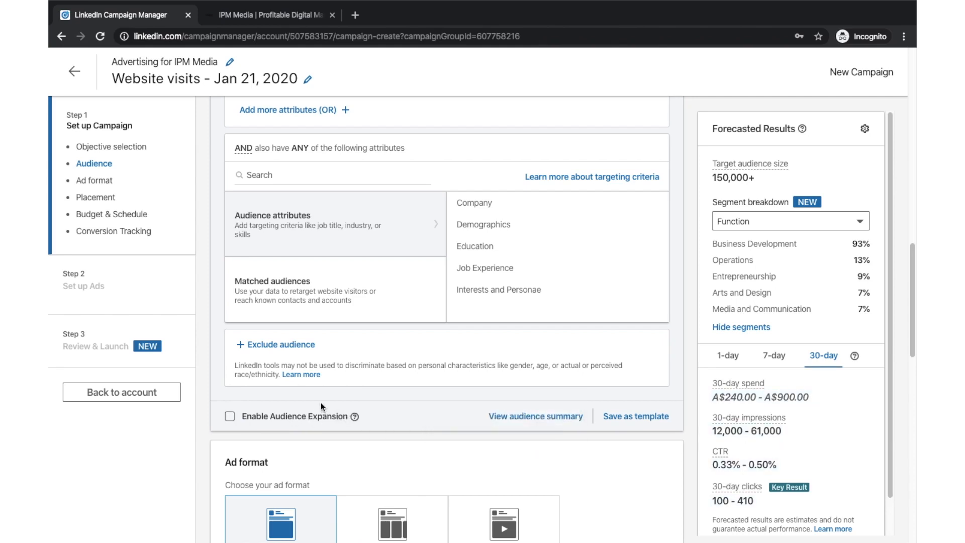
# Replace Australia with "Adelaide, South Australia, Australia" as the included target location.
pyautogui.scroll(1, 439, 327)
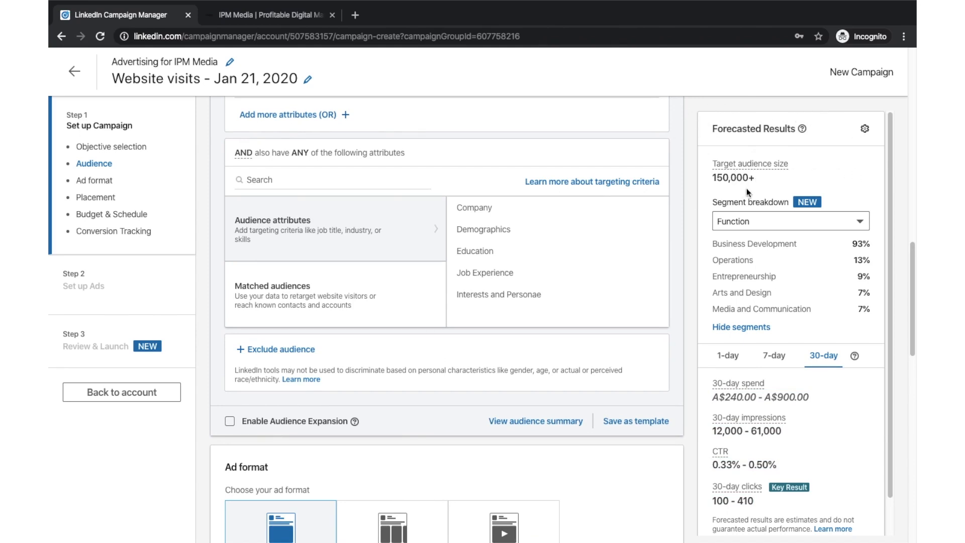
pyautogui.scroll(1, 538, 342)
pyautogui.scroll(8, 539, 342)
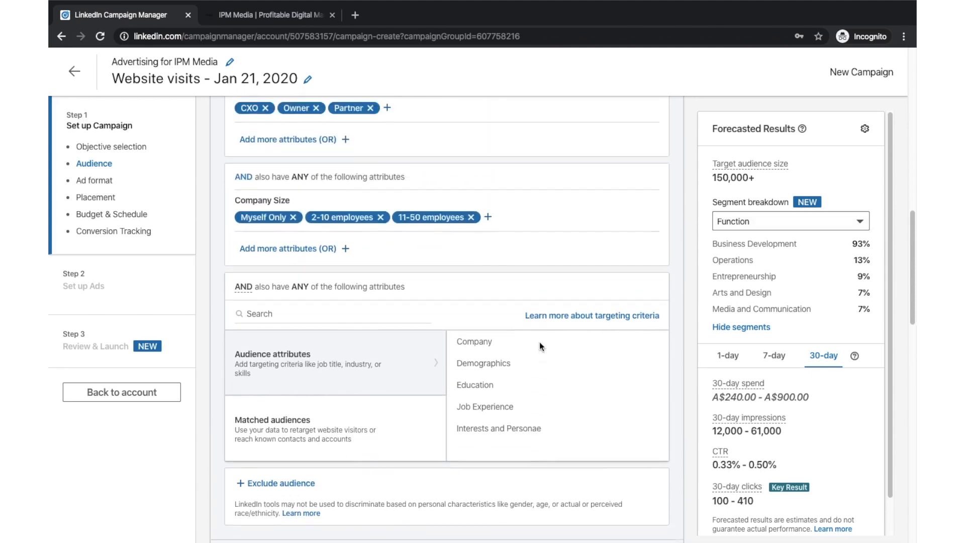
pyautogui.scroll(-1, 567, 275)
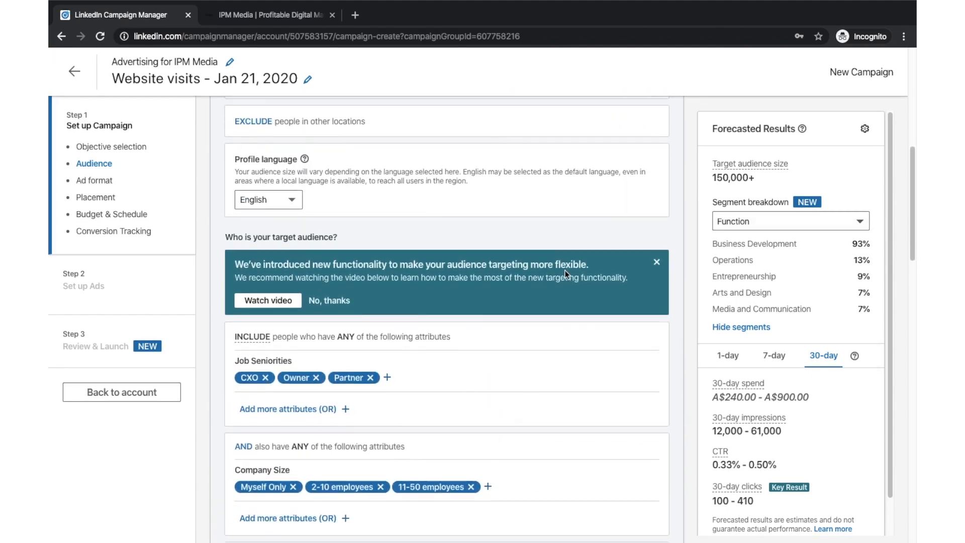
pyautogui.scroll(8, 558, 286)
pyautogui.scroll(-2, 558, 286)
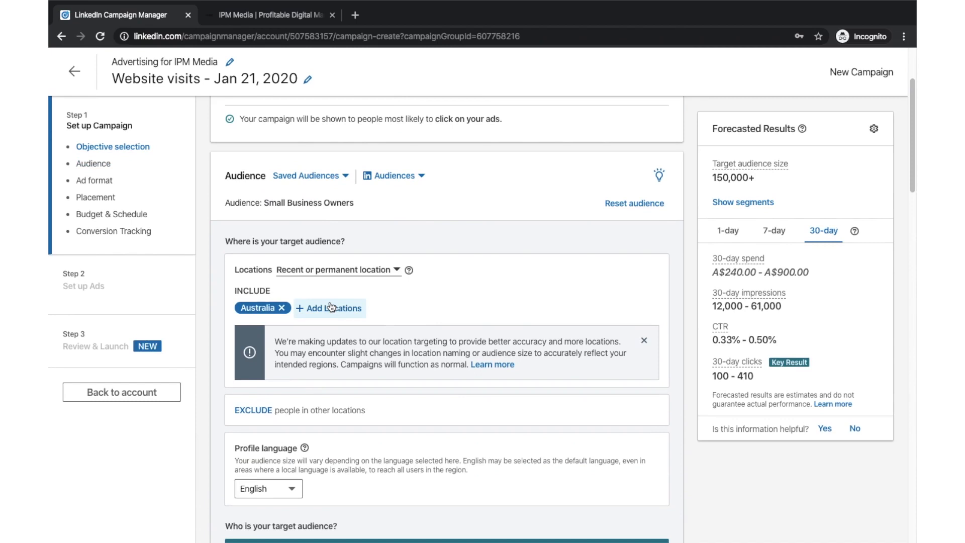
pyautogui.click(330, 308)
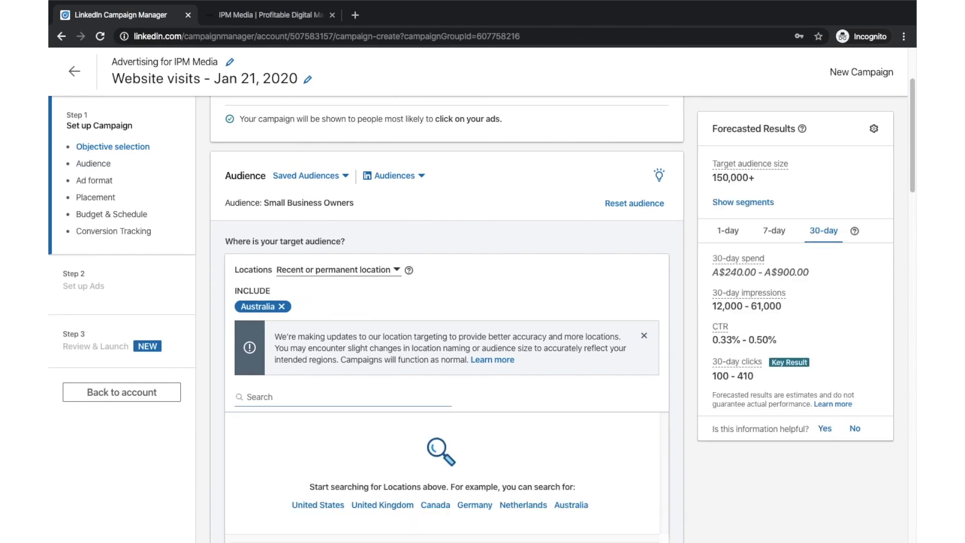
pyautogui.write('Adelaide')
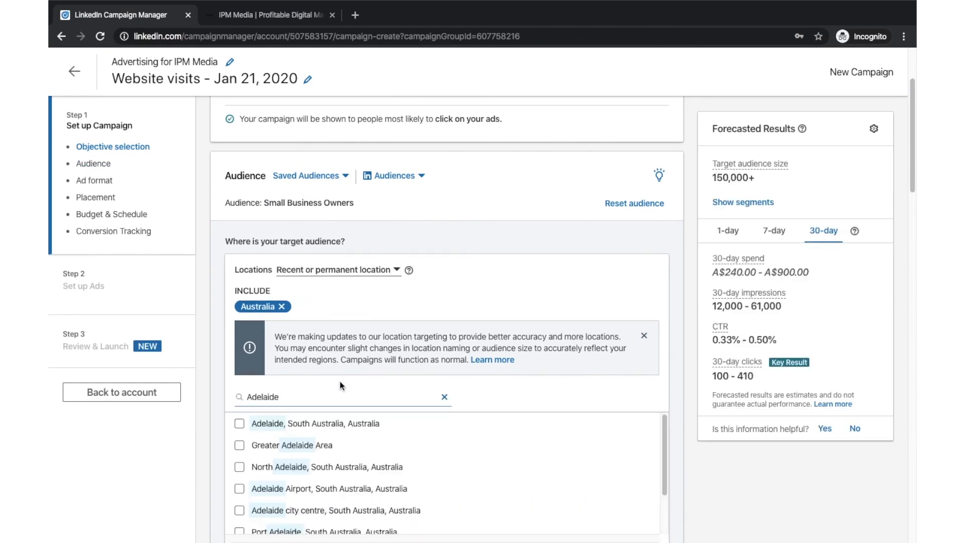
pyautogui.click(306, 423)
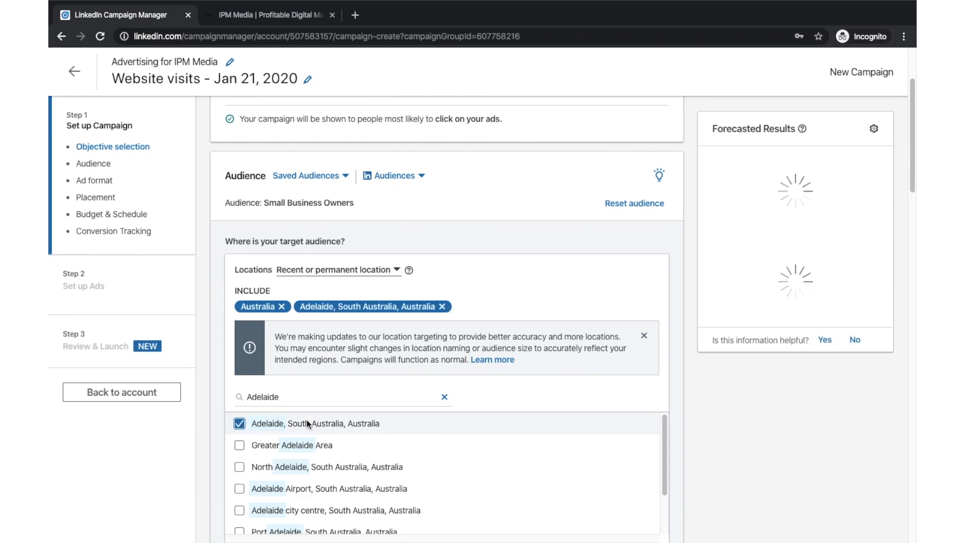
pyautogui.click(282, 307)
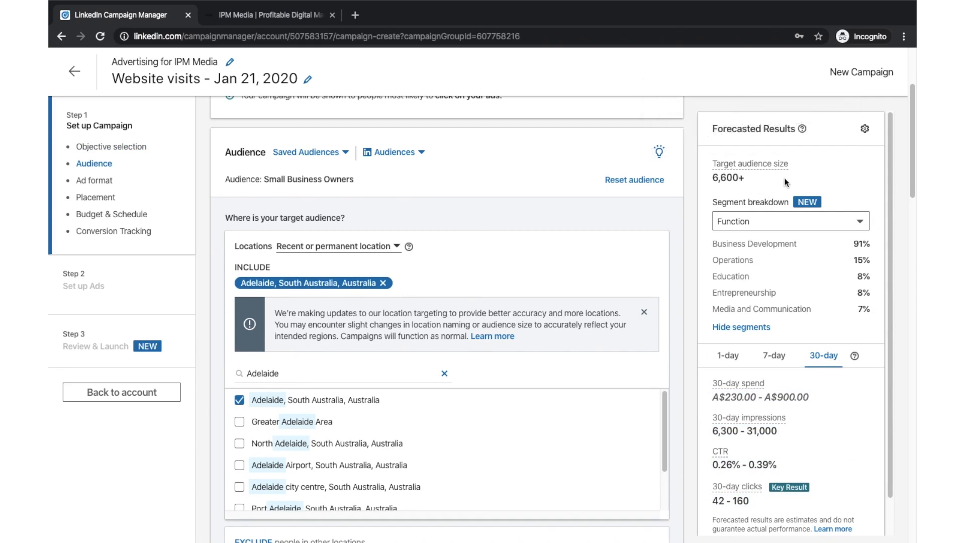
pyautogui.scroll(-2, 757, 240)
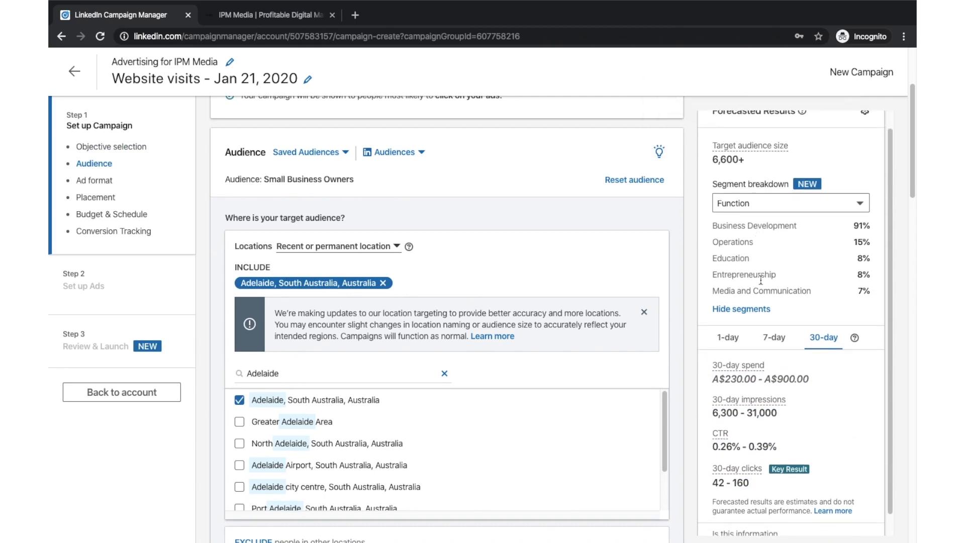
# Disable the LinkedIn Audience Network for the campaign's ad placement.
pyautogui.scroll(-10, 637, 387)
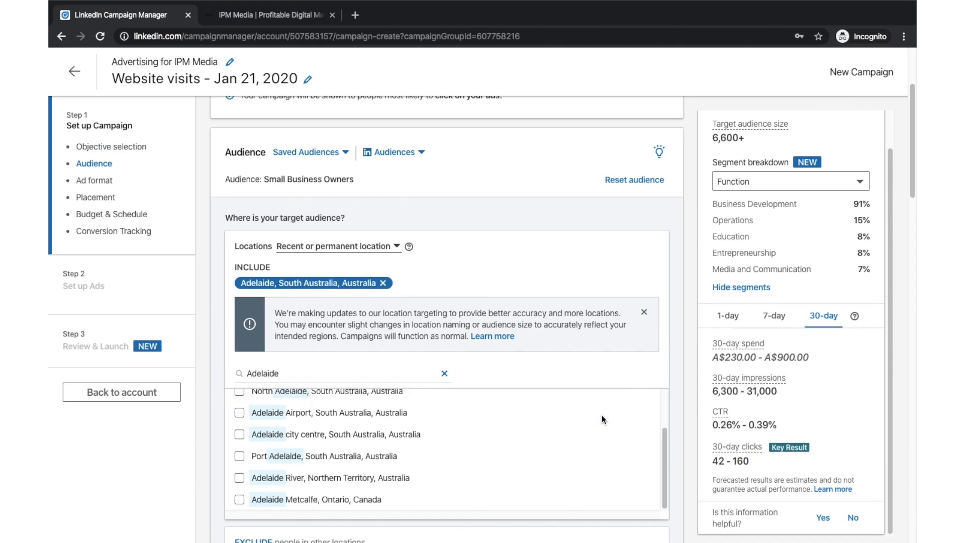
pyautogui.scroll(-4, 679, 358)
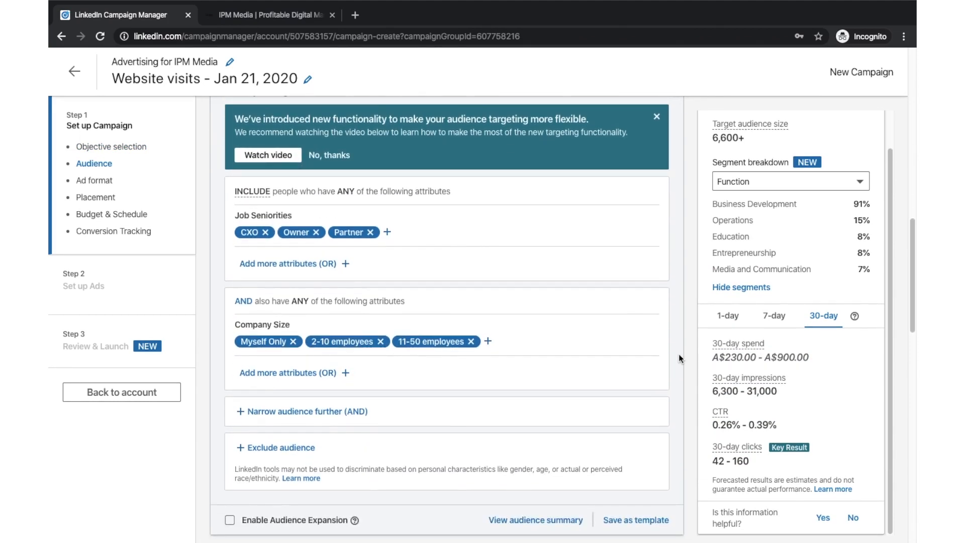
pyautogui.scroll(-5, 679, 354)
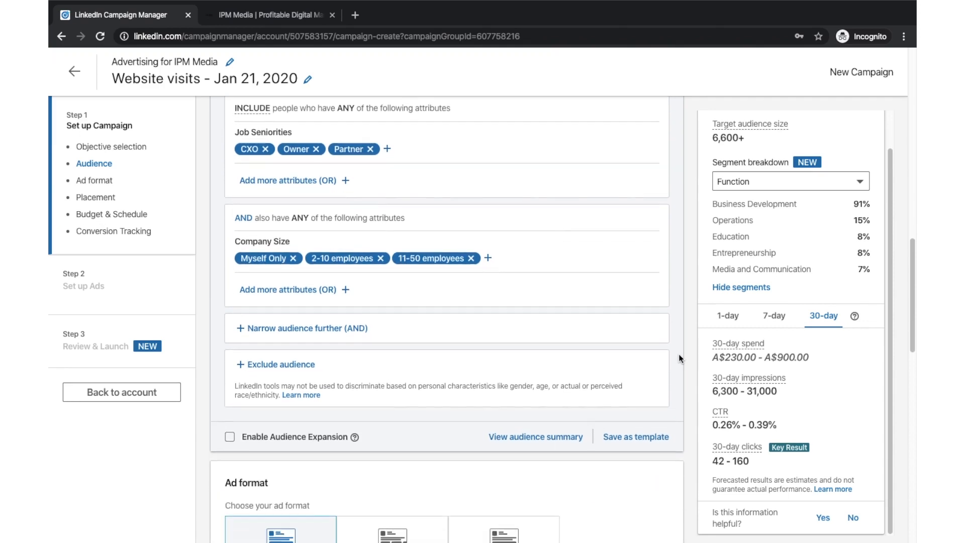
pyautogui.scroll(-3, 678, 317)
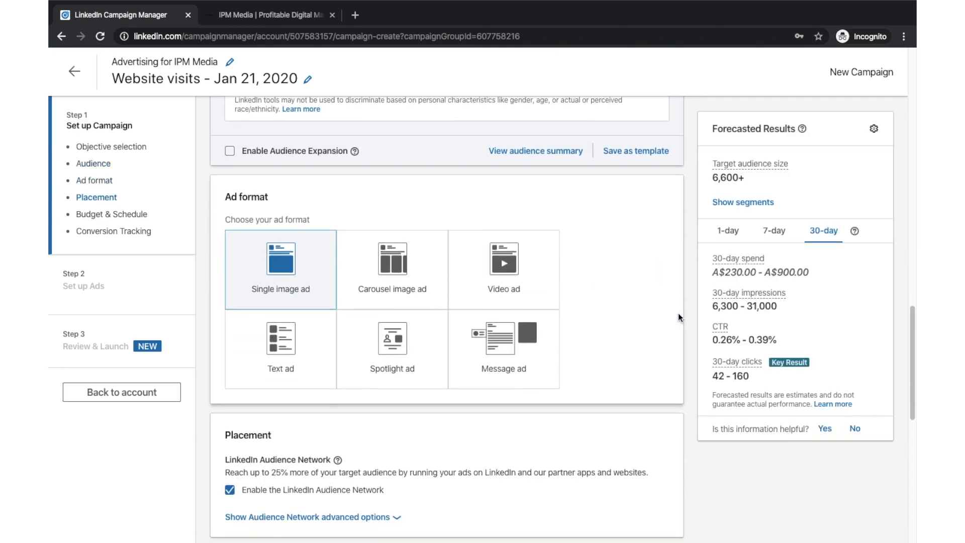
pyautogui.scroll(-1, 645, 351)
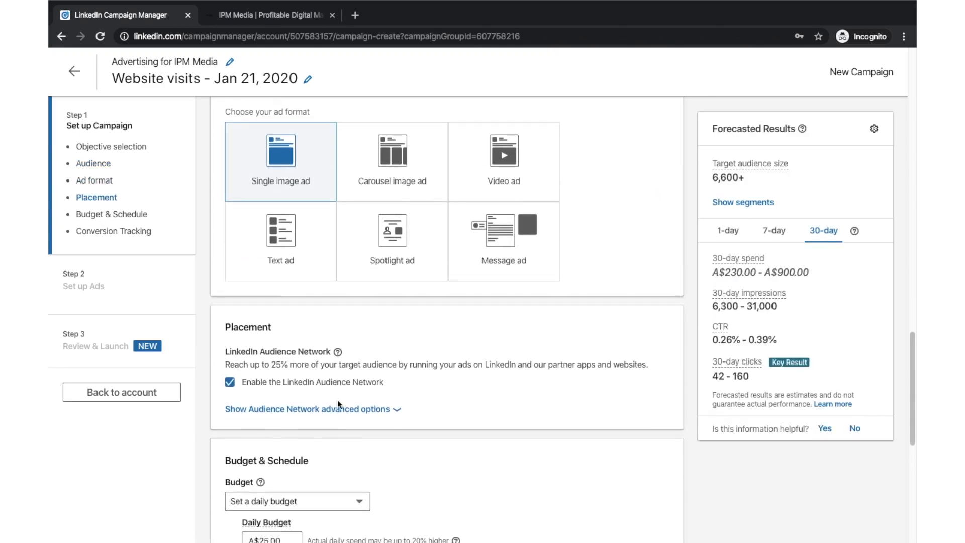
pyautogui.click(229, 383)
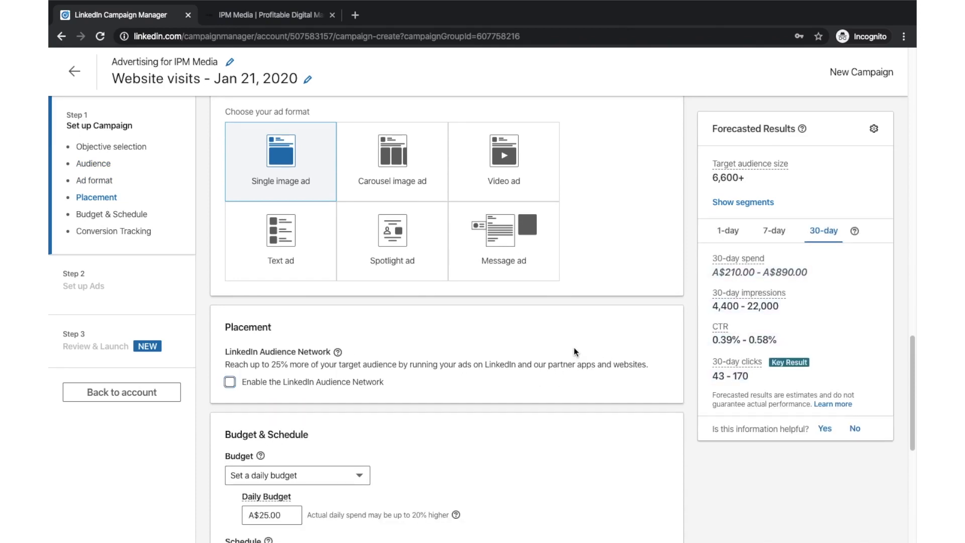
# Review the ad format and placement settings and the available budget types, keeping the daily budget option.
pyautogui.scroll(-1, 574, 347)
pyautogui.scroll(-1, 574, 347)
pyautogui.scroll(1, 574, 348)
pyautogui.scroll(2, 574, 348)
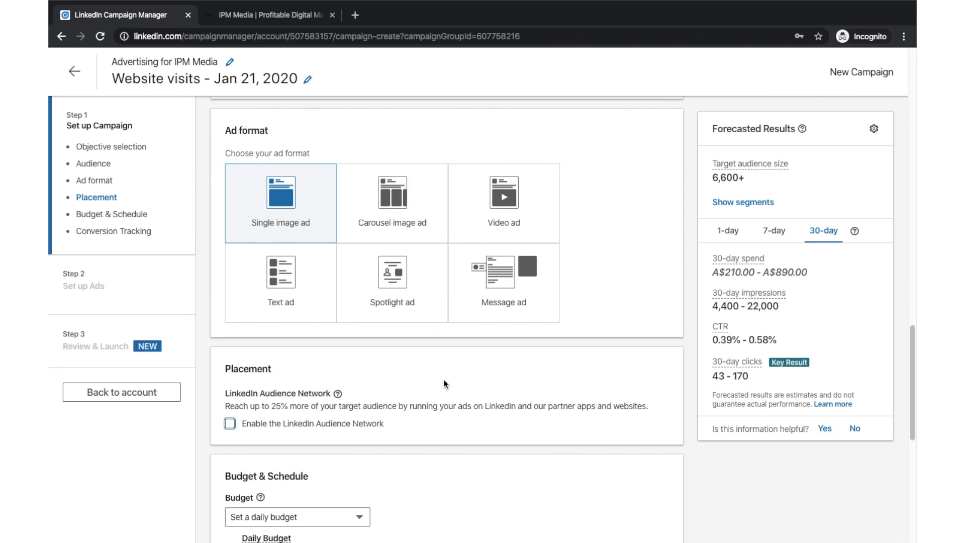
pyautogui.scroll(-2, 475, 425)
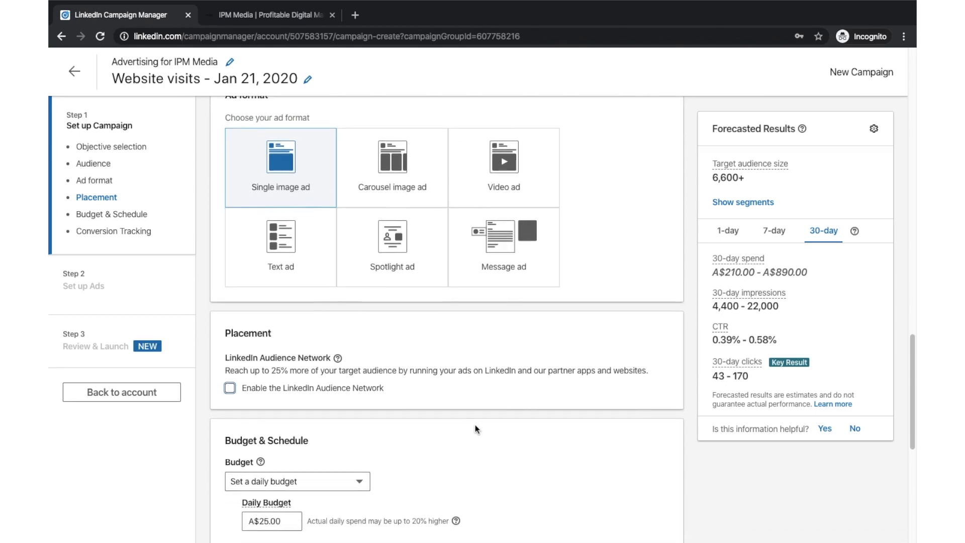
pyautogui.scroll(-2, 506, 334)
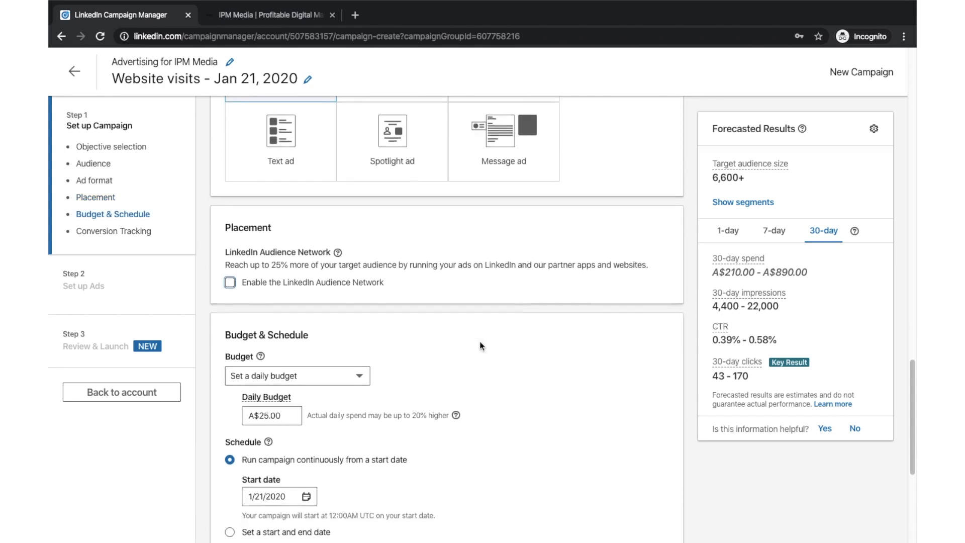
pyautogui.click(345, 352)
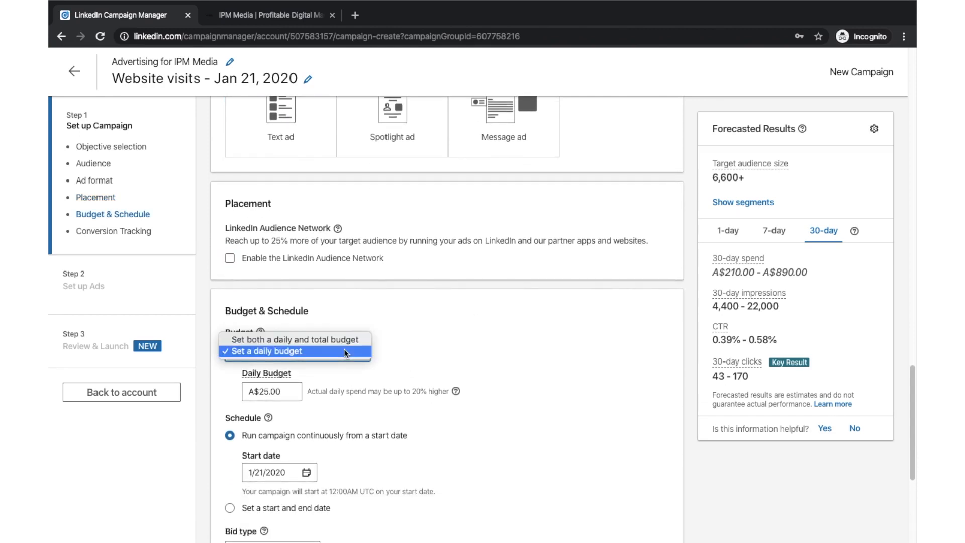
pyautogui.click(344, 351)
pyautogui.click(344, 350)
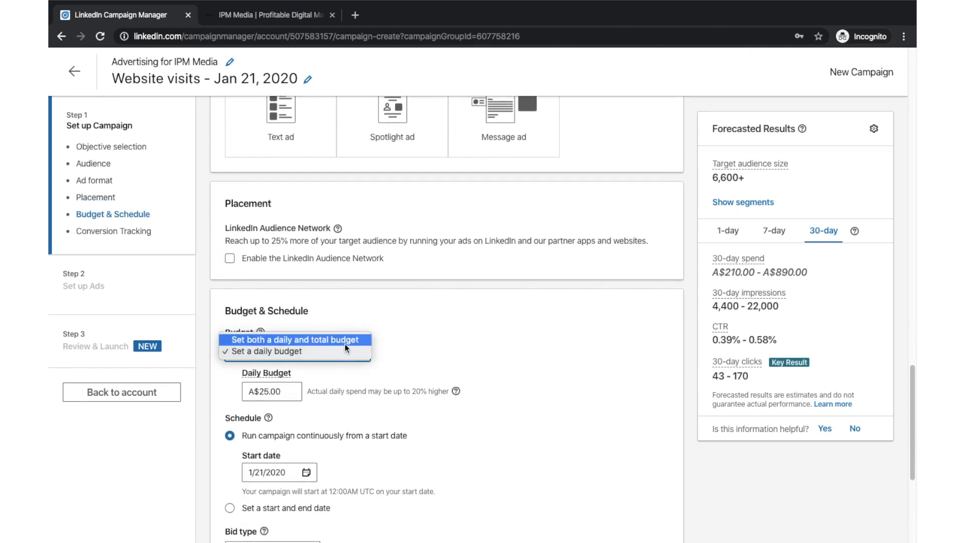
pyautogui.click(345, 348)
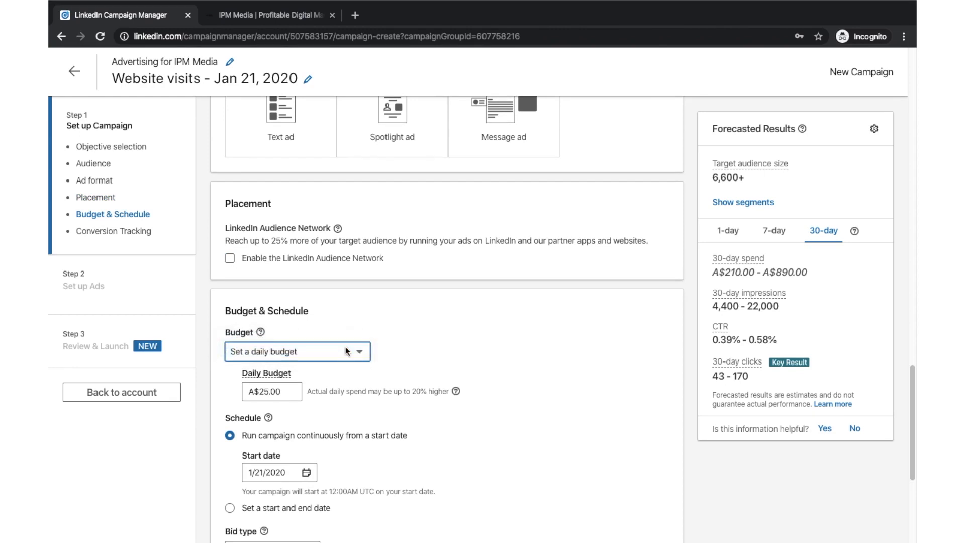
# Set the campaign's daily budget to A$10.00.
pyautogui.click(284, 395)
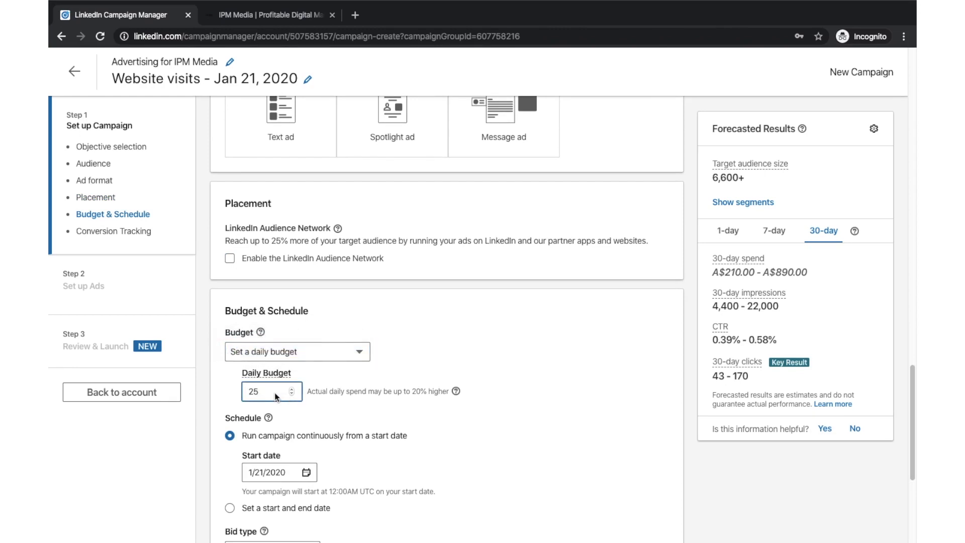
pyautogui.press('BackSpace')
pyautogui.write('10')
pyautogui.click(417, 410)
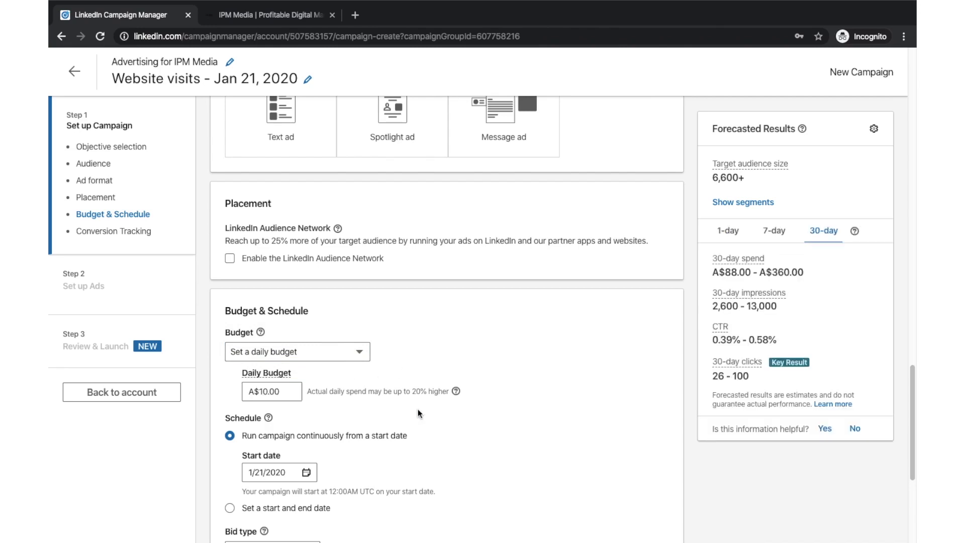
# Review the campaign schedule, the bid type options and the conversion tracking section, keeping Automated bid.
pyautogui.scroll(-2, 418, 410)
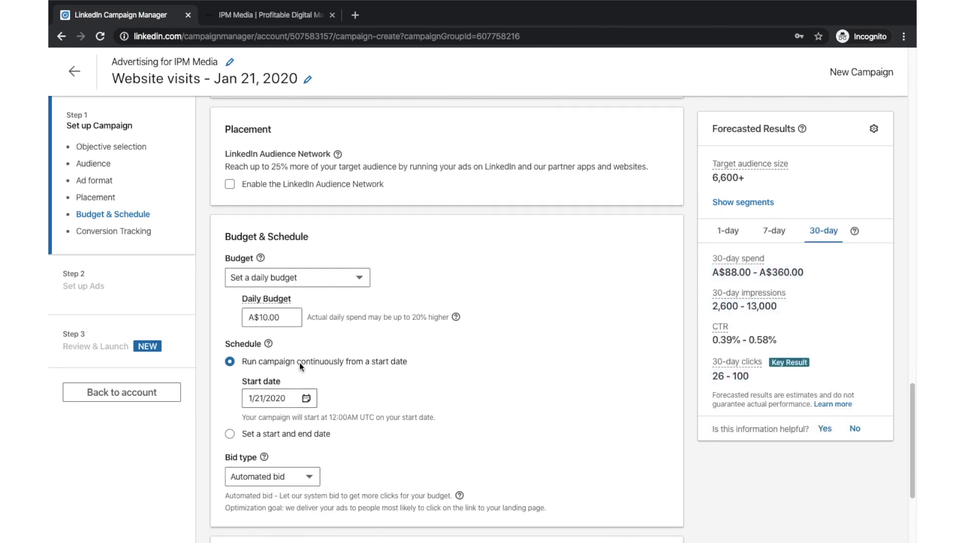
pyautogui.scroll(-1, 332, 392)
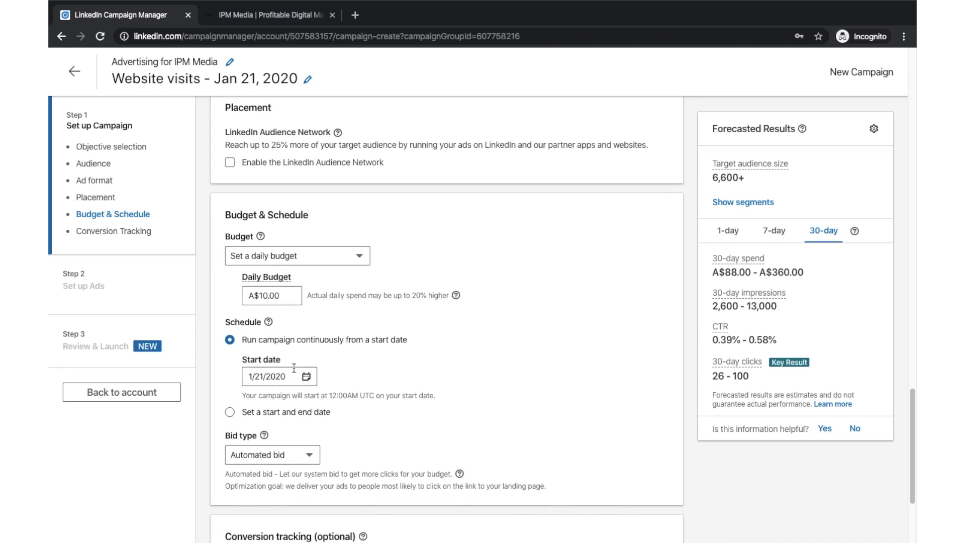
pyautogui.scroll(-1, 313, 370)
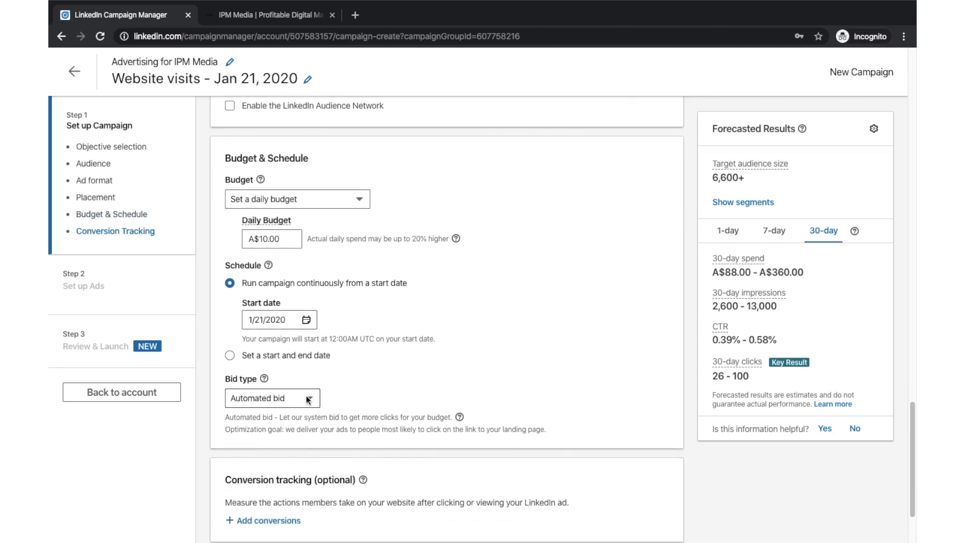
pyautogui.click(270, 398)
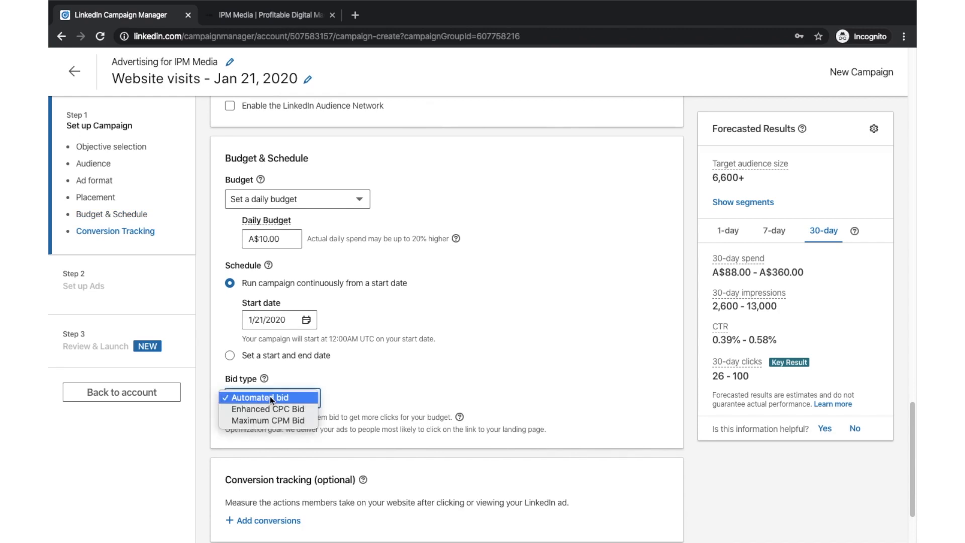
pyautogui.click(270, 397)
pyautogui.scroll(-1, 337, 381)
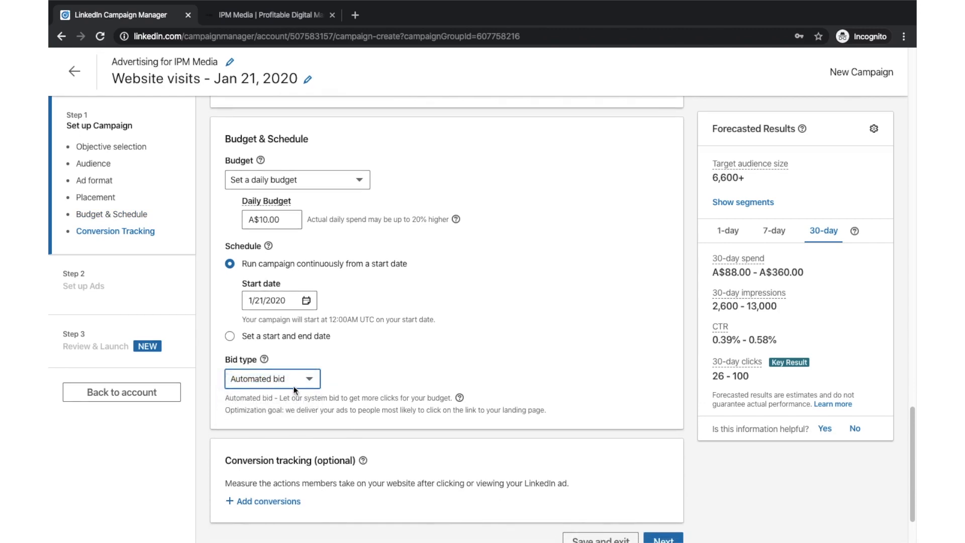
pyautogui.scroll(-1, 305, 365)
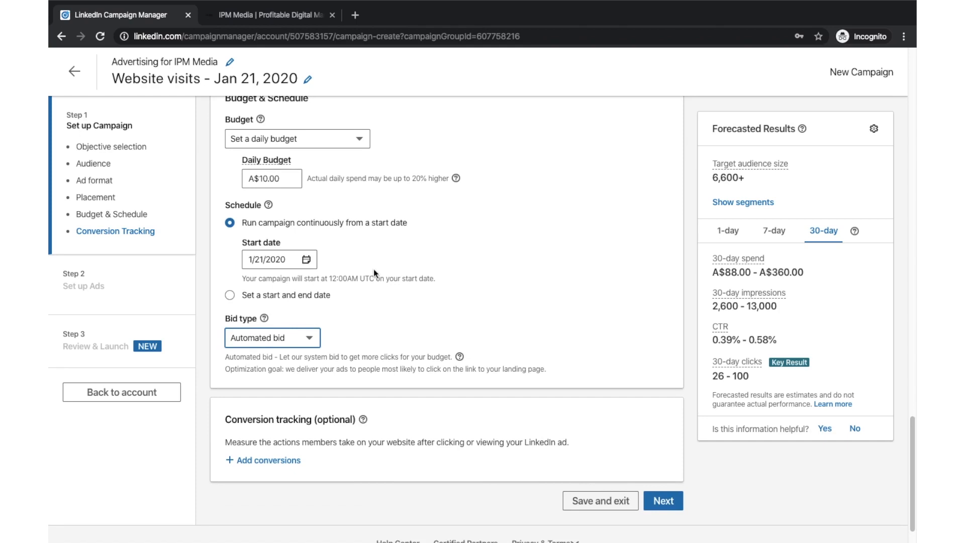
pyautogui.scroll(-1, 373, 269)
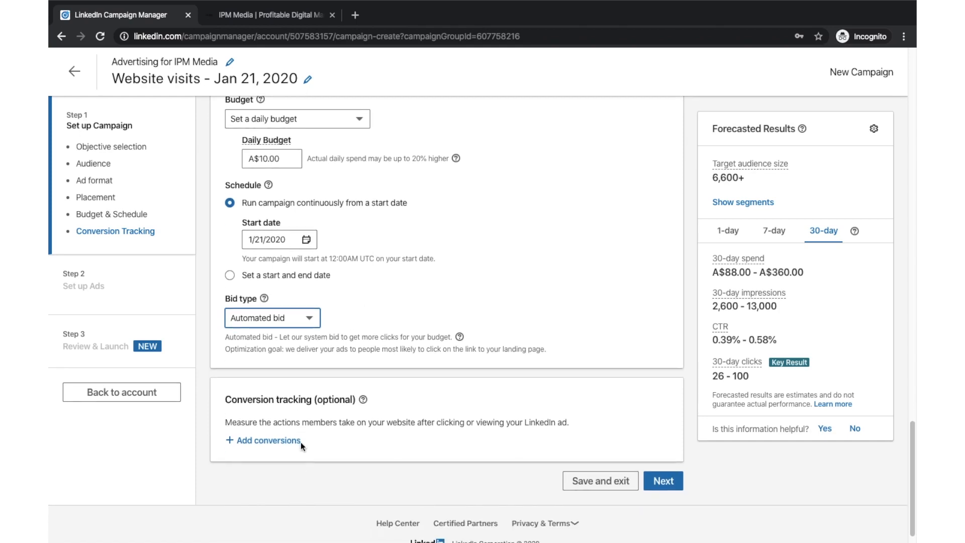
# Compare the forecasted results for the 1-day, 7-day and 30-day periods, ending on the 7-day forecast.
pyautogui.scroll(1, 391, 359)
pyautogui.scroll(1, 475, 270)
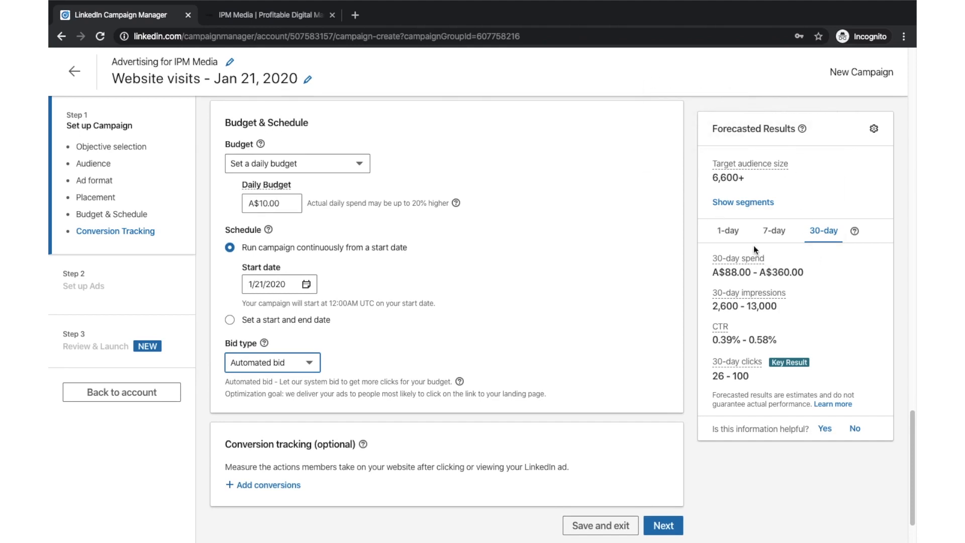
pyautogui.click(732, 231)
pyautogui.click(767, 231)
pyautogui.click(823, 231)
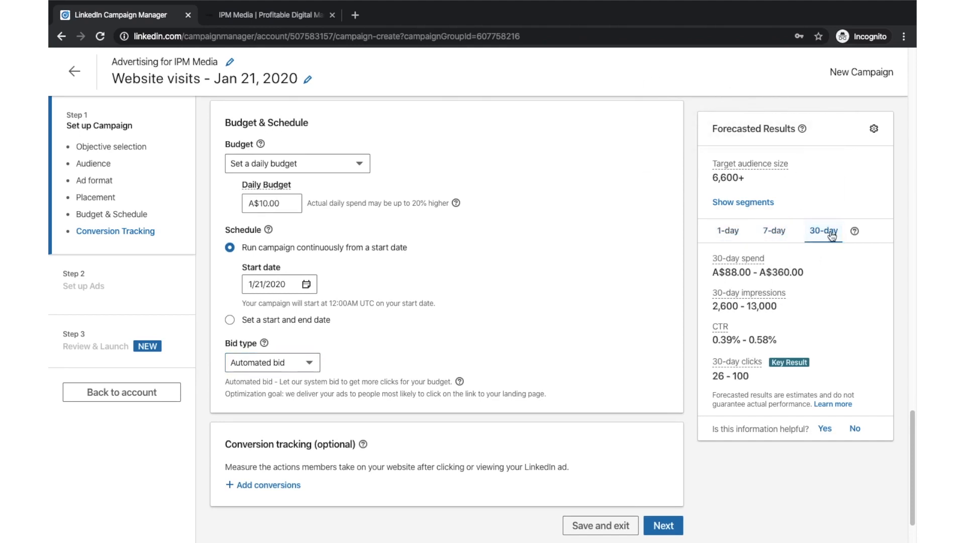
pyautogui.click(770, 233)
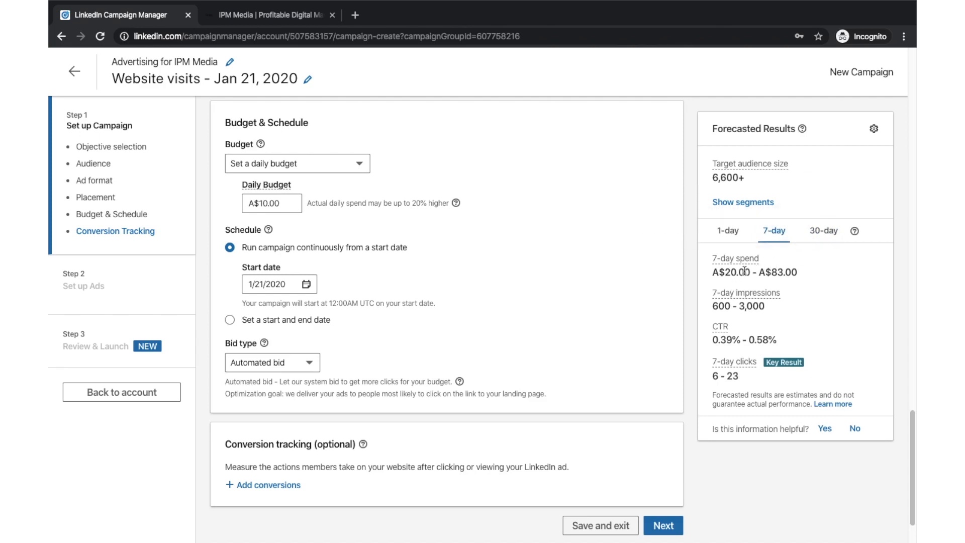
# Examine the forecasted 7-day spend, impressions, CTR and clicks for the campaign.
pyautogui.moveTo(727, 272); pyautogui.dragTo(798, 272)
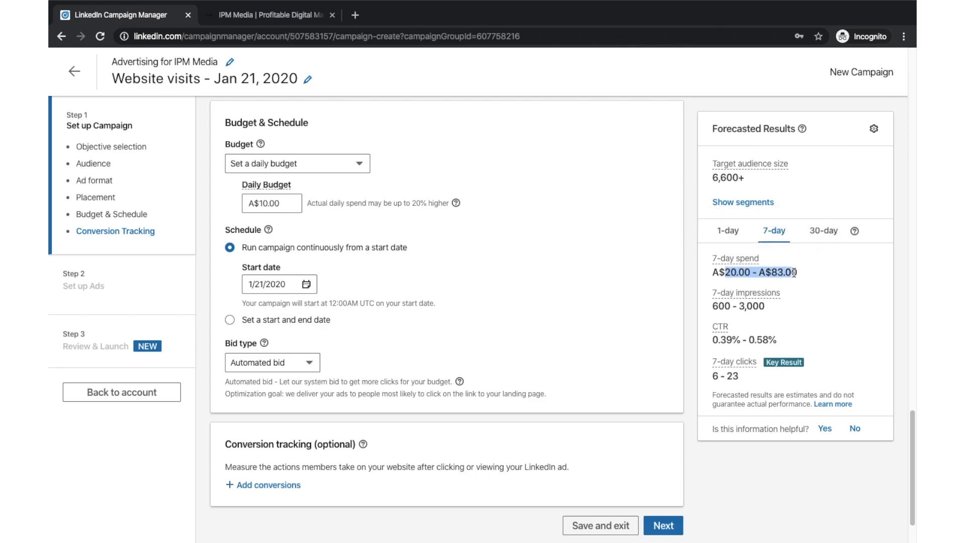
pyautogui.click(814, 276)
pyautogui.moveTo(719, 306); pyautogui.dragTo(768, 308)
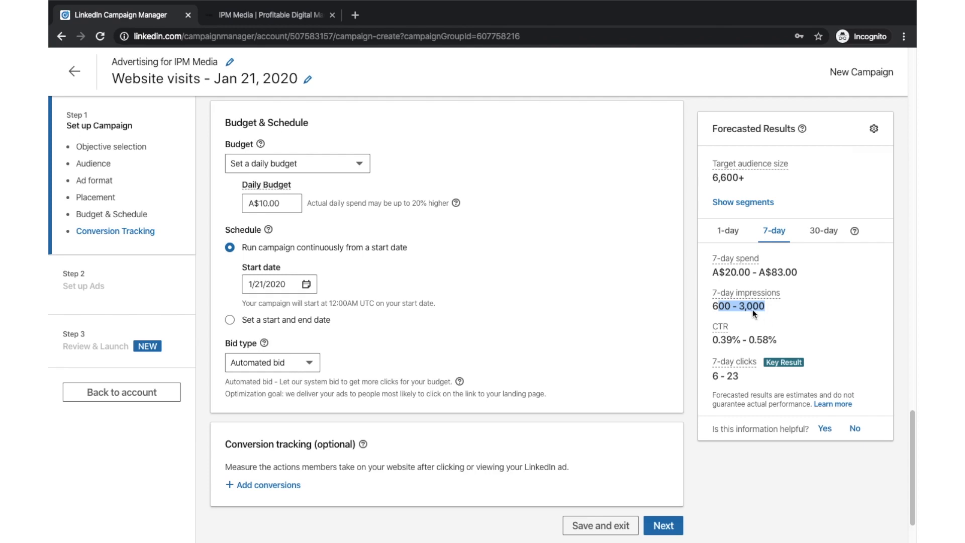
pyautogui.tripleClick(739, 338)
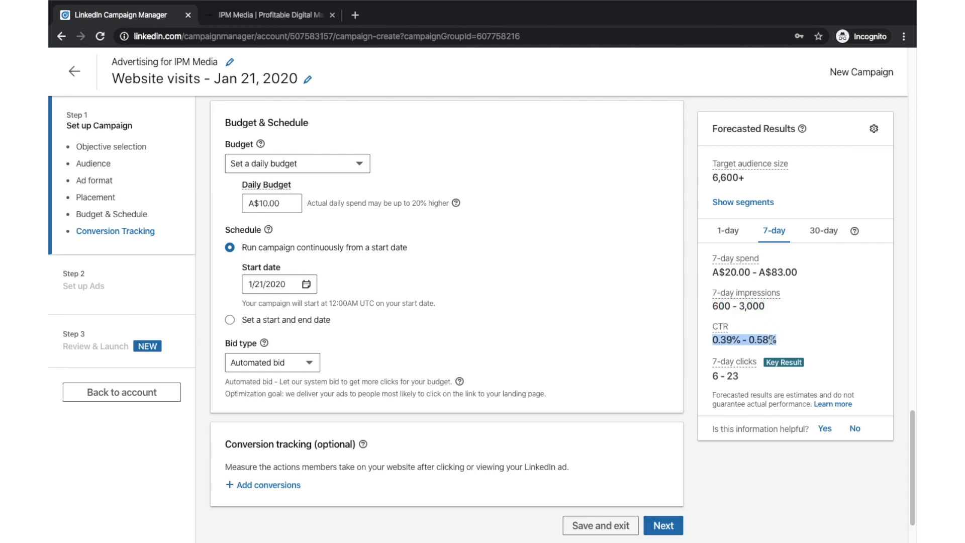
pyautogui.click(734, 377)
pyautogui.tripleClick(734, 377)
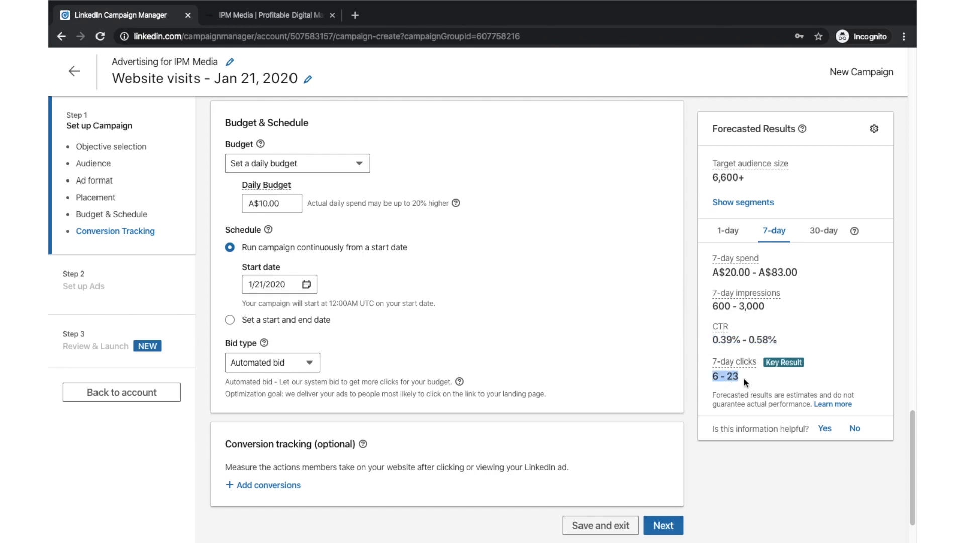
pyautogui.moveTo(733, 370)
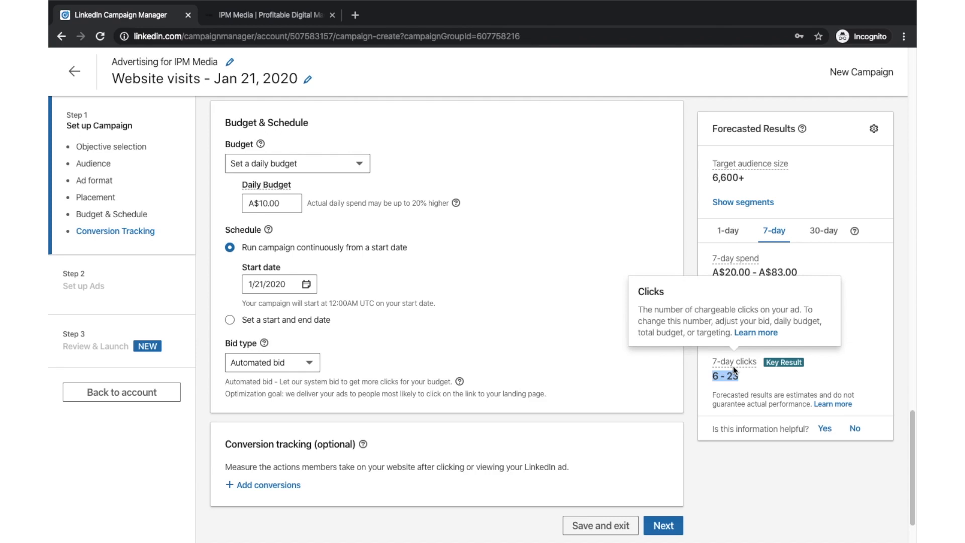
pyautogui.click(761, 380)
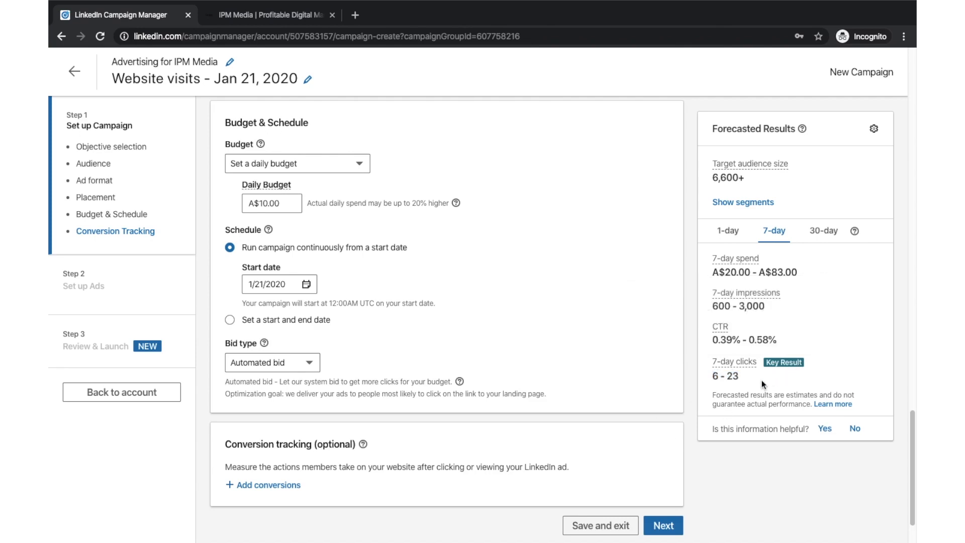
# Save the campaign setup with its objective and ad format, and start creating a new Single Image ad.
pyautogui.scroll(-1, 646, 402)
pyautogui.scroll(1, 625, 434)
pyautogui.scroll(3, 626, 435)
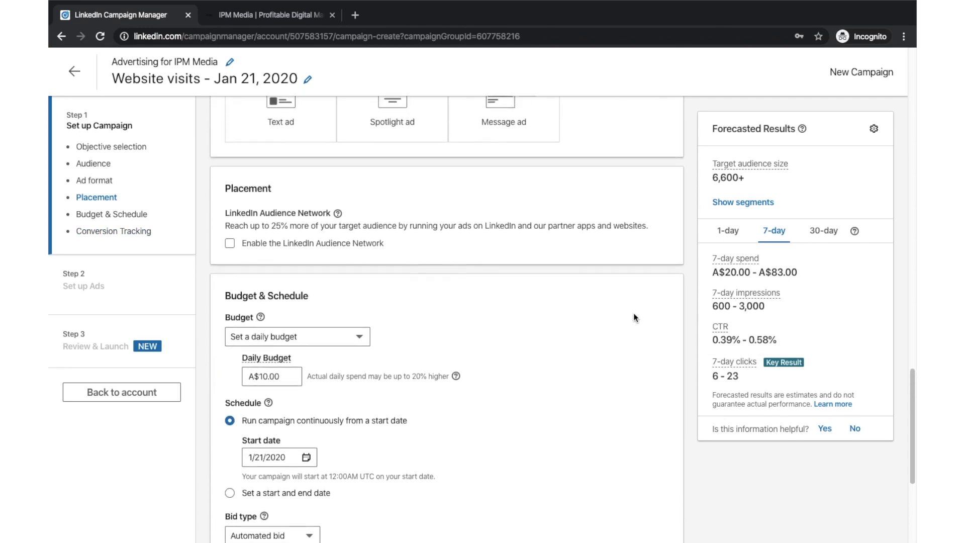
pyautogui.scroll(-5, 634, 313)
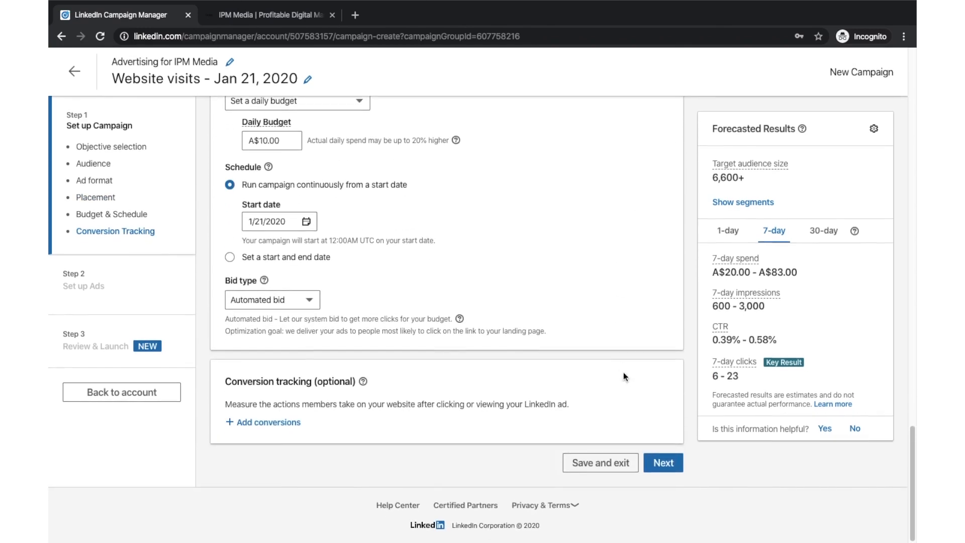
pyautogui.click(658, 463)
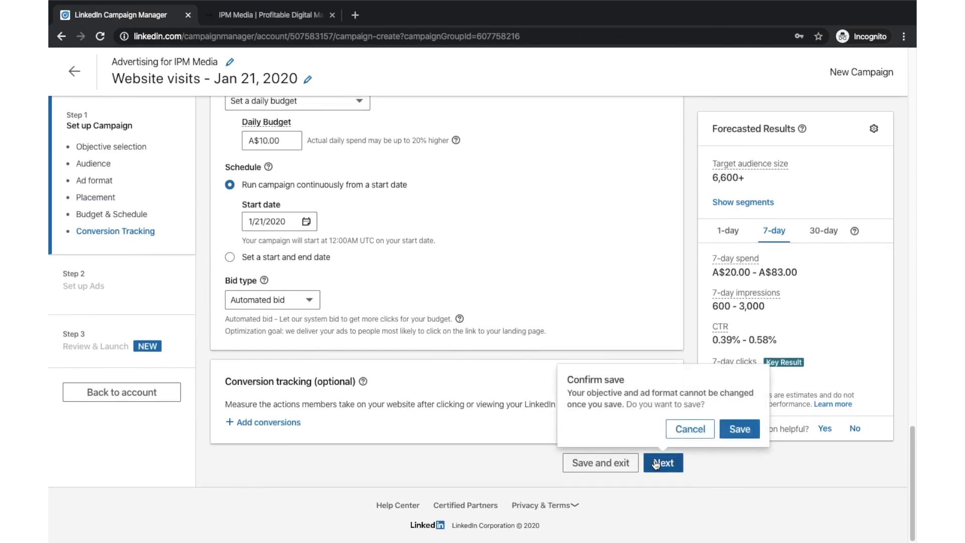
pyautogui.click(728, 427)
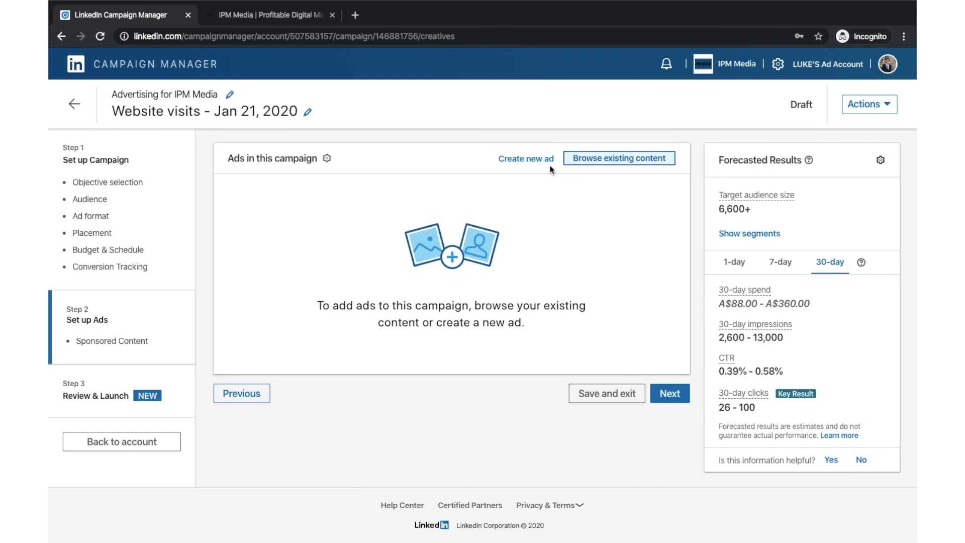
pyautogui.click(534, 160)
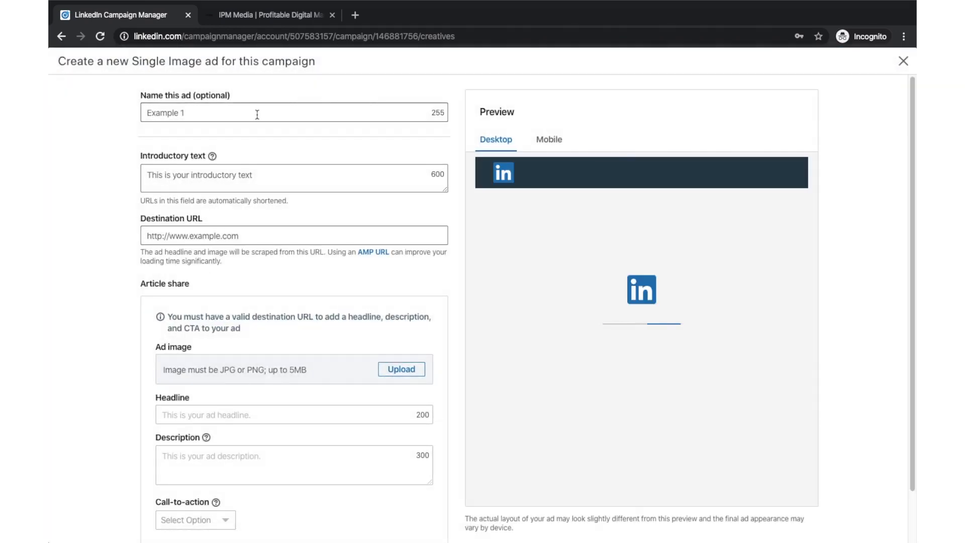
# Name the ad "Facebook Advertising", correcting the spelling of "Advertising".
pyautogui.click(257, 113)
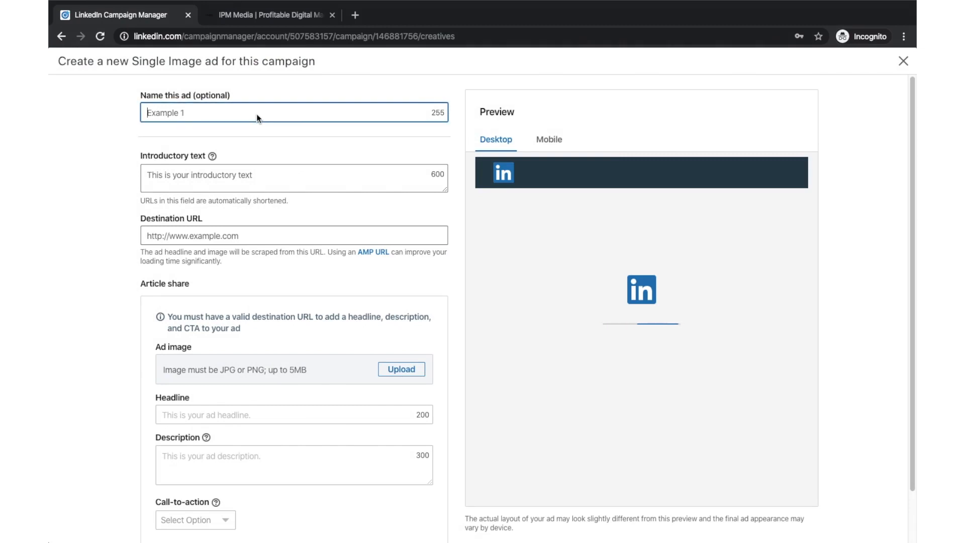
pyautogui.write('Facebook Adv ertising')
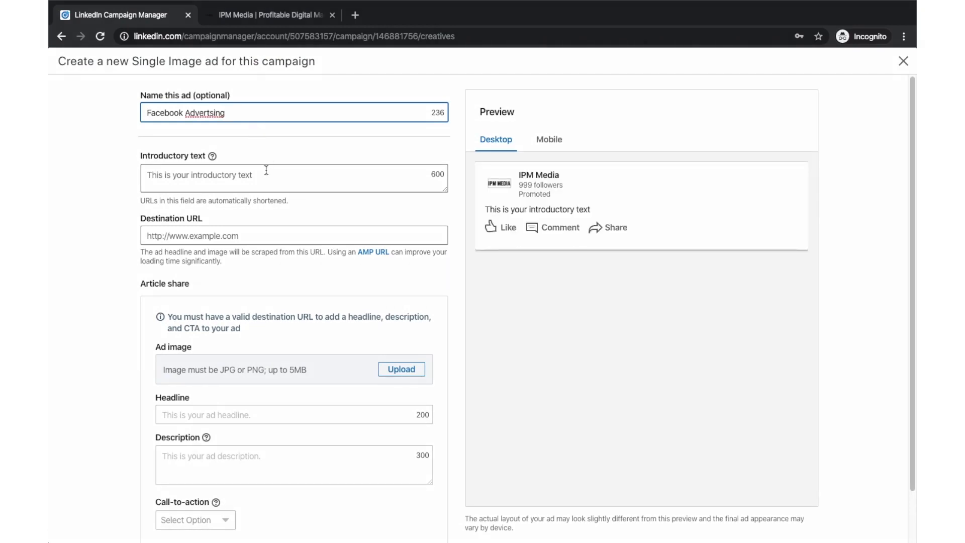
pyautogui.rightClick(220, 116)
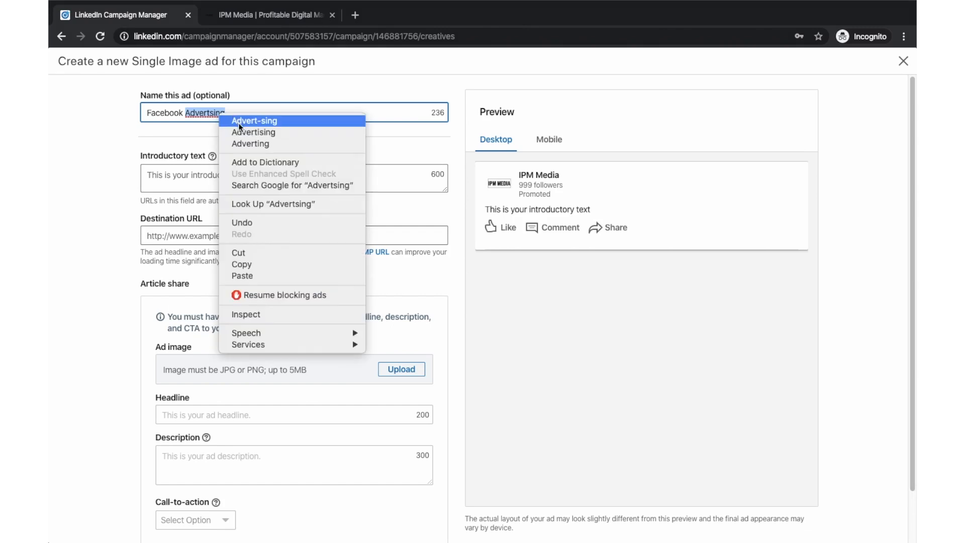
pyautogui.click(241, 131)
# Enter the introductory text "We manage and run powerful Facebook Advertising campaigns for organisations. Get in touch, if you need Facebook Ads.".
pyautogui.click(213, 156)
pyautogui.click(207, 177)
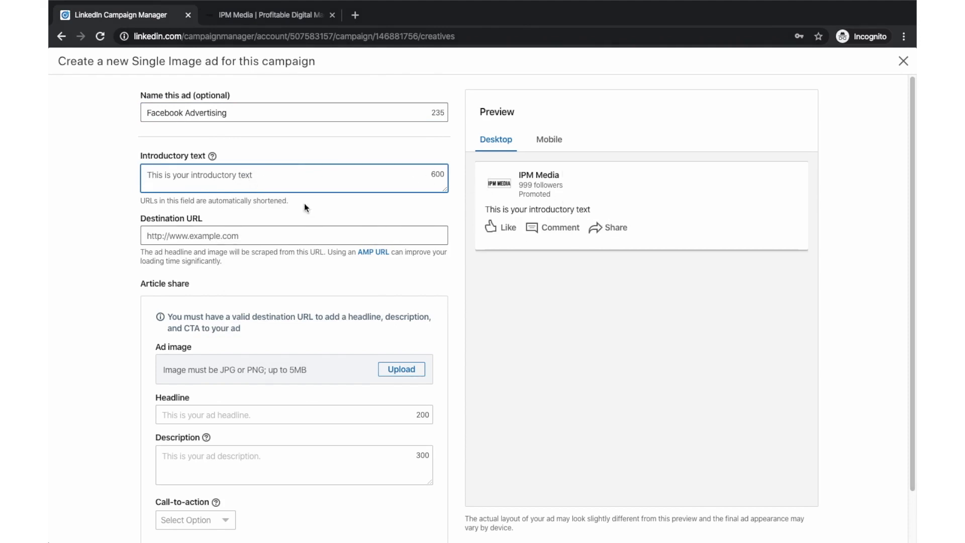
pyautogui.write('We ')
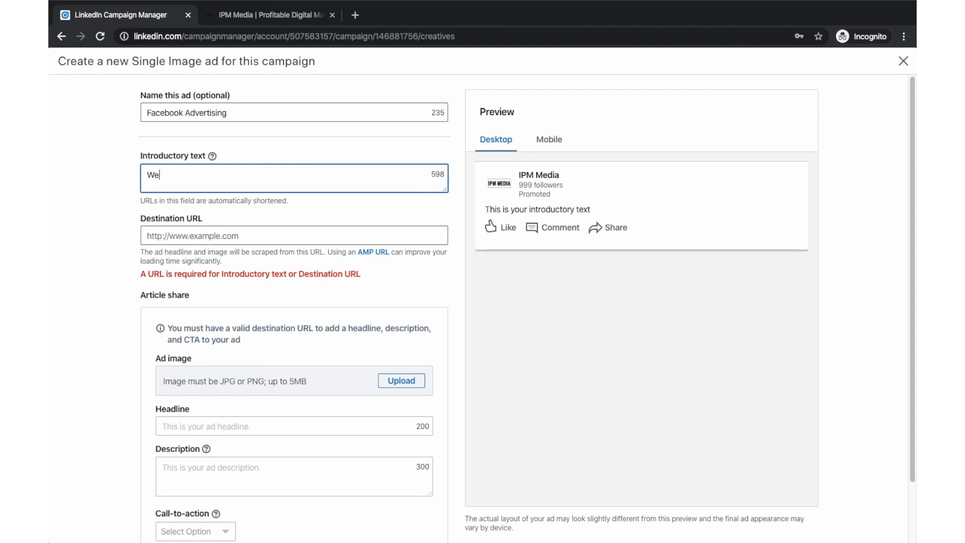
pyautogui.write('manage and run powerf')
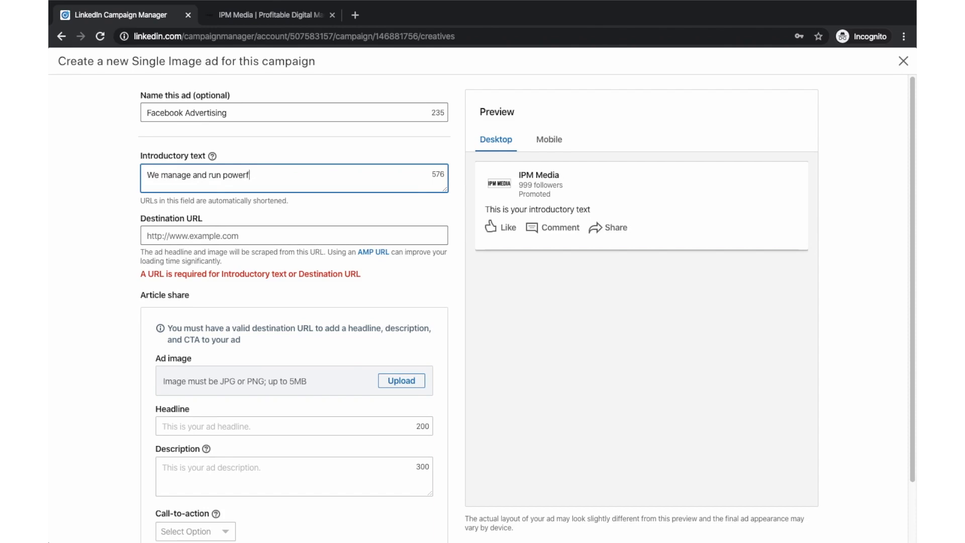
pyautogui.write('ul Facebook Advertising ')
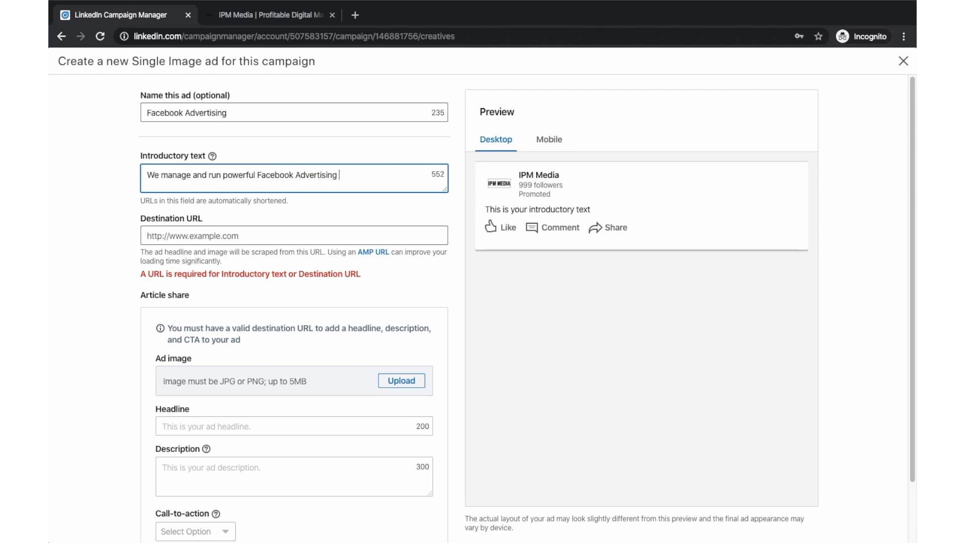
pyautogui.write('campaigns for businesro')
pyautogui.press('BackSpace')
pyautogui.write('organisations. Get in to')
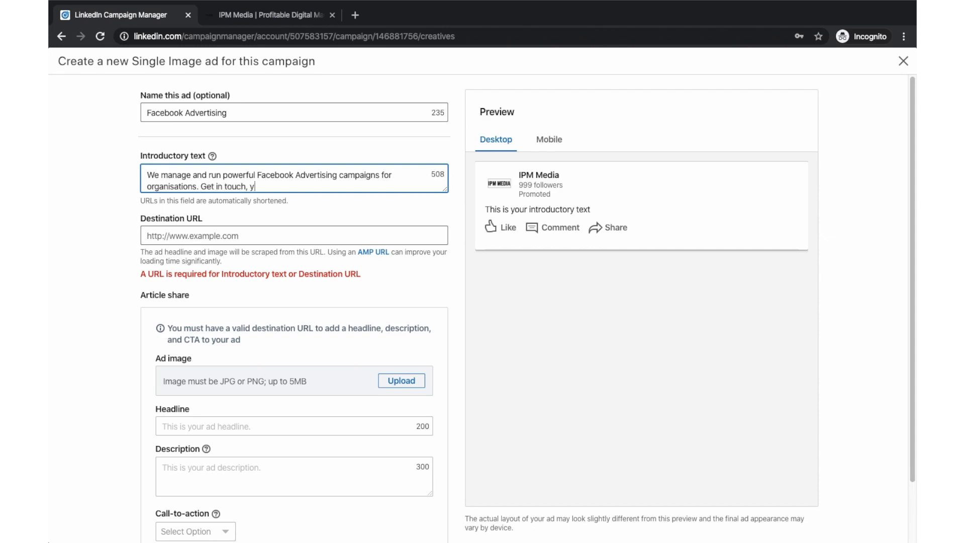
pyautogui.write('uch, if you need Facebook Aa')
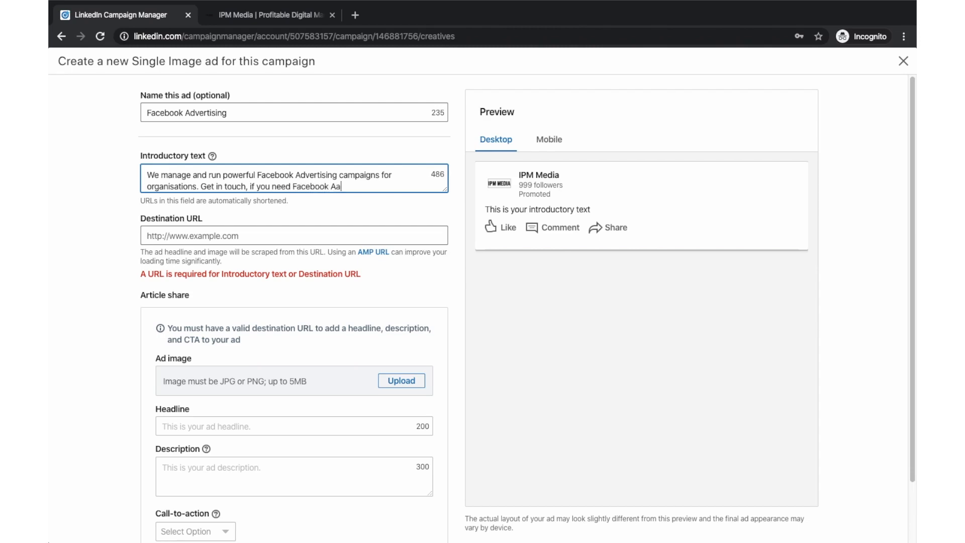
pyautogui.press('BackSpace')
pyautogui.write('ds.')
# Switch to the IPM Media website and open its Facebook Advertising service page.
pyautogui.click(334, 234)
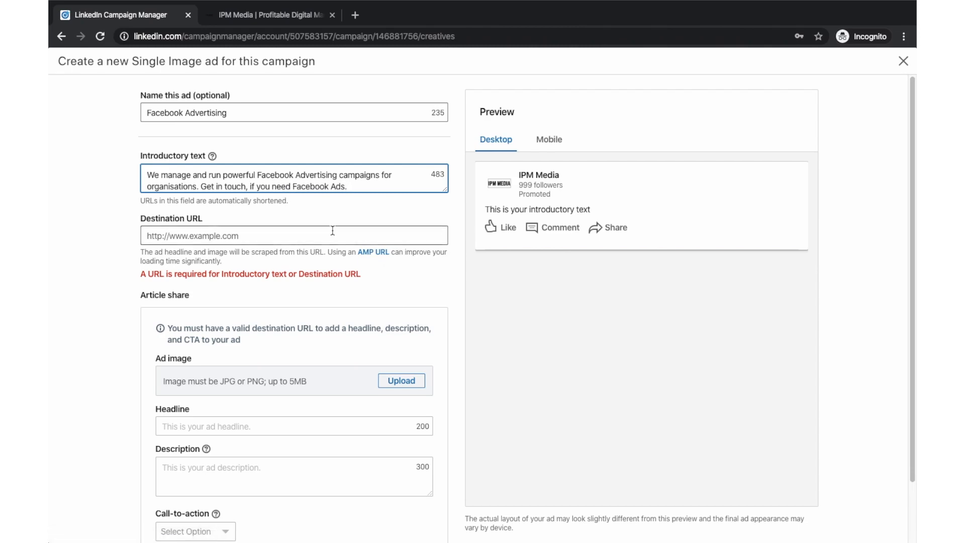
pyautogui.click(265, 14)
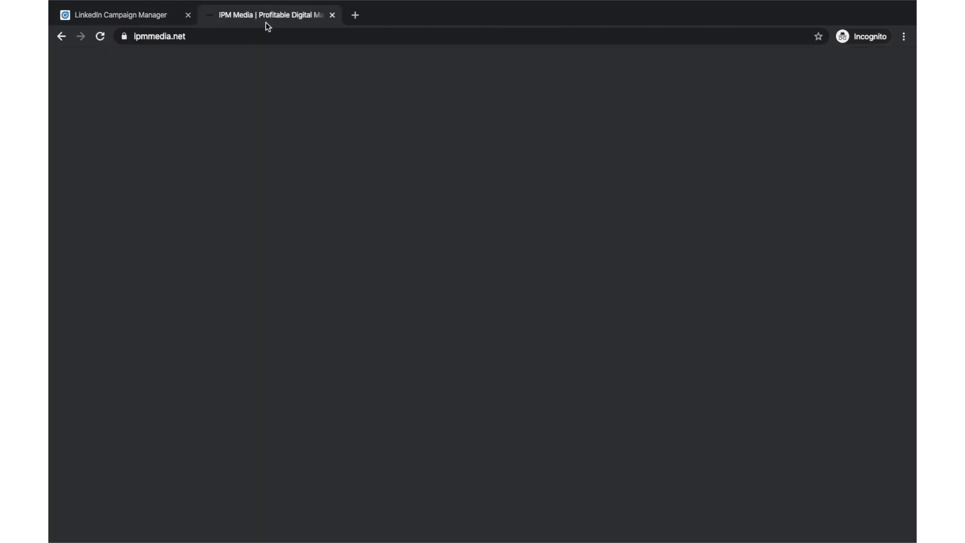
pyautogui.click(266, 31)
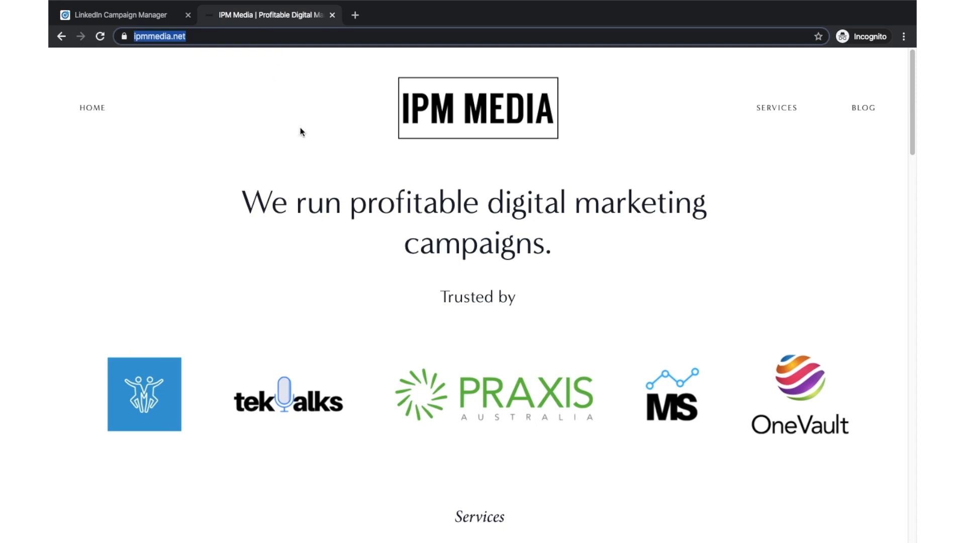
pyautogui.scroll(-3, 324, 243)
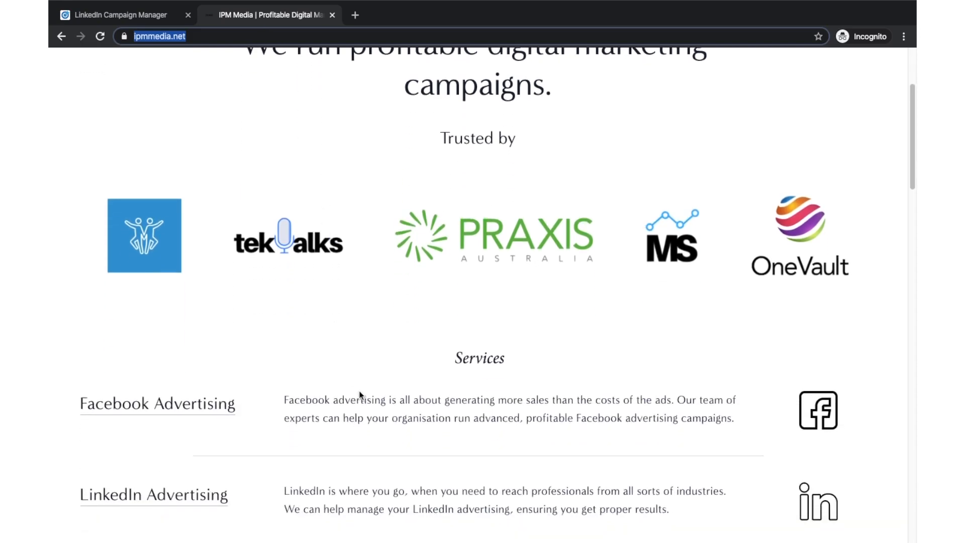
pyautogui.scroll(-2, 359, 391)
pyautogui.click(190, 321)
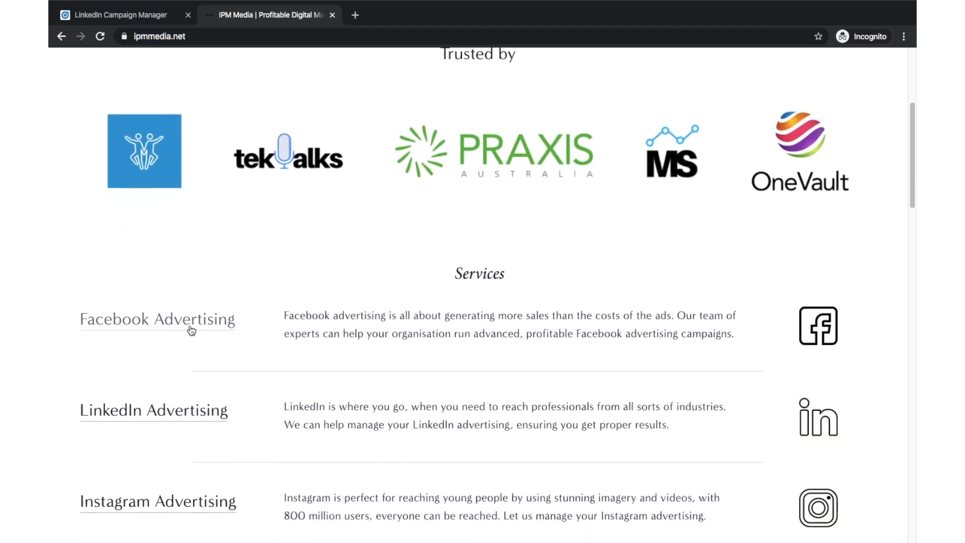
# Copy the Facebook Advertising page's address into the LinkedIn ad's Destination URL.
pyautogui.click(227, 36)
pyautogui.press('super+c')
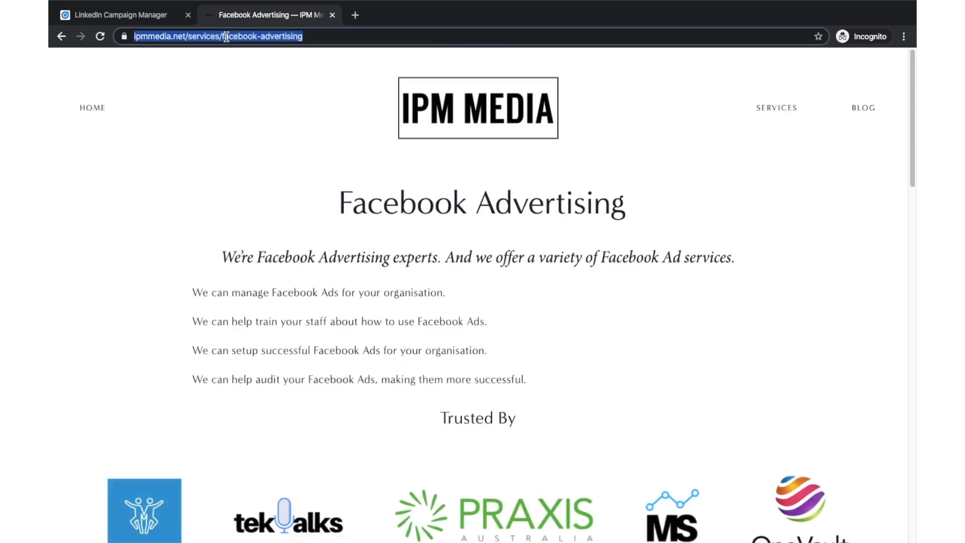
pyautogui.click(113, 16)
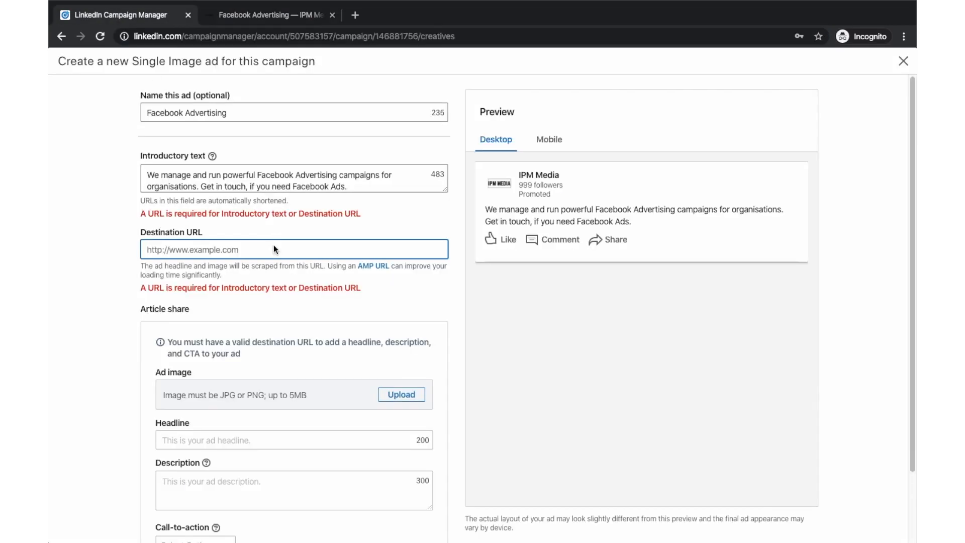
pyautogui.press('super+v')
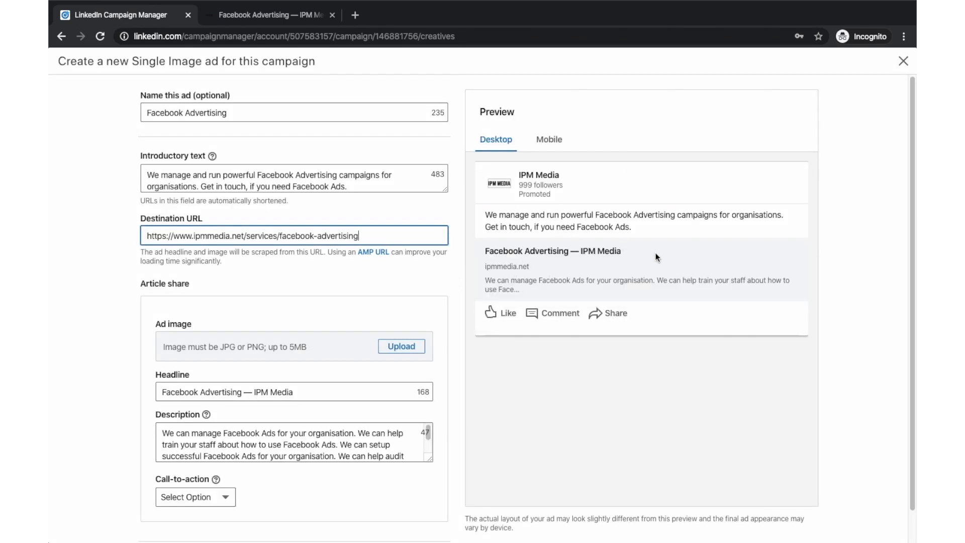
# Compare the ad's mobile preview with its desktop preview.
pyautogui.scroll(-1, 380, 254)
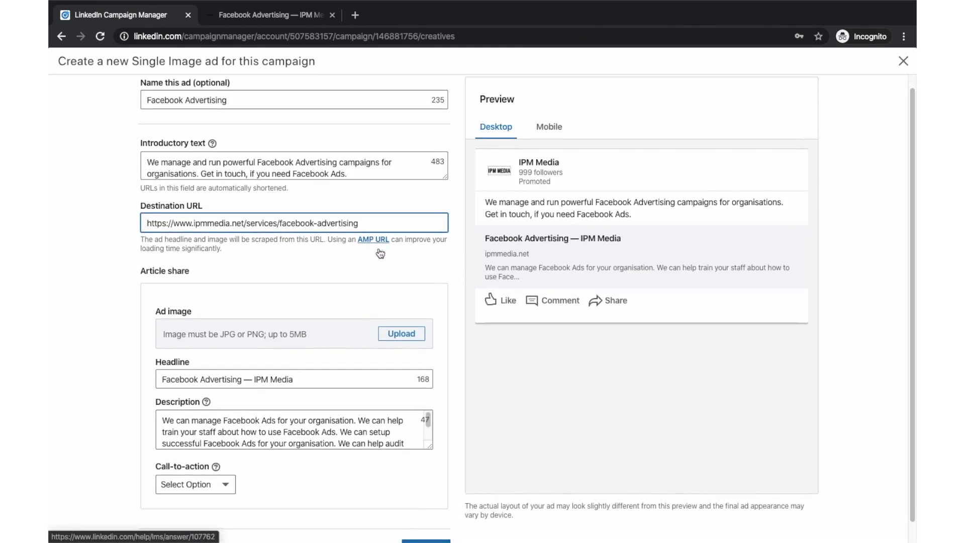
pyautogui.scroll(1, 553, 151)
pyautogui.click(560, 141)
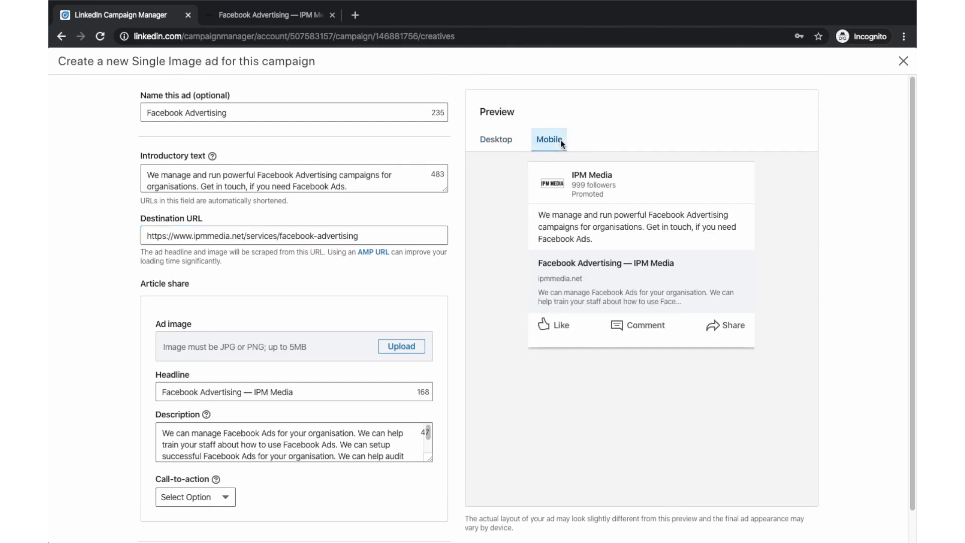
pyautogui.click(504, 144)
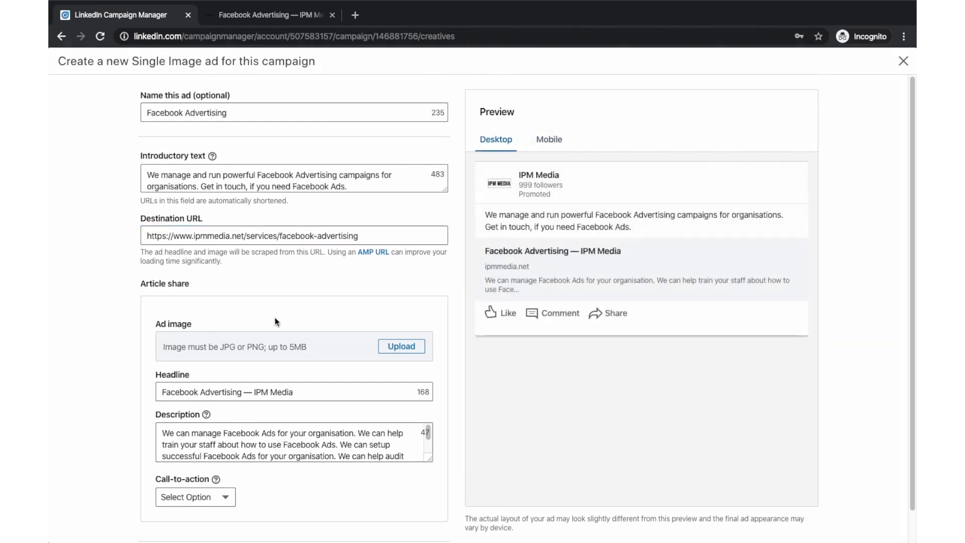
# Open Linkedin Ad.psd from the desktop's Linkedin Ad tutorial folder in Photoshop and delete its "1200 X 627" text layer.
pyautogui.scroll(-1, 302, 318)
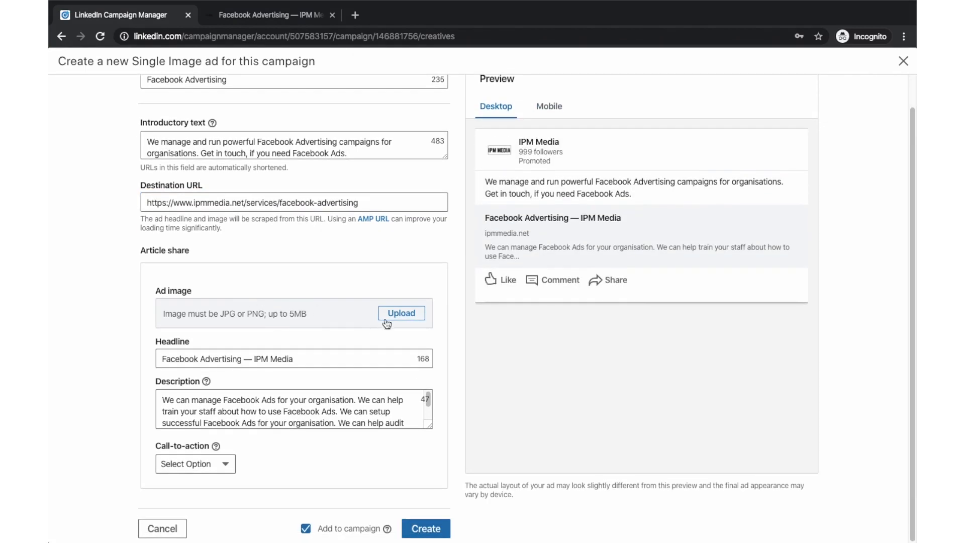
pyautogui.click(415, 313)
pyautogui.hotkey('ctrl', 'Left')
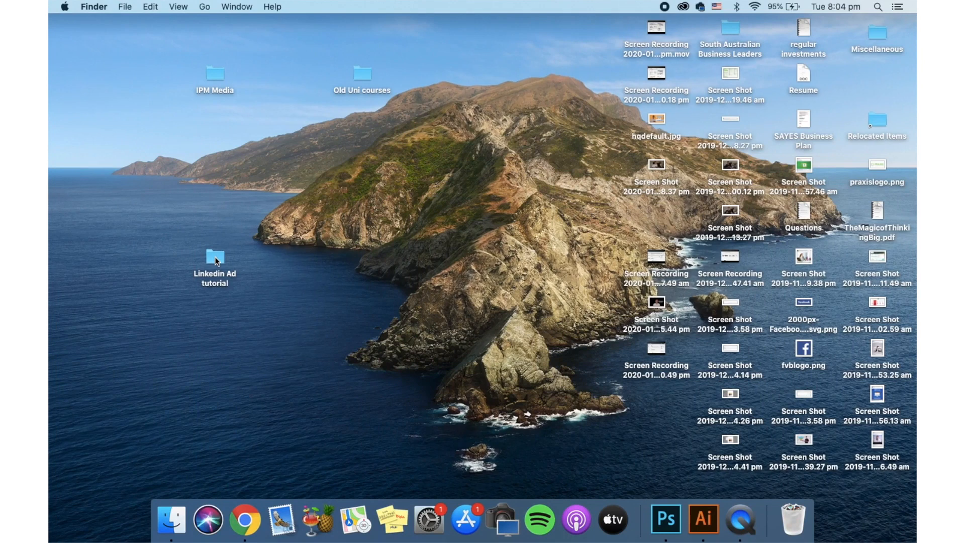
pyautogui.doubleClick(216, 258)
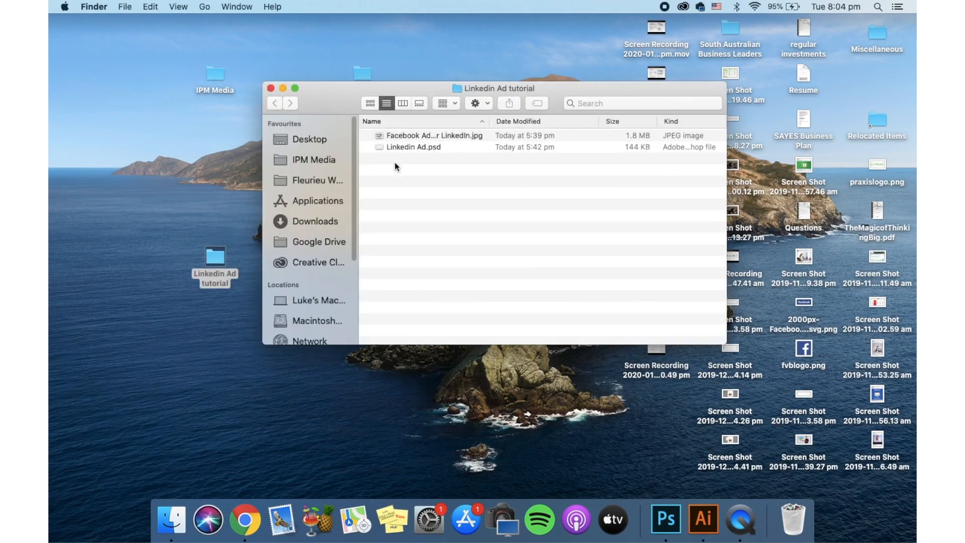
pyautogui.doubleClick(427, 145)
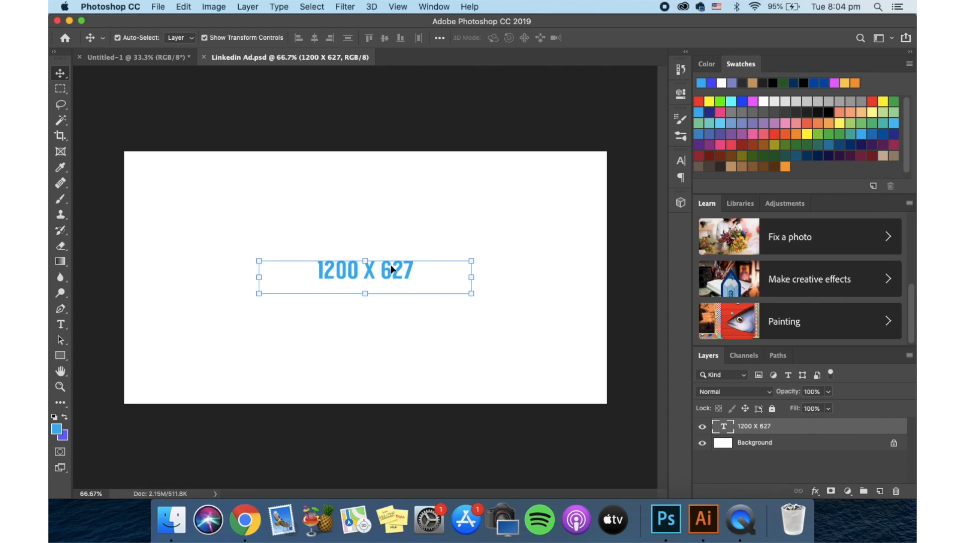
pyautogui.press('Delete')
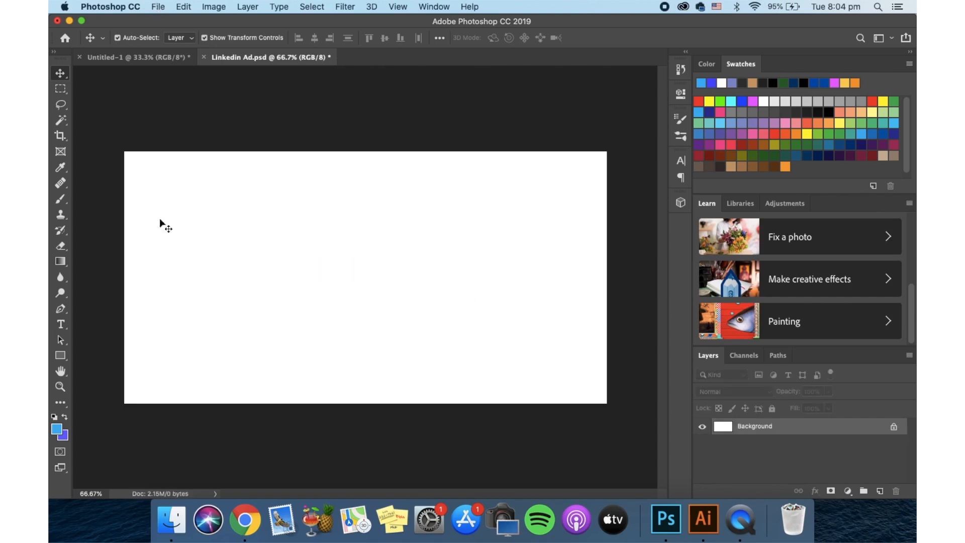
# Place the Facebook Ad for LinkedIn.jpg photo from Finder into the blank Photoshop document, accepting the default Camera Raw settings.
pyautogui.click(157, 6)
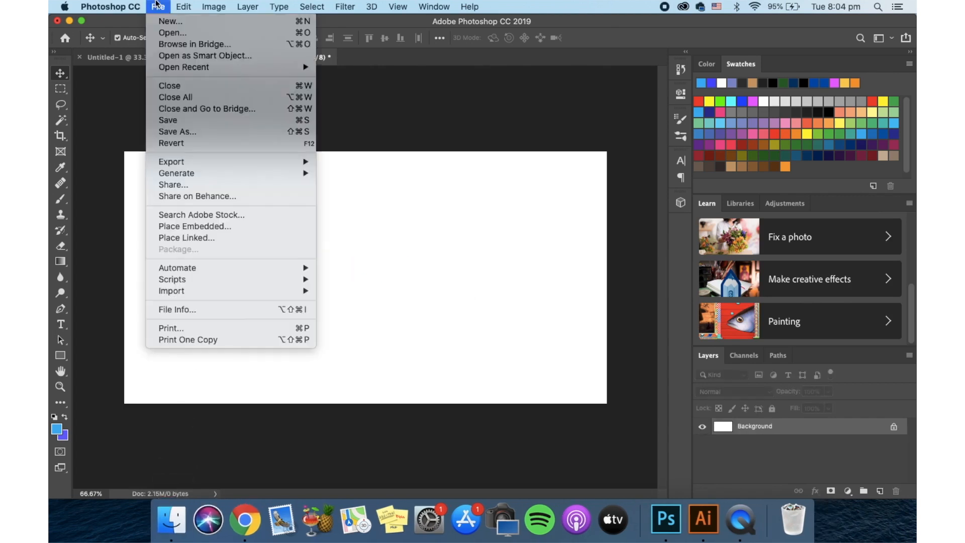
pyautogui.moveTo(187, 6)
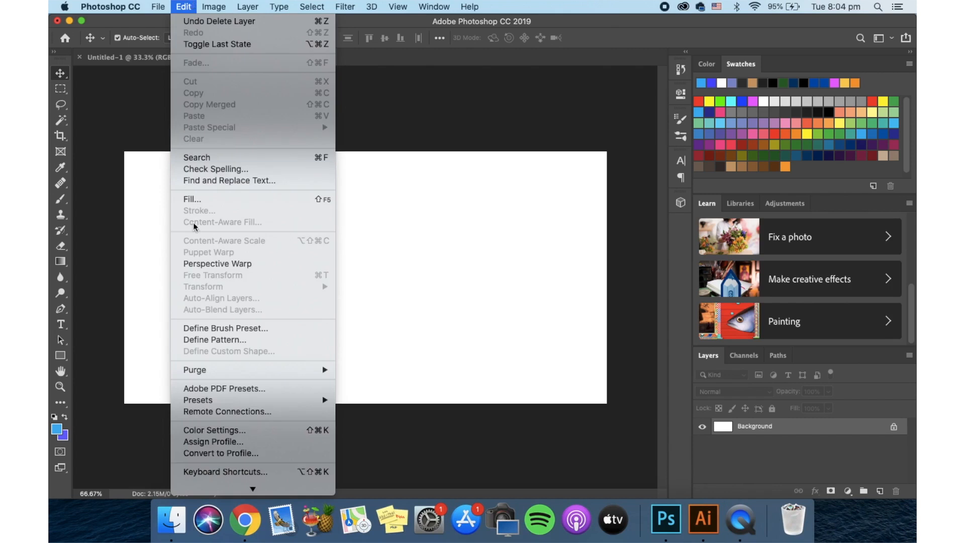
pyautogui.click(171, 519)
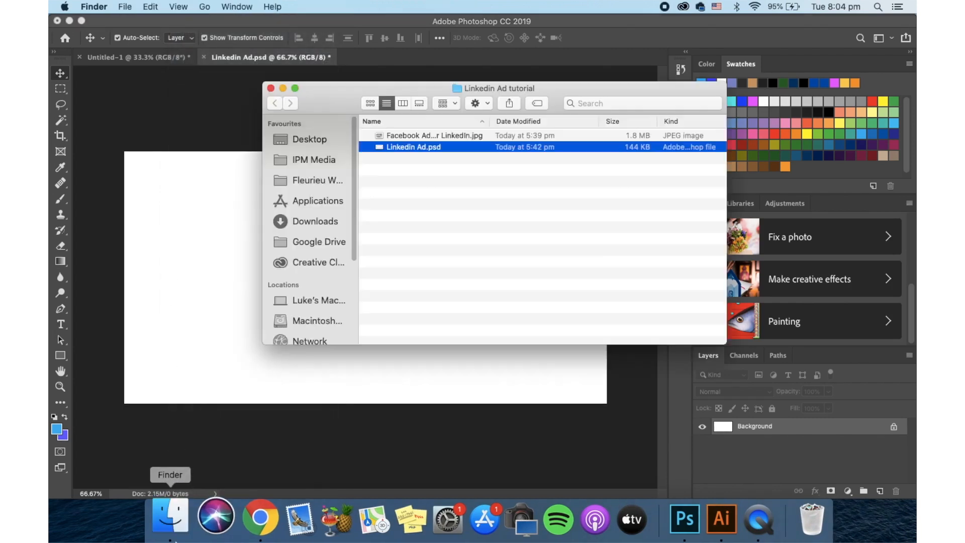
pyautogui.moveTo(386, 147); pyautogui.dragTo(281, 228)
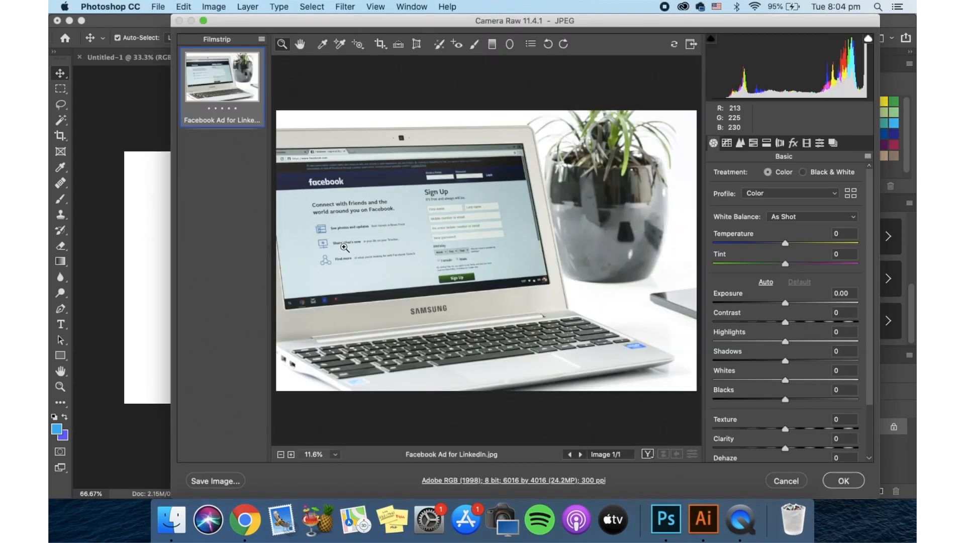
pyautogui.click(843, 481)
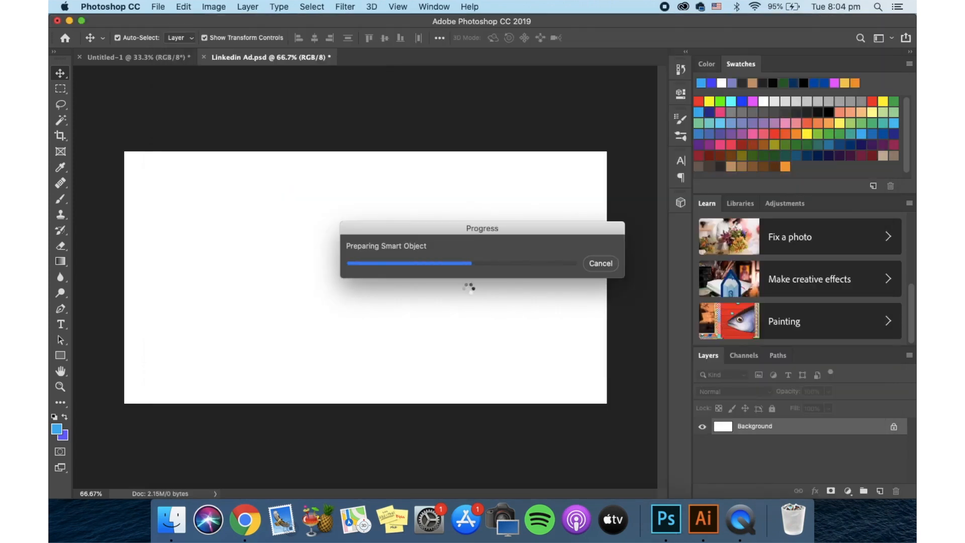
# Scale the placed laptop photo to about 83% and position it to cover the whole canvas with the laptop screen in view.
pyautogui.moveTo(440, 281); pyautogui.dragTo(494, 279)
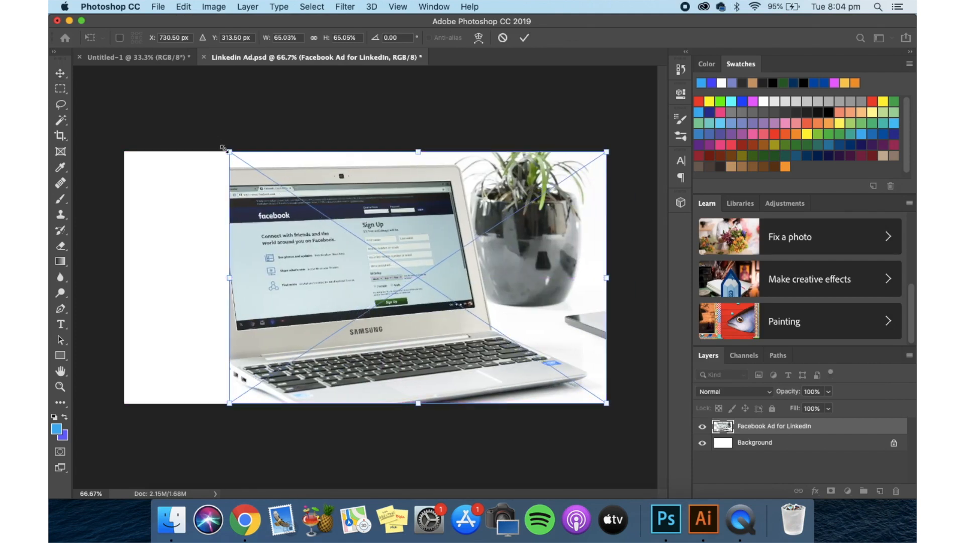
pyautogui.moveTo(225, 149); pyautogui.dragTo(102, 107)
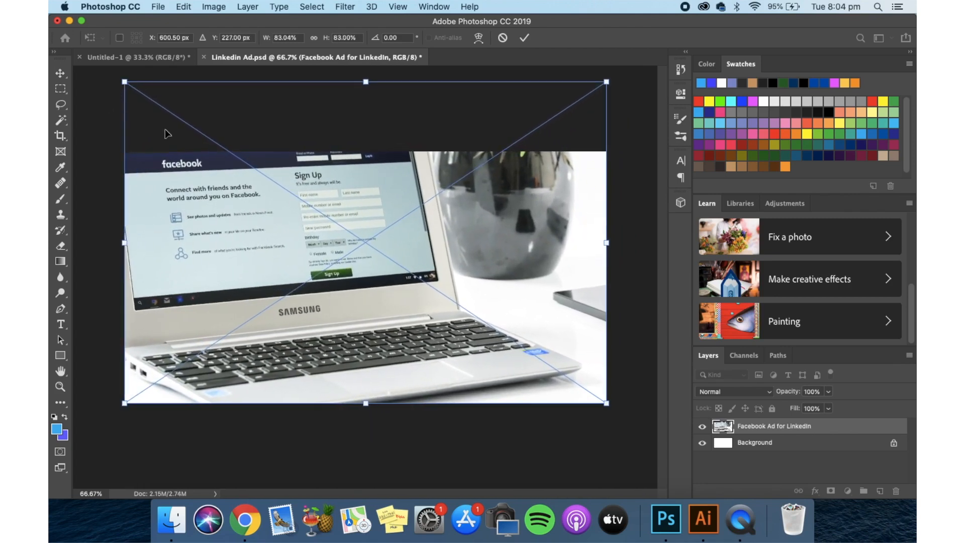
pyautogui.moveTo(337, 242); pyautogui.dragTo(338, 297)
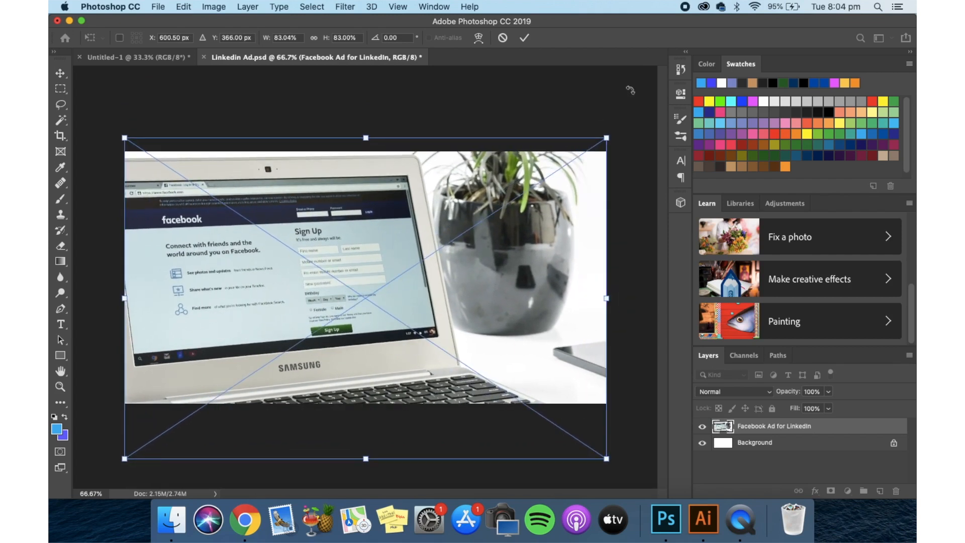
pyautogui.click(524, 37)
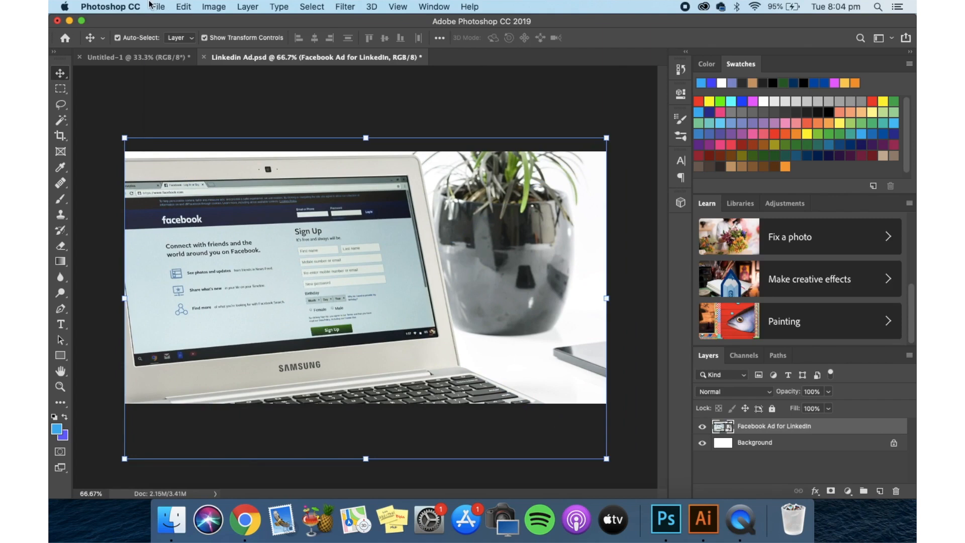
# Export the finished artwork as Linkedin Ad.png into the Linkedin Ad tutorial folder using Quick Export as PNG.
pyautogui.click(158, 6)
pyautogui.moveTo(207, 164)
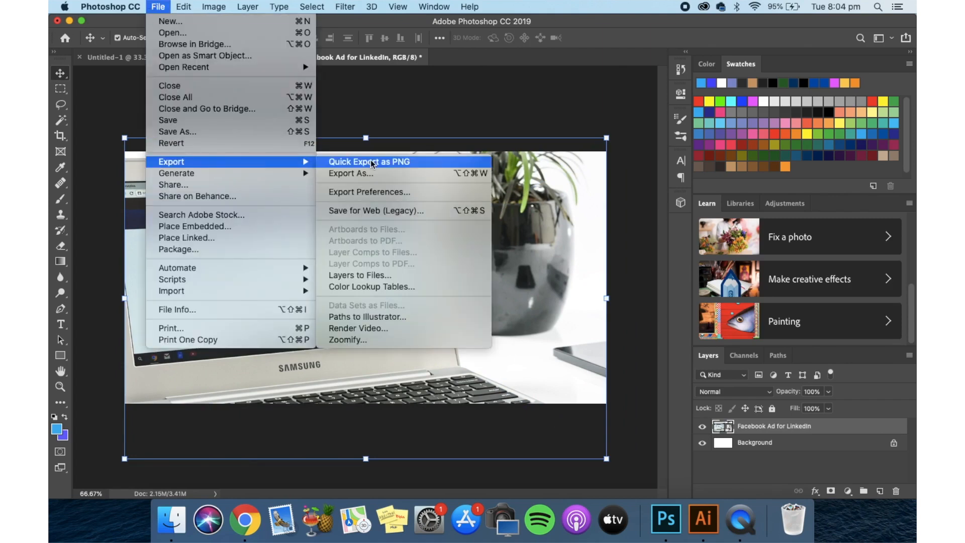
pyautogui.click(370, 162)
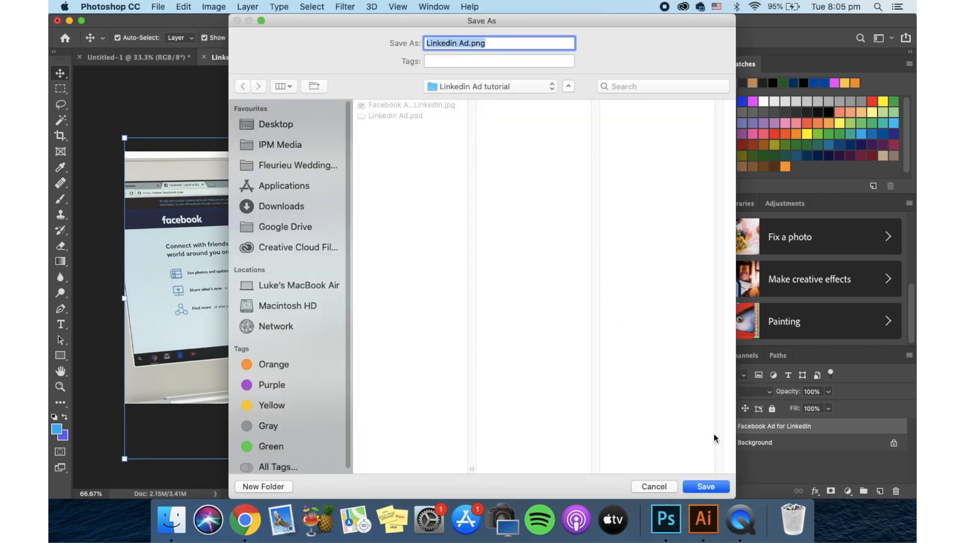
pyautogui.press('Return')
# Switch to LinkedIn Campaign Manager in Chrome and upload Linkedin Ad.png from the Linkedin Ad tutorial folder as the ad image.
pyautogui.hotkey('ctrl', 'Right')
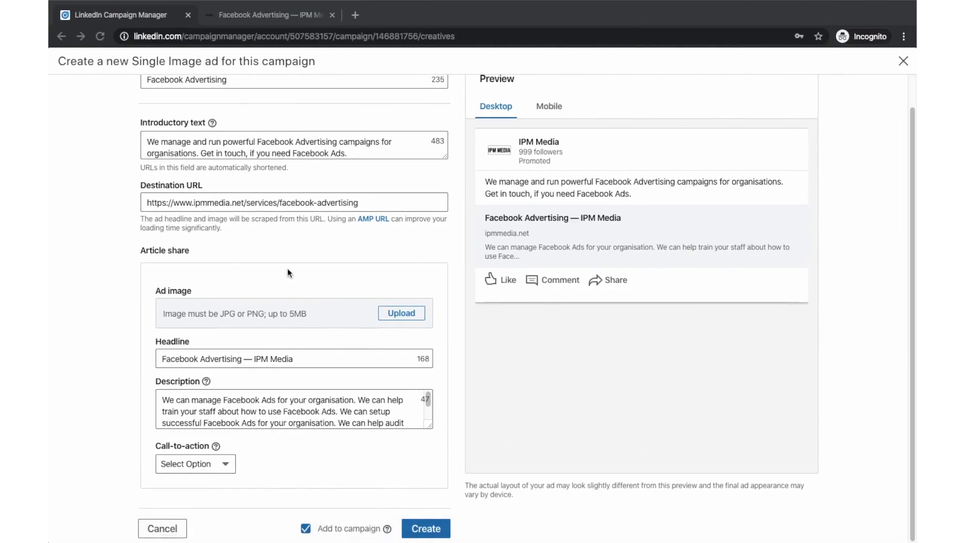
pyautogui.click(409, 307)
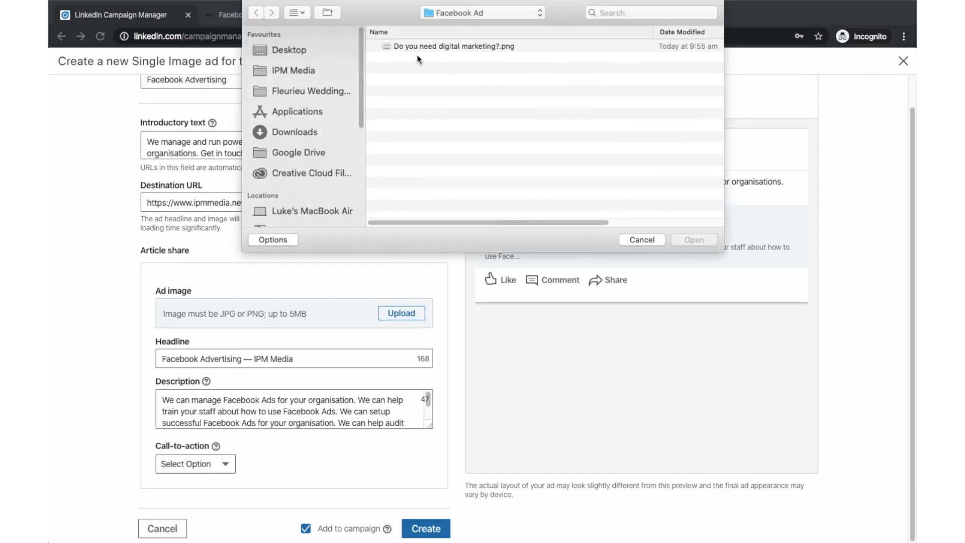
pyautogui.click(458, 12)
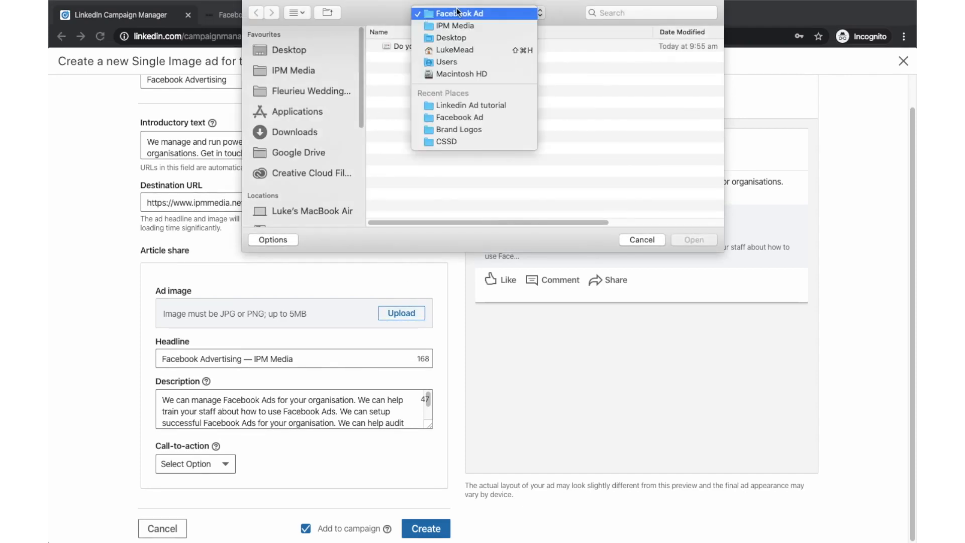
pyautogui.click(464, 104)
pyautogui.click(453, 59)
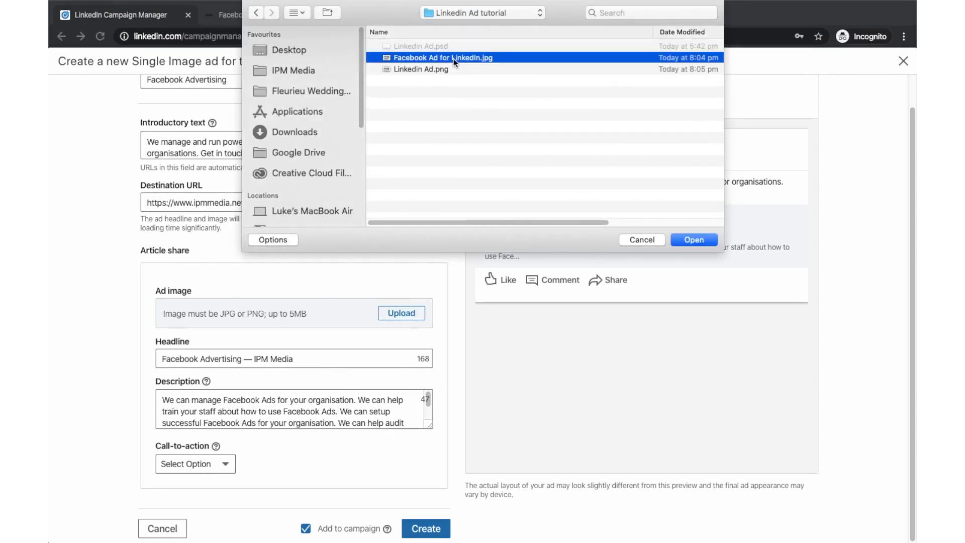
pyautogui.click(454, 69)
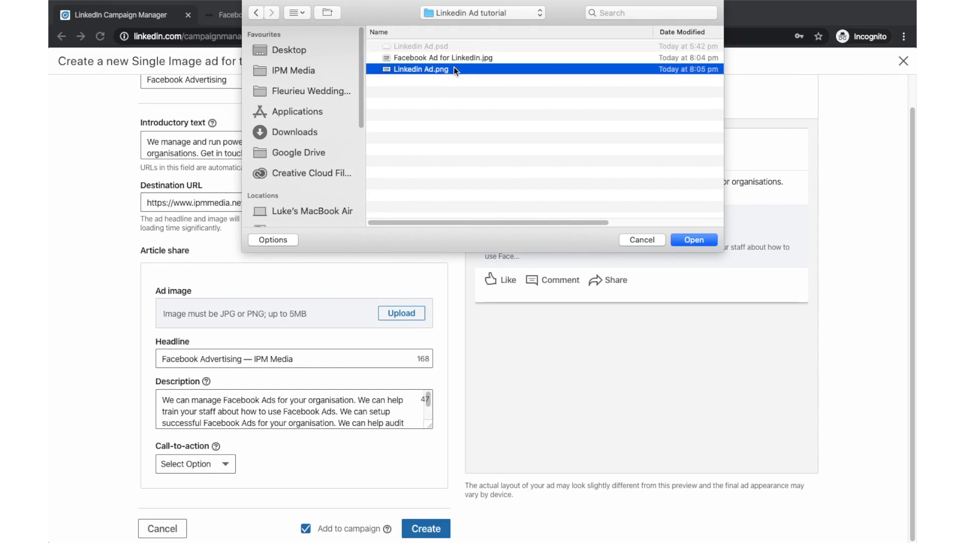
pyautogui.press('space')
pyautogui.press('space')
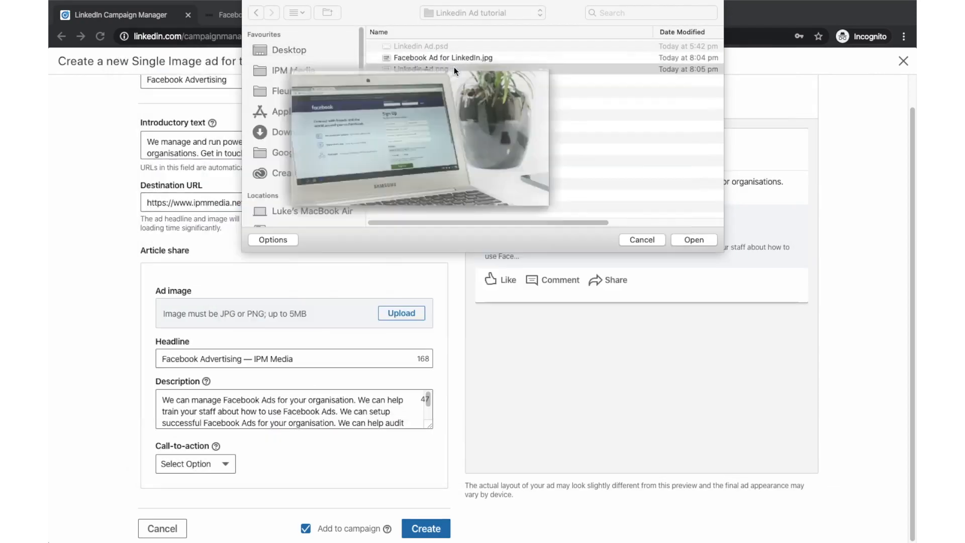
pyautogui.press('Return')
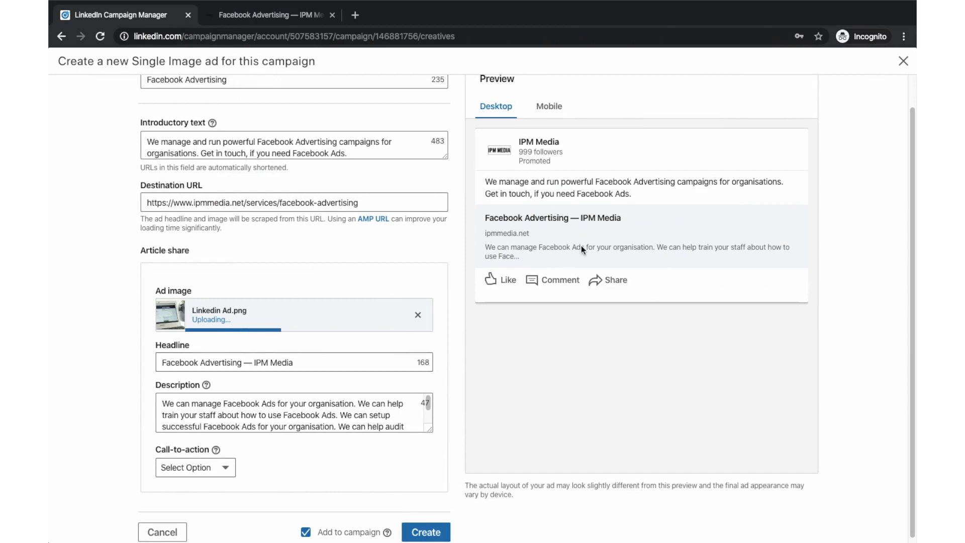
# Change the ad headline to "Facebook Advertising for Organisations.".
pyautogui.scroll(-1, 392, 392)
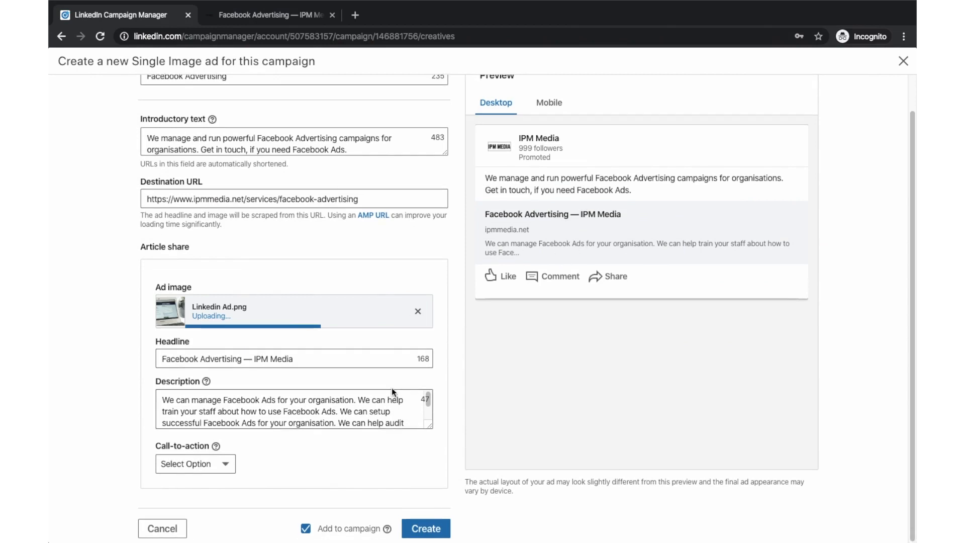
pyautogui.click(323, 359)
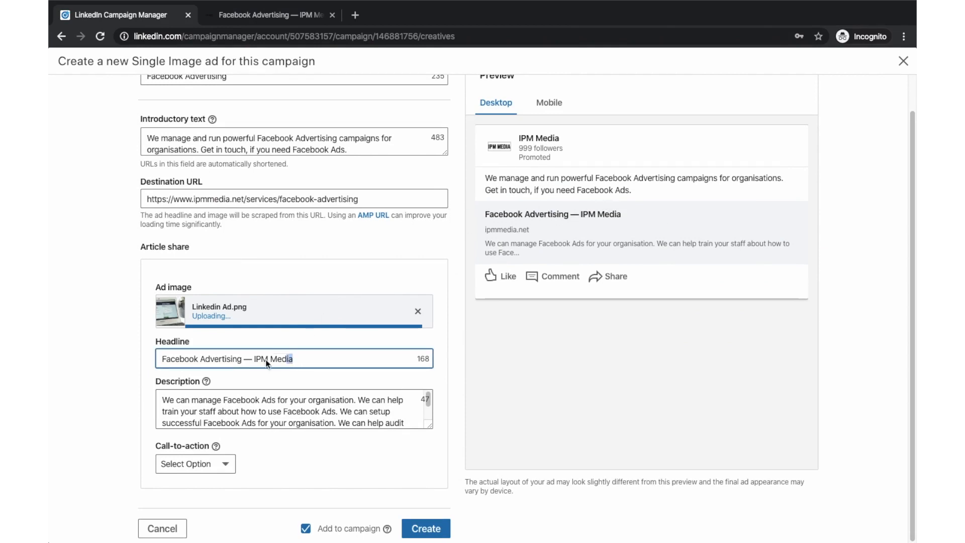
pyautogui.moveTo(252, 361); pyautogui.dragTo(244, 358)
pyautogui.press('BackSpace')
pyautogui.write('for organisat')
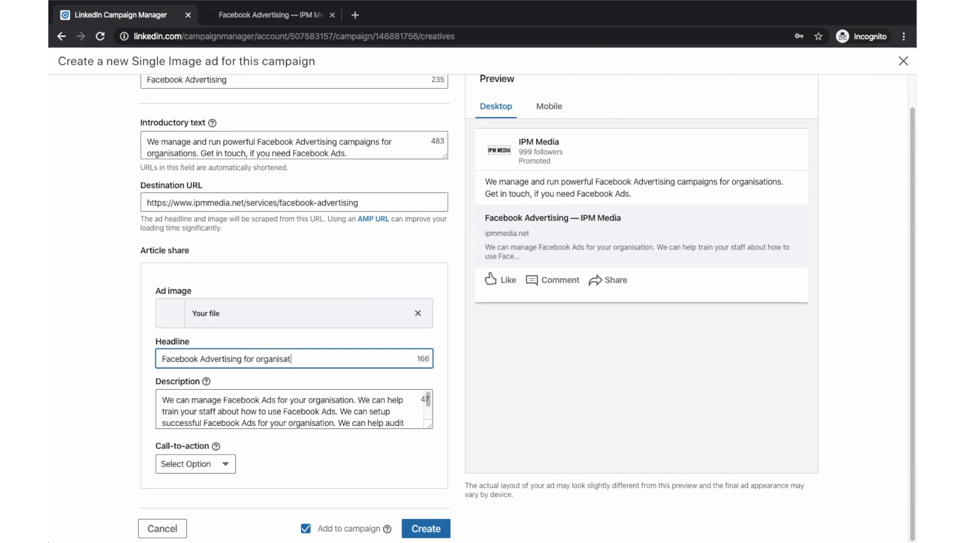
pyautogui.write('ions')
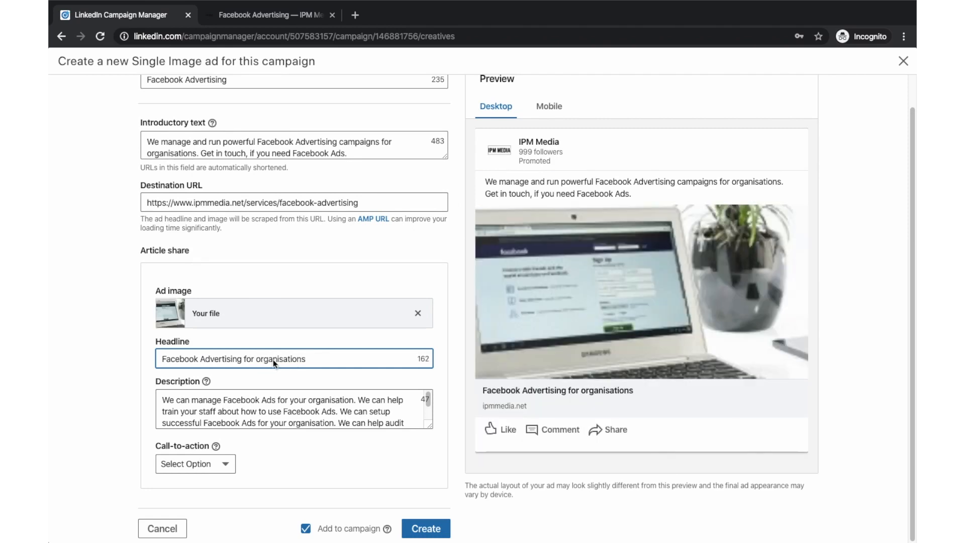
pyautogui.scroll(-1, 270, 393)
pyautogui.write('.')
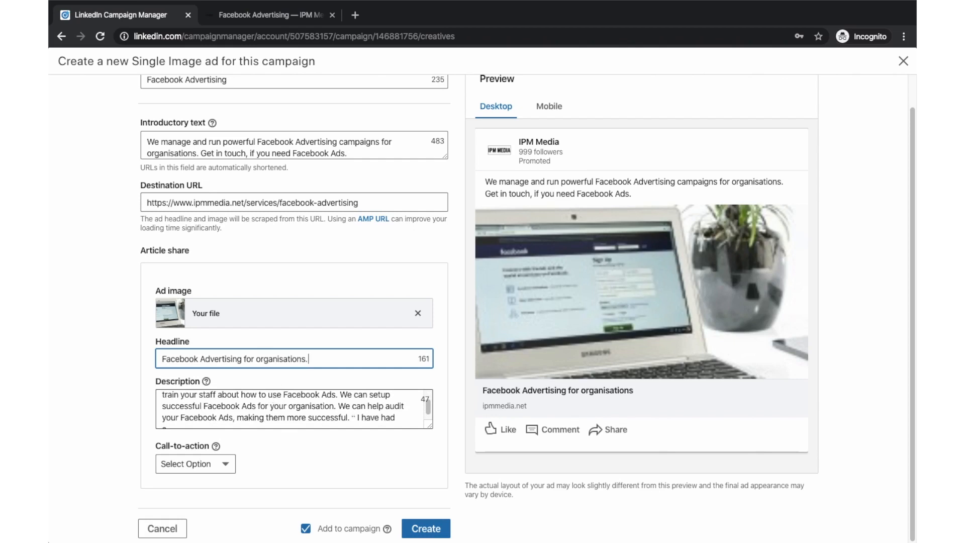
pyautogui.click(260, 359)
pyautogui.press('BackSpace')
pyautogui.write('O')
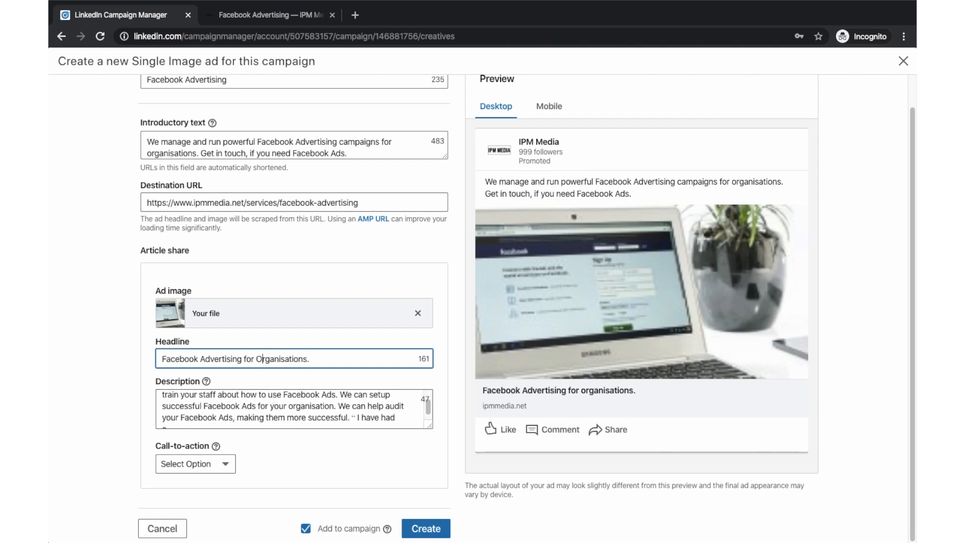
# Replace the ad description with "We can run and manage successful Facebook advertising campaigns for your organisation.".
pyautogui.click(301, 408)
pyautogui.hotkey('ctrl', 'a')
pyautogui.press('BackSpace')
pyautogui.write('We can ')
pyautogui.write('run and manage suc')
pyautogui.write('cessful ')
pyautogui.write('Faceboo')
pyautogui.write('k camp')
pyautogui.press('BackSpace')
pyautogui.press('BackSpace')
pyautogui.press('BackSpace')
pyautogui.write('advertising ')
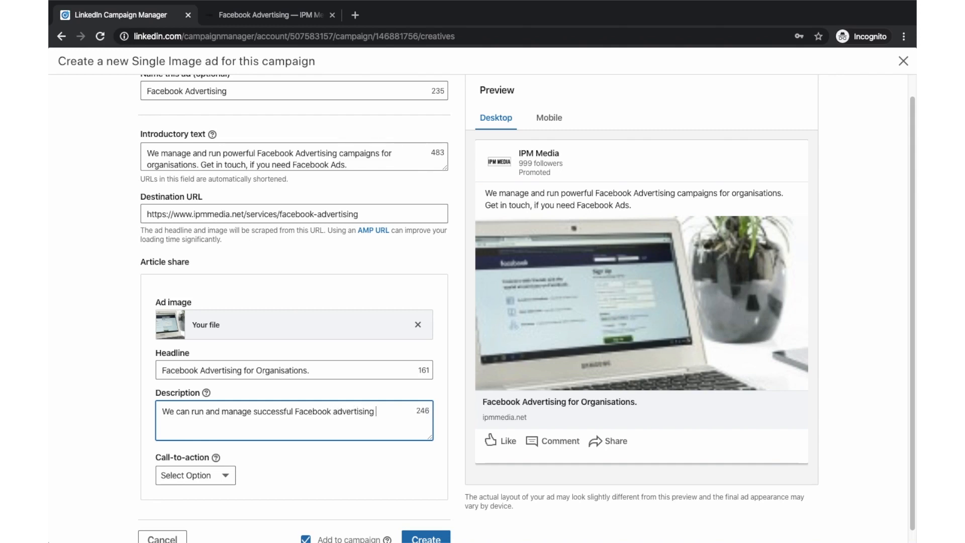
pyautogui.write('campaigns for your organisation.')
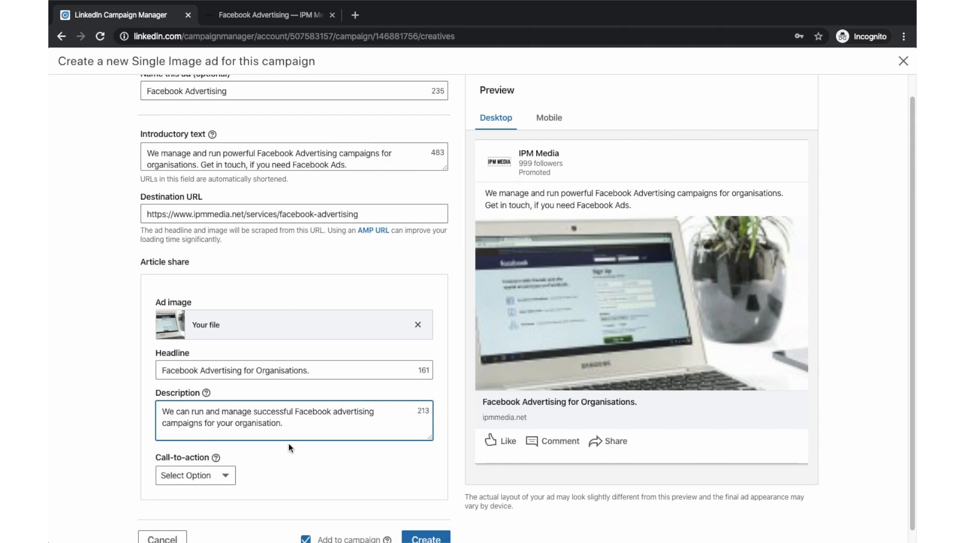
# Set the ad's call-to-action to Learn More and check the ad in the mobile and desktop previews.
pyautogui.scroll(-1, 289, 443)
pyautogui.click(544, 116)
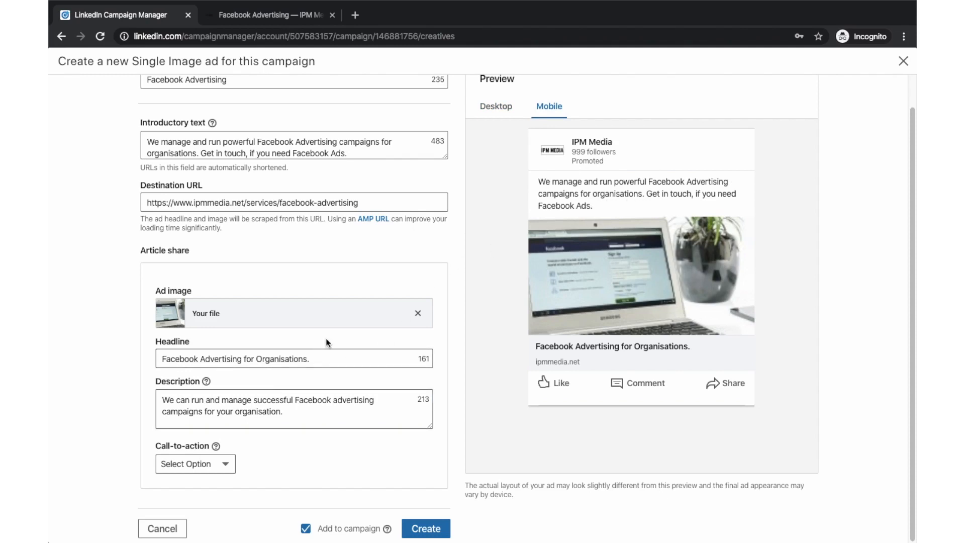
pyautogui.click(216, 457)
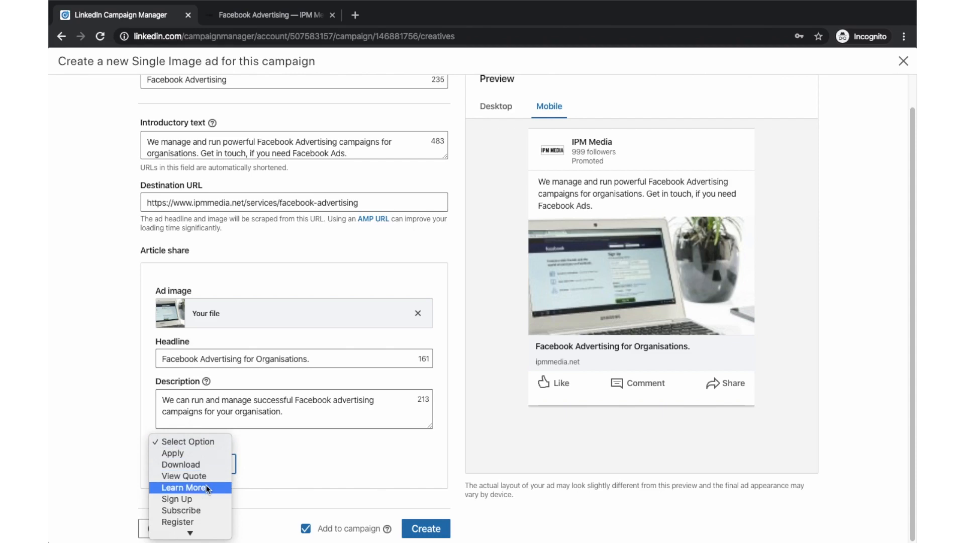
pyautogui.click(206, 486)
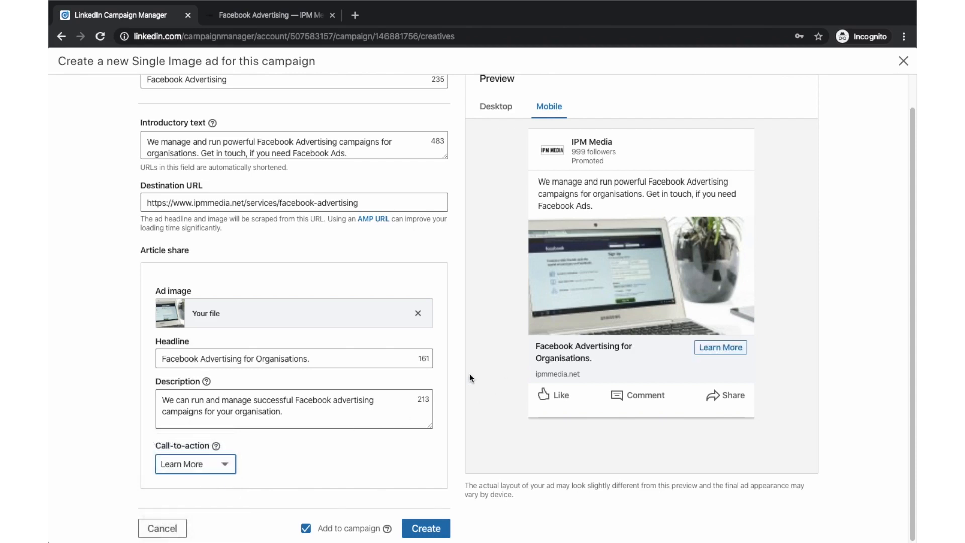
pyautogui.click(509, 109)
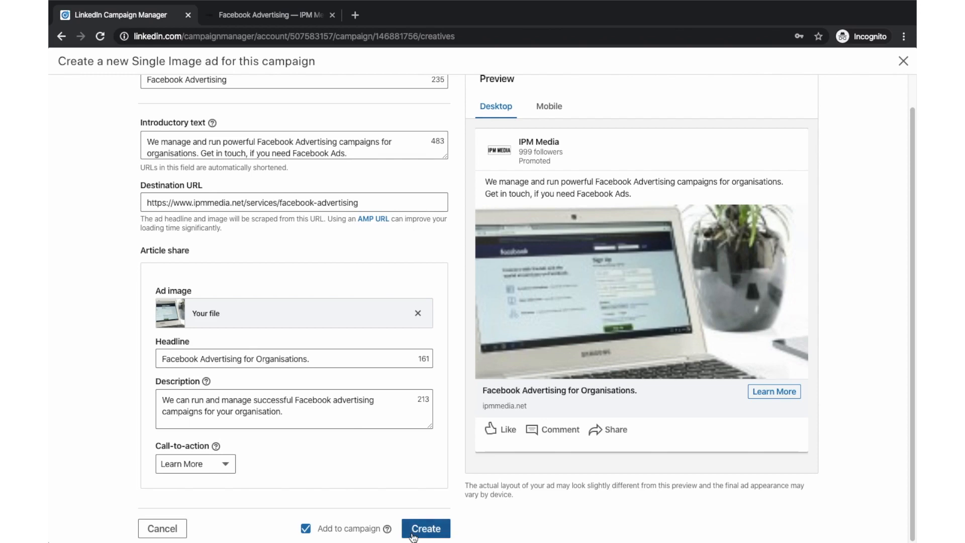
# Create the Facebook Advertising ad in the campaign and continue to the Review & Launch stage.
pyautogui.scroll(1, 647, 233)
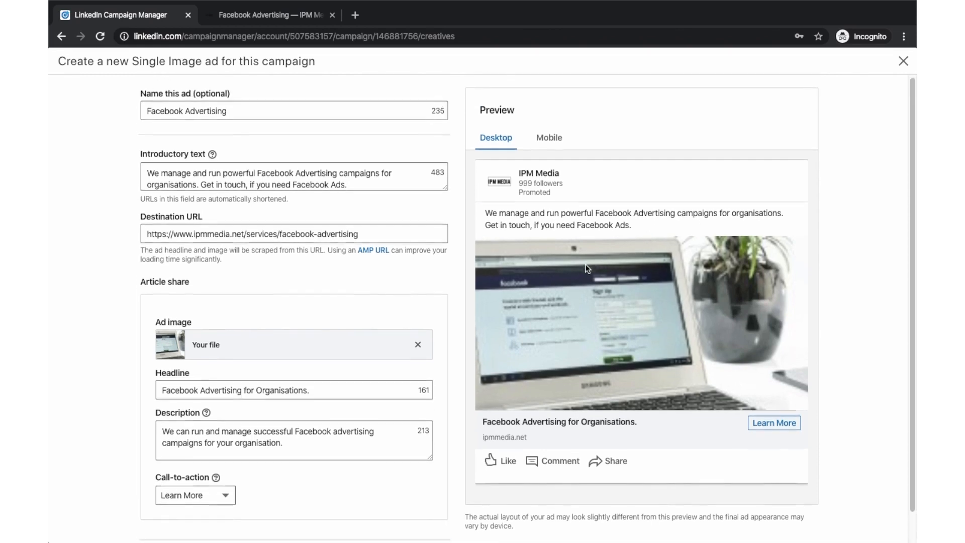
pyautogui.scroll(-1, 586, 264)
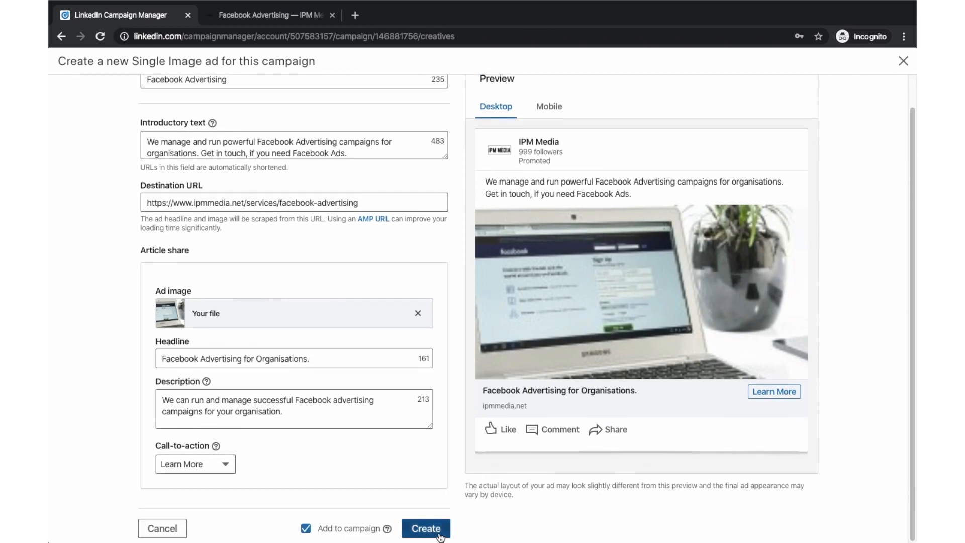
pyautogui.click(439, 536)
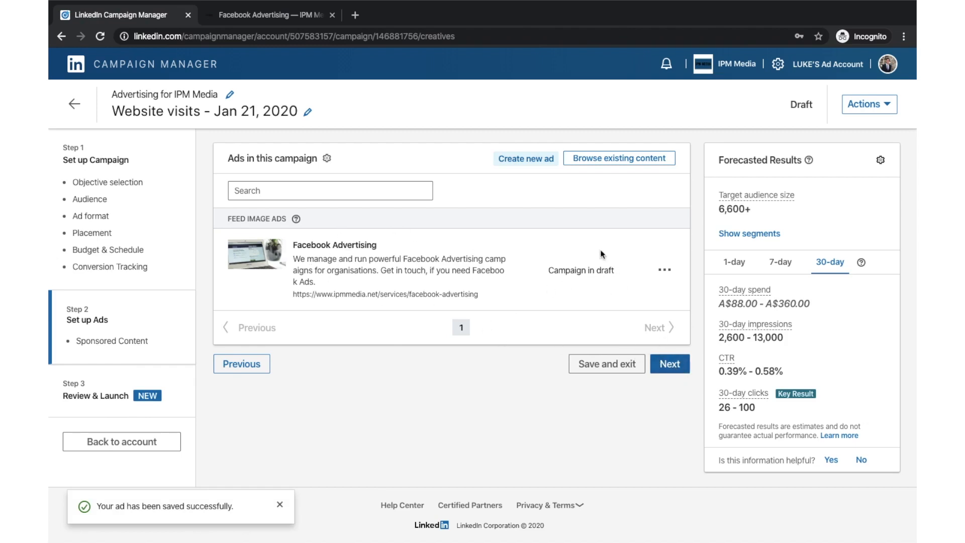
pyautogui.click(686, 365)
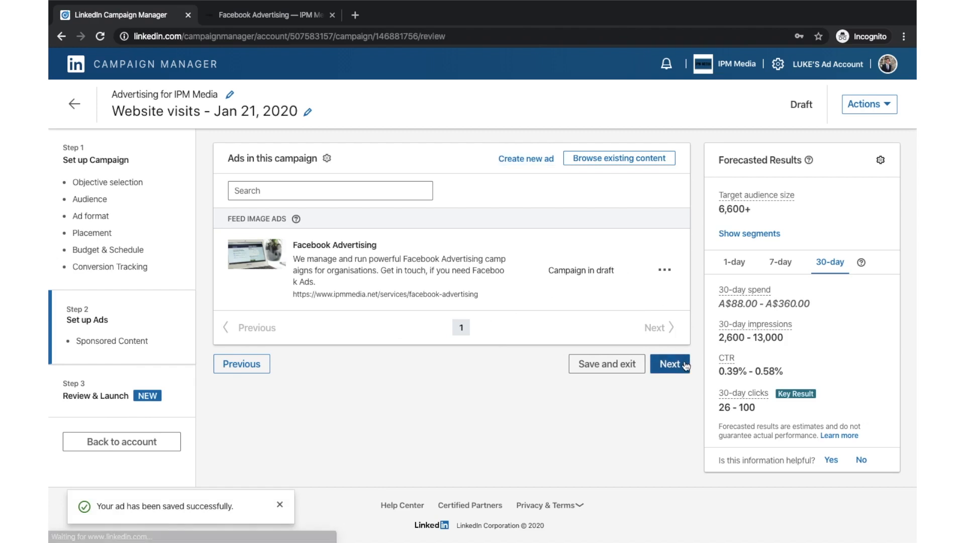
# Review the campaign's objective, audience, placement, budget, schedule and ad, and examine its 7-day forecasted results.
pyautogui.scroll(-1, 599, 260)
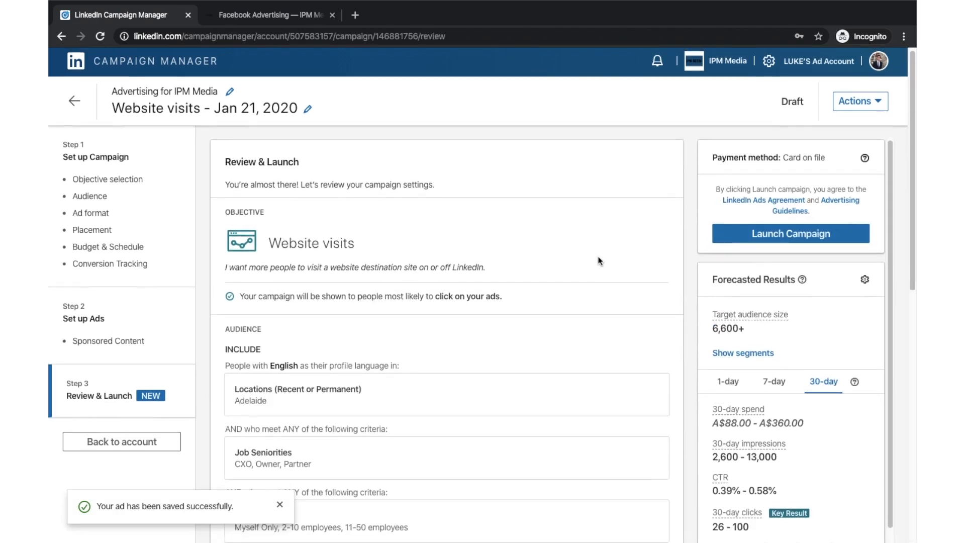
pyautogui.scroll(-3, 598, 261)
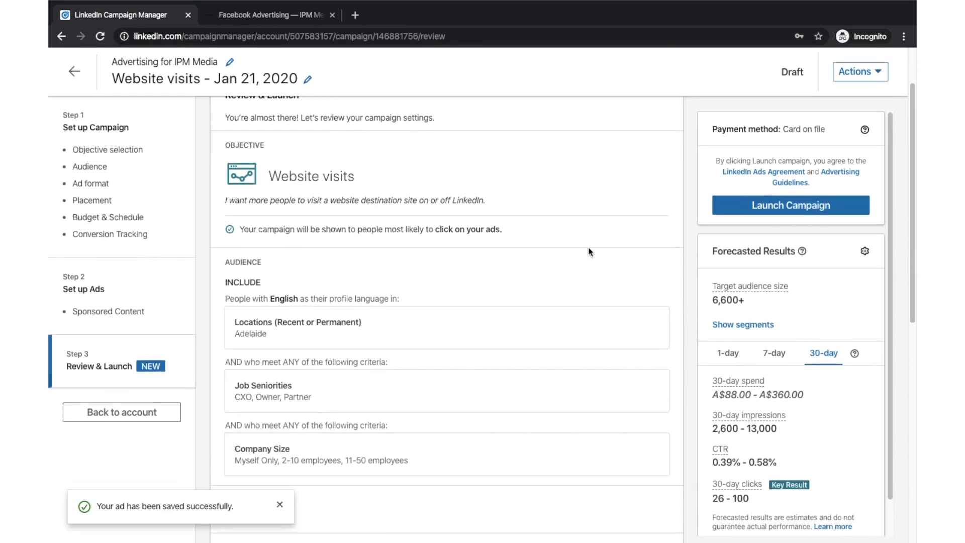
pyautogui.scroll(-3, 478, 223)
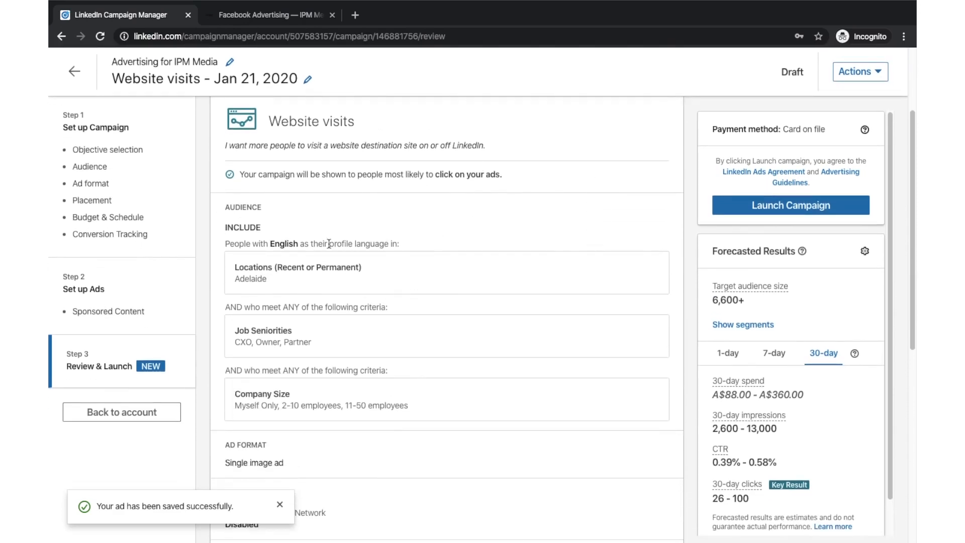
pyautogui.scroll(-1, 555, 412)
pyautogui.scroll(-2, 527, 360)
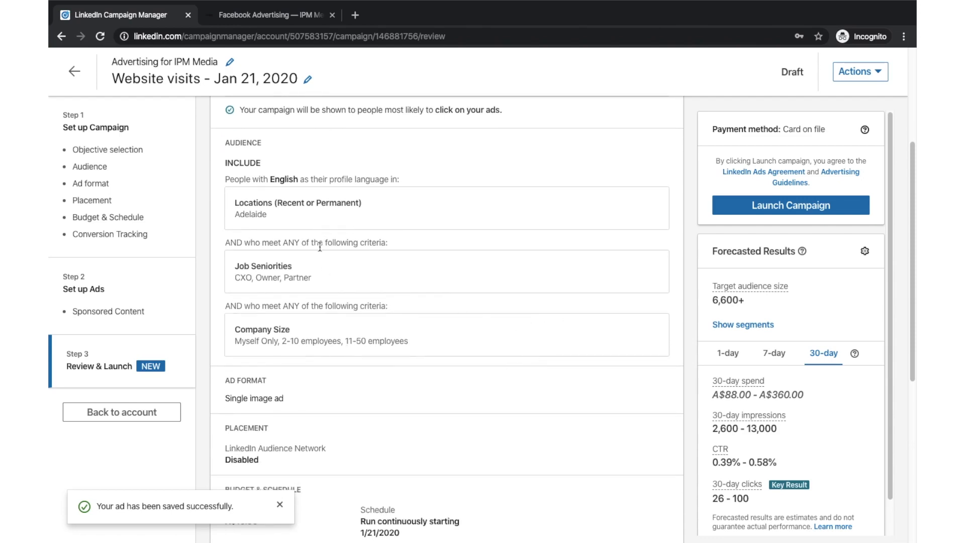
pyautogui.scroll(-3, 366, 313)
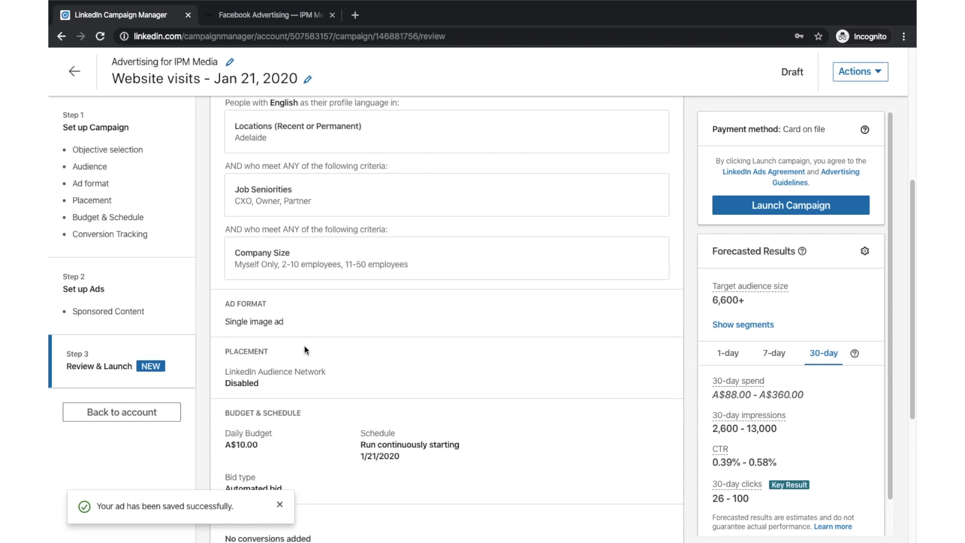
pyautogui.scroll(-5, 304, 346)
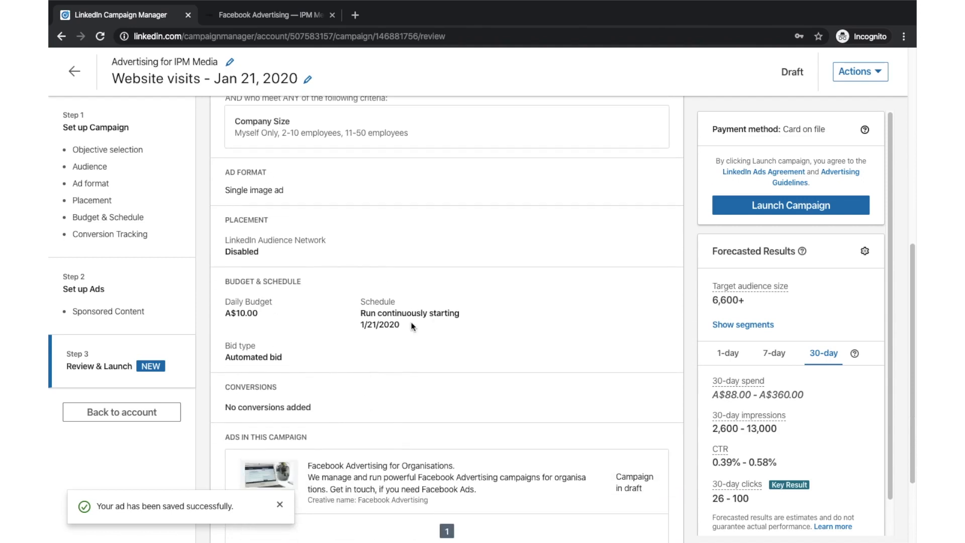
pyautogui.scroll(-1, 412, 327)
pyautogui.scroll(-3, 352, 326)
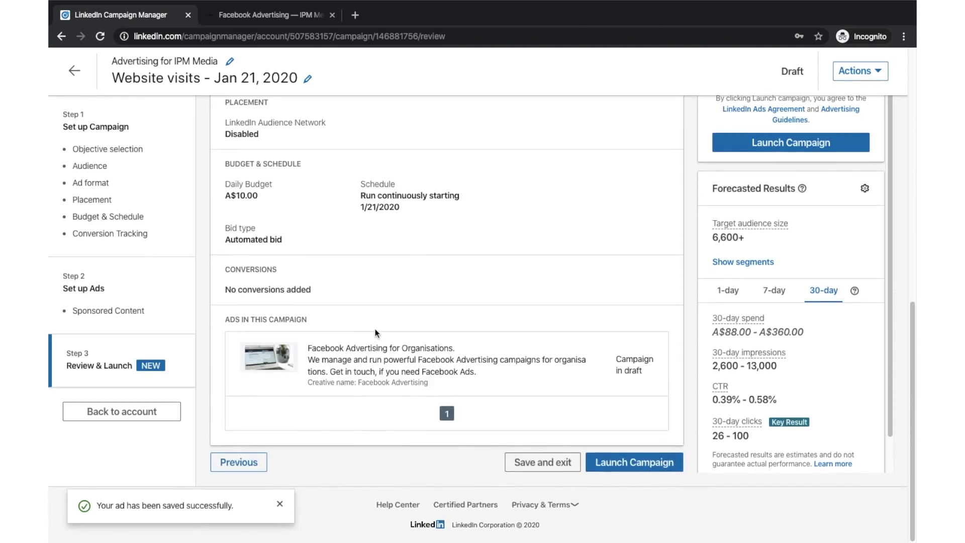
pyautogui.scroll(1, 590, 349)
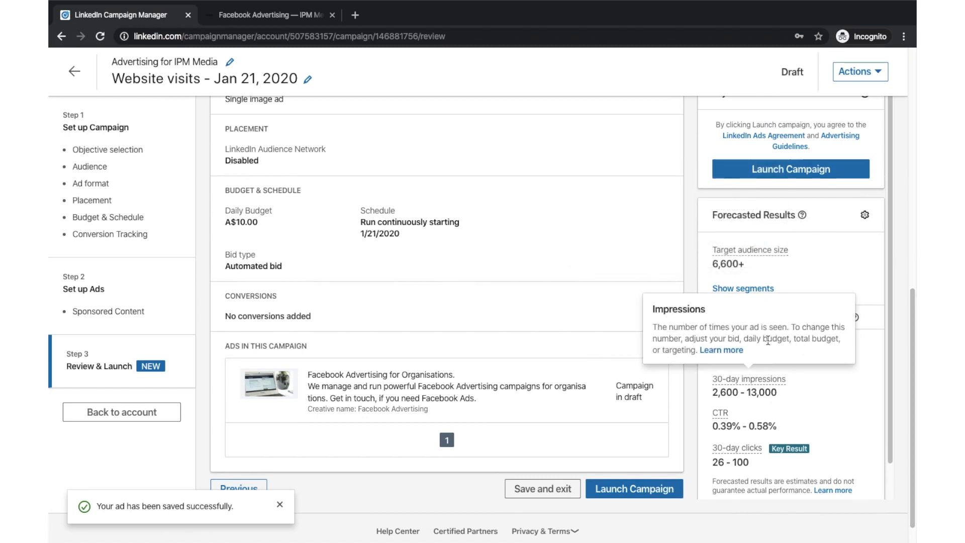
pyautogui.click(774, 316)
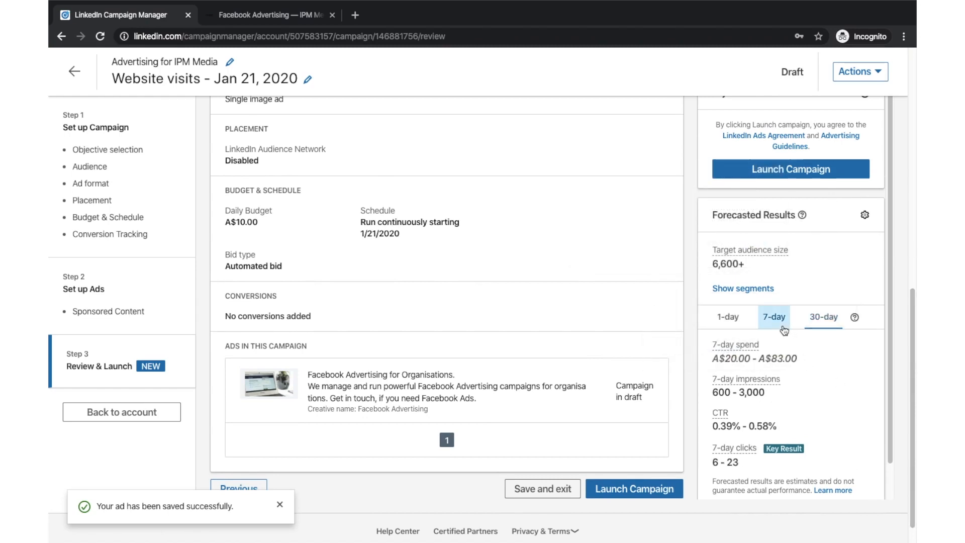
pyautogui.scroll(-1, 780, 424)
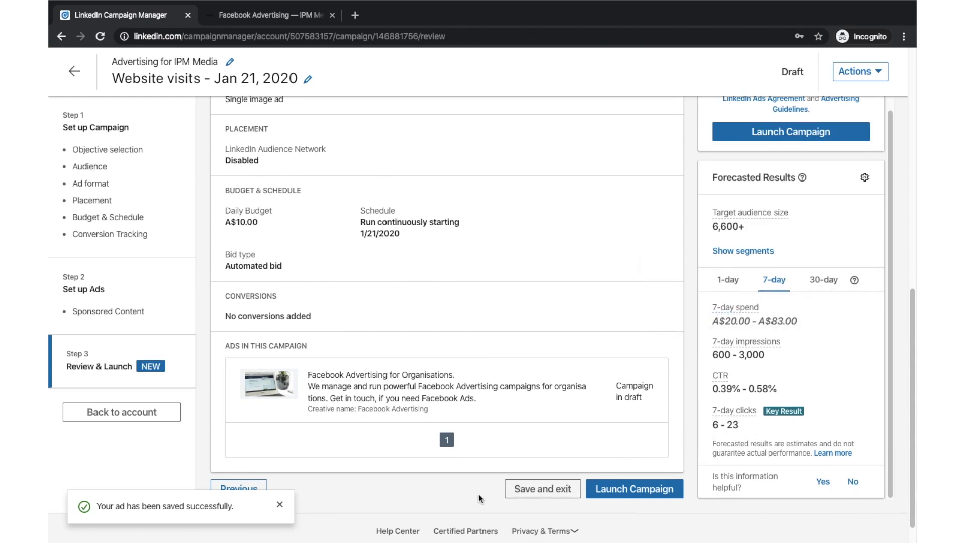
# Launch the Website visits - Jan 21, 2020 campaign and go to the account overview.
pyautogui.click(276, 508)
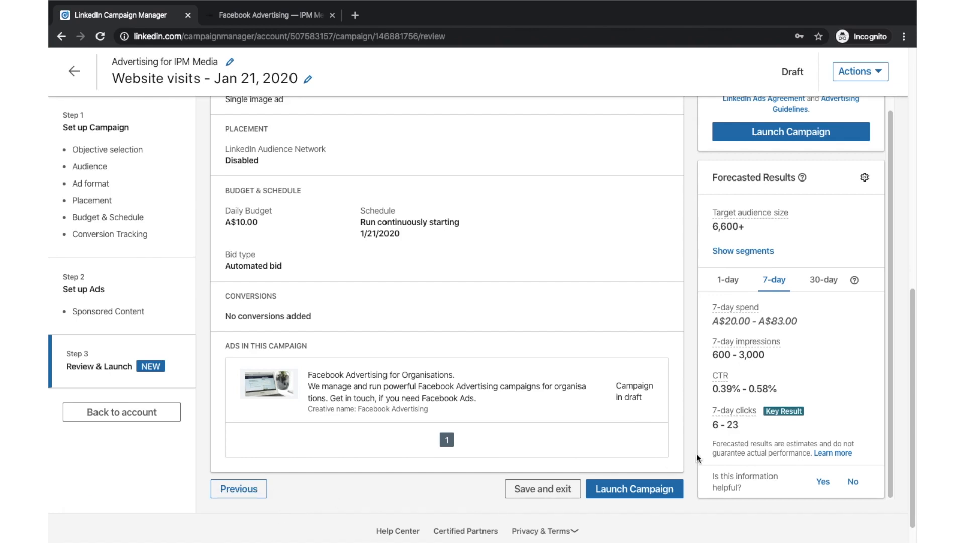
pyautogui.click(655, 487)
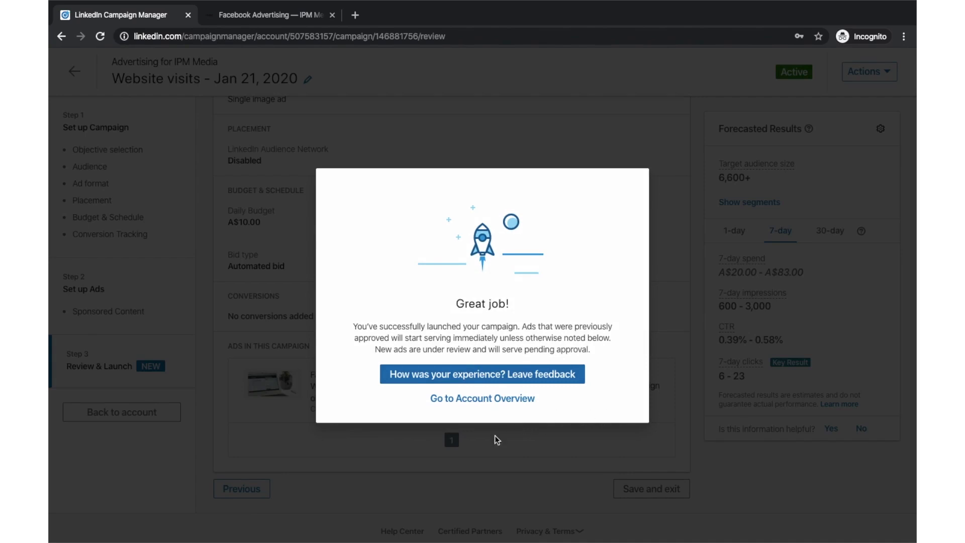
pyautogui.click(522, 407)
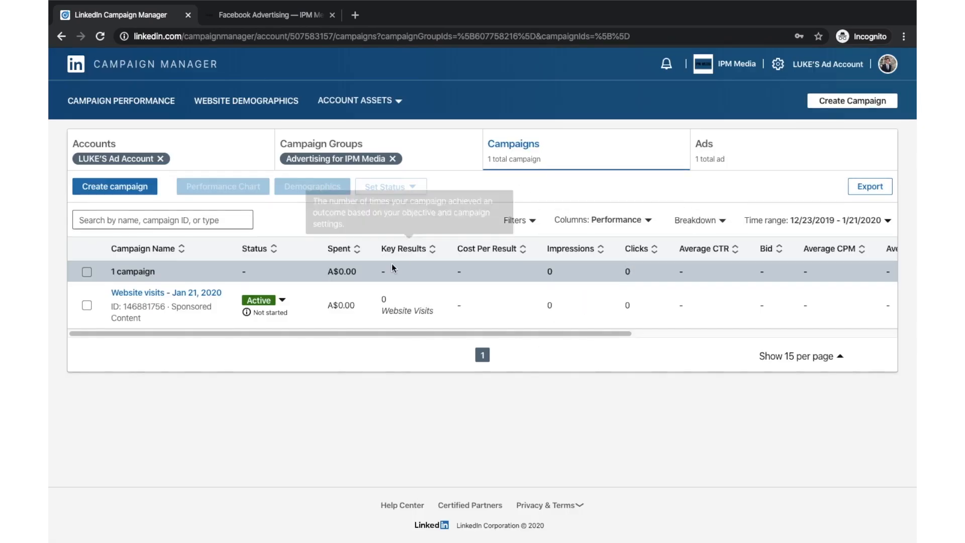
# List the ads in the Advertising for IPM Media campaign group and view the Facebook Advertising ad's performance chart.
pyautogui.click(357, 162)
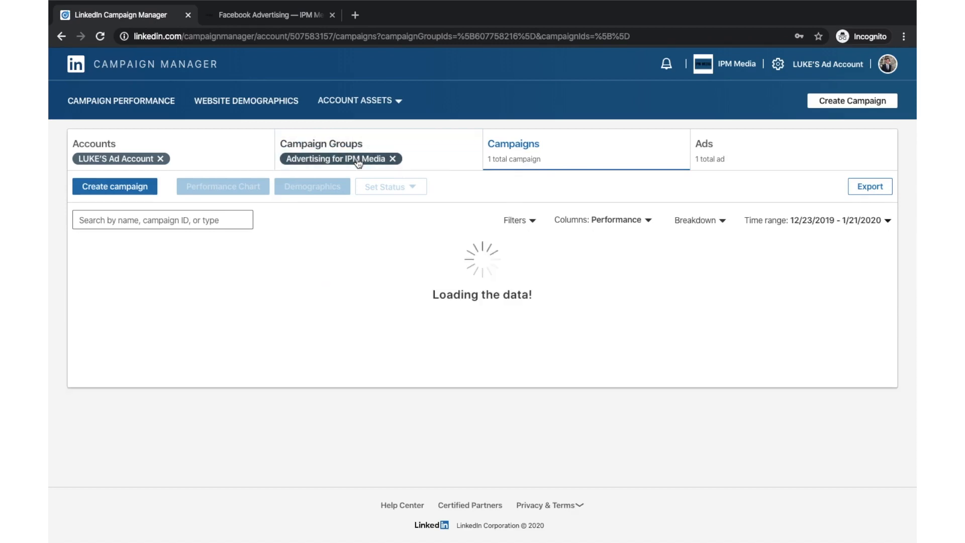
pyautogui.click(717, 155)
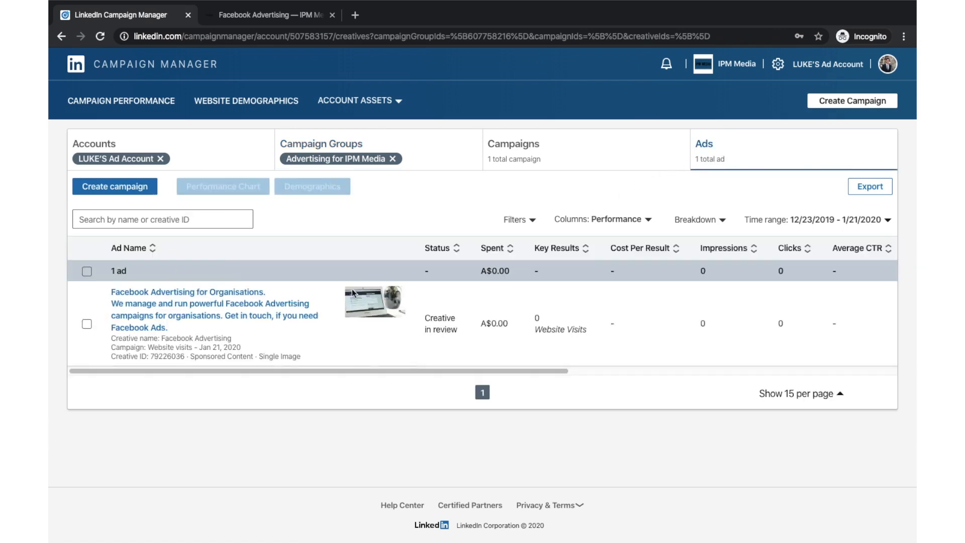
pyautogui.moveTo(258, 319)
pyautogui.click(431, 327)
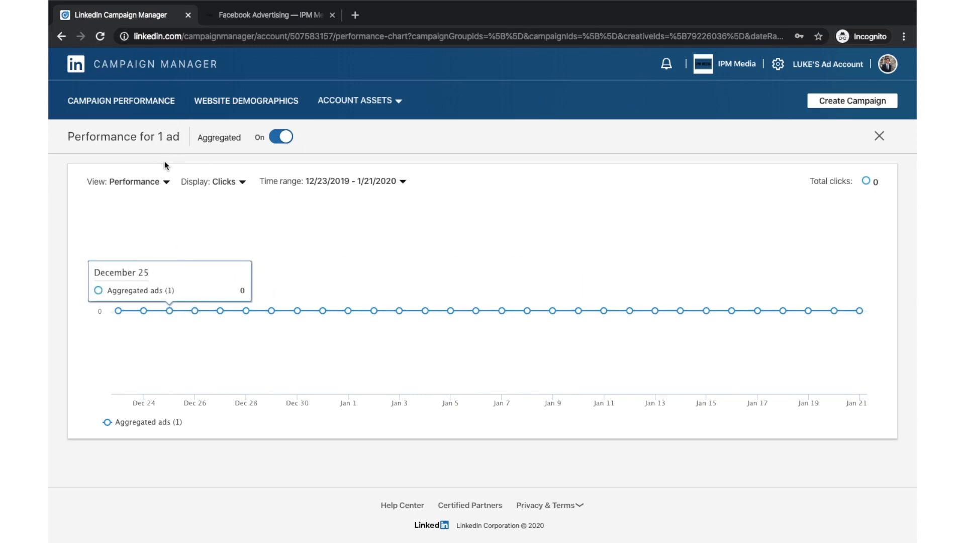
# Check the ad's demographics report and its available display breakdowns, and return to the ads list.
pyautogui.click(166, 181)
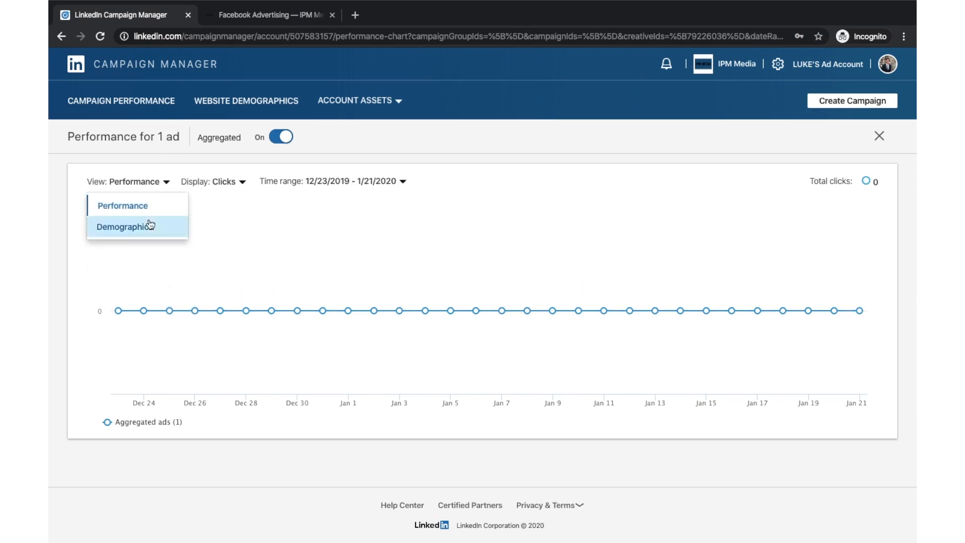
pyautogui.click(125, 226)
pyautogui.click(238, 188)
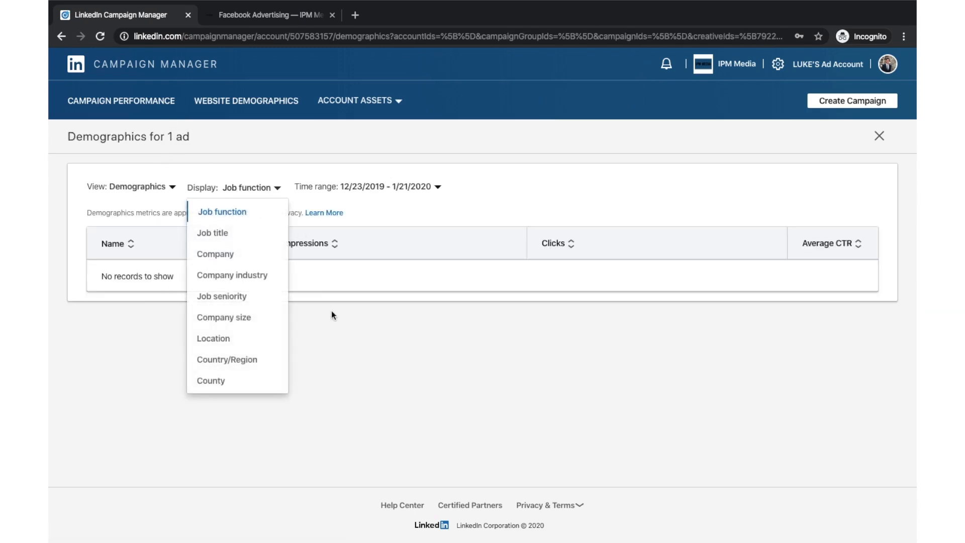
pyautogui.click(409, 403)
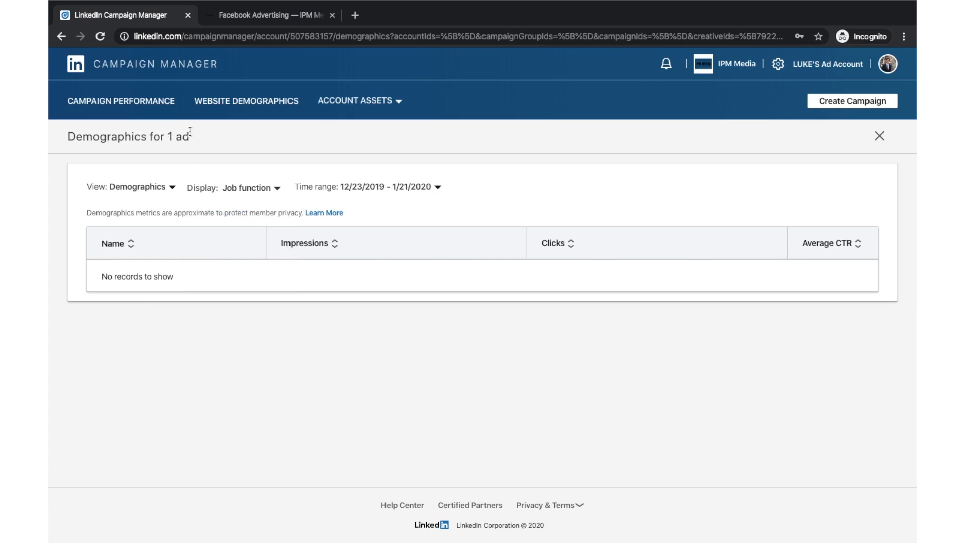
pyautogui.click(884, 137)
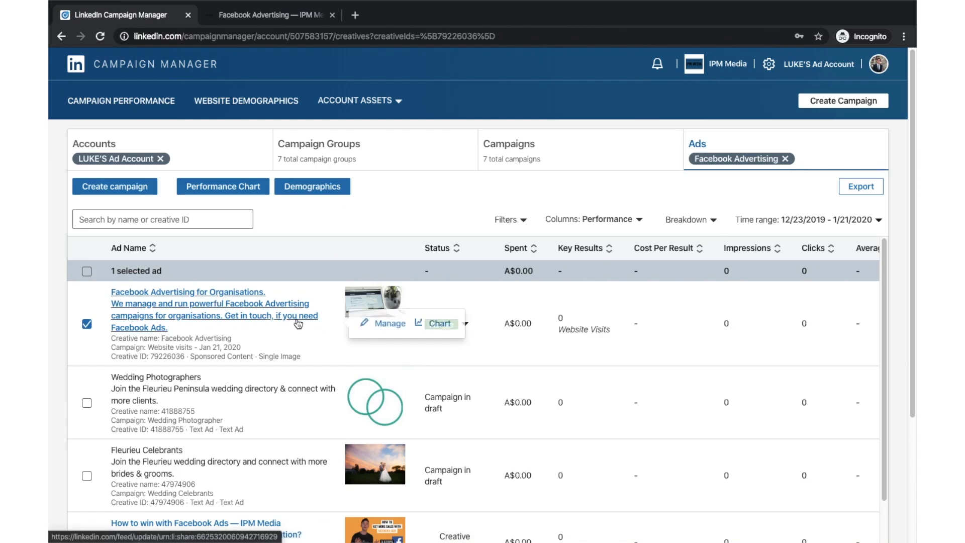
# Open the Facebook Advertising ad for management and review its campaign's audience, budget, schedule and conversion tracking settings.
pyautogui.click(383, 323)
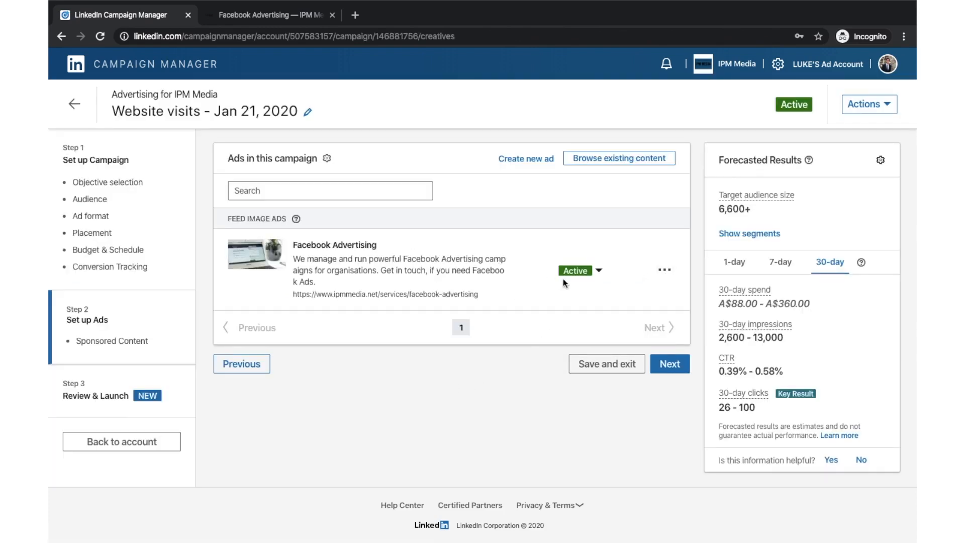
pyautogui.click(103, 161)
pyautogui.scroll(-1, 373, 393)
pyautogui.scroll(-10, 371, 388)
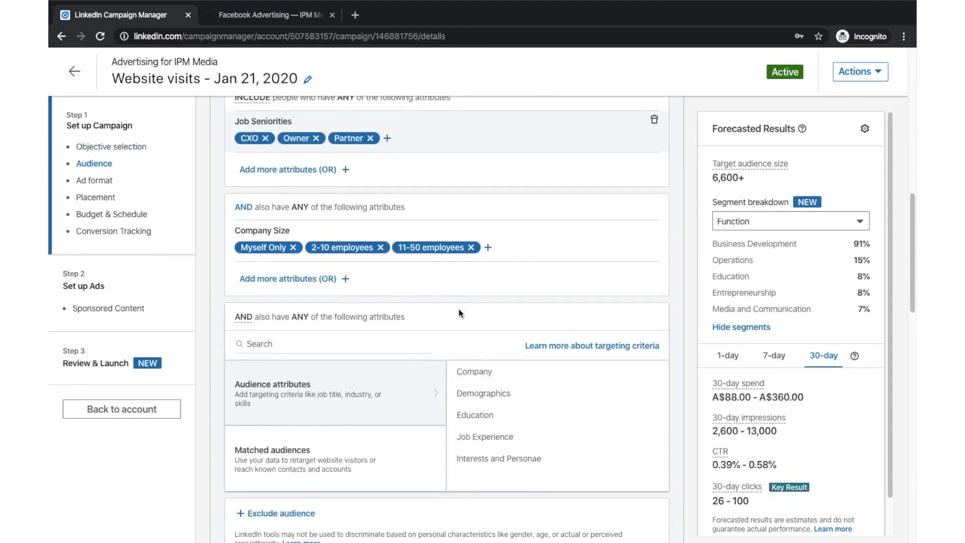
pyautogui.scroll(-15, 459, 308)
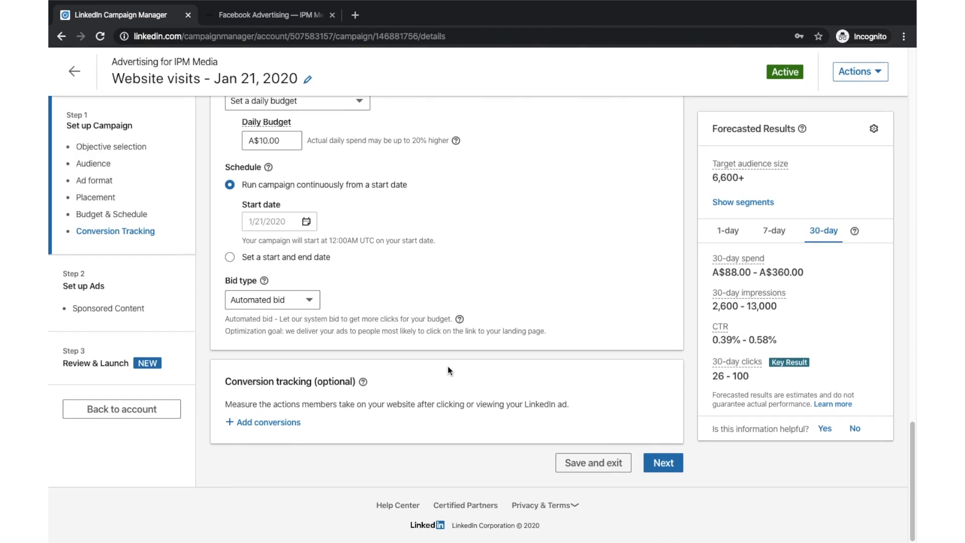
# Proceed through the ad setup to the campaign's Review & Launch stage, and save and exit the campaign.
pyautogui.click(661, 458)
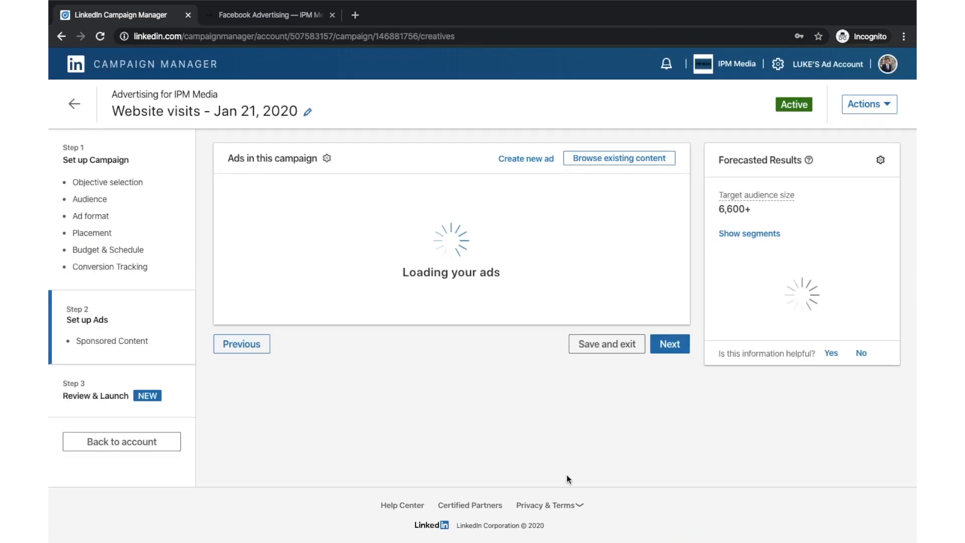
pyautogui.click(670, 363)
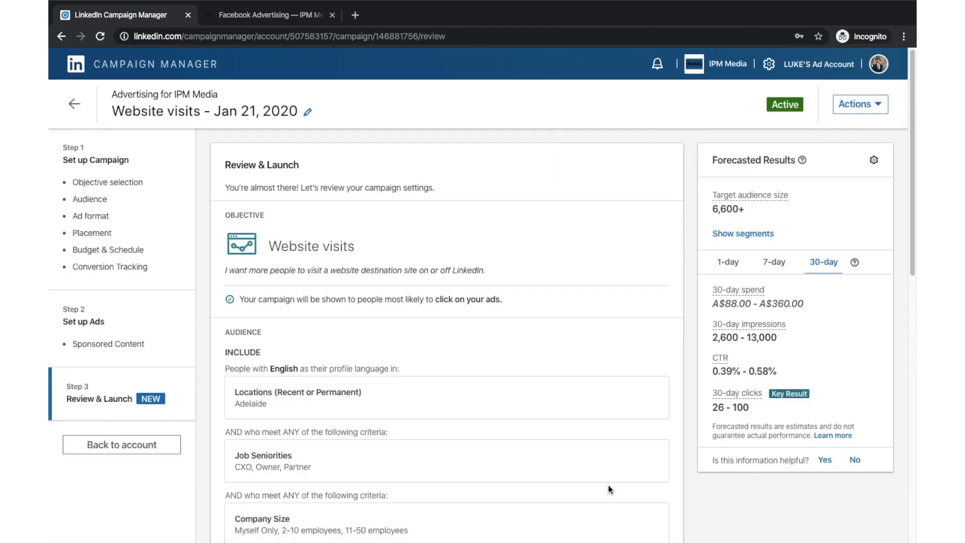
pyautogui.scroll(-10, 609, 467)
pyautogui.click(632, 455)
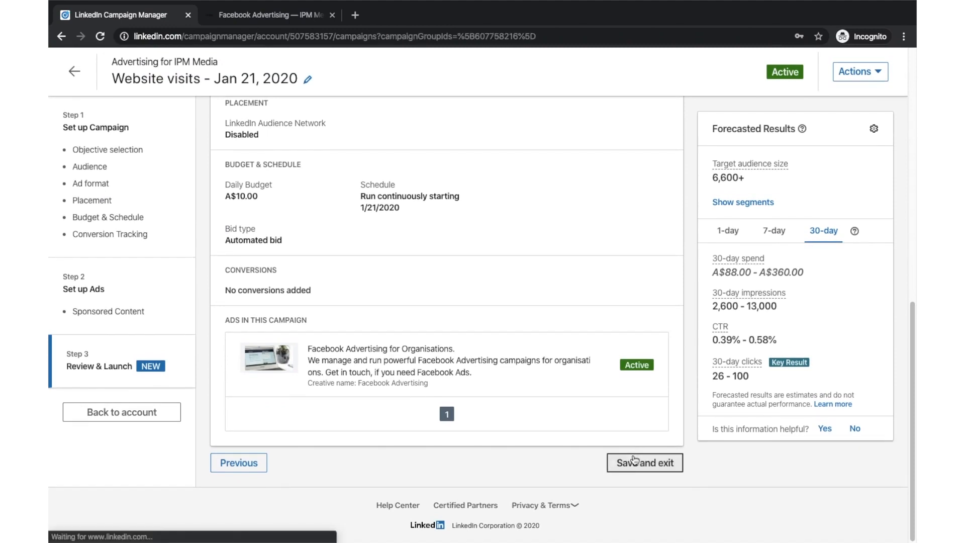